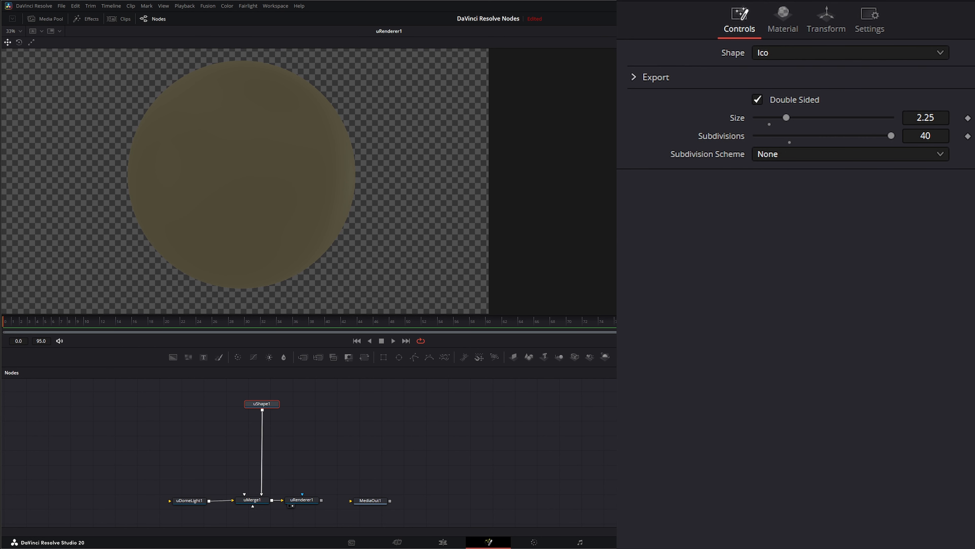
- Set the uShape1 material type to MaterialX and load the Perforated_Metal.mtlx file
{"action": "left_click", "coordinate": [784, 30]}
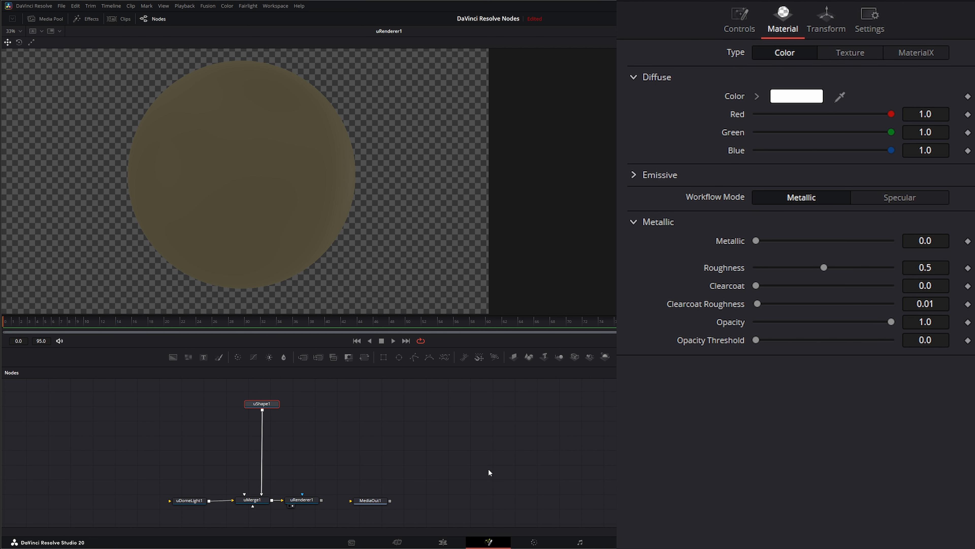
{"action": "left_click", "coordinate": [852, 58]}
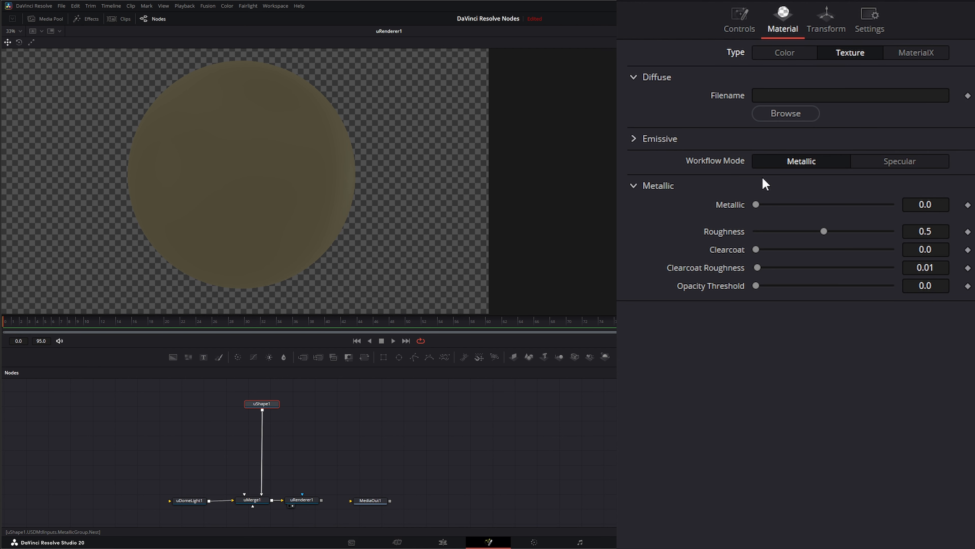
{"action": "left_click", "coordinate": [918, 54]}
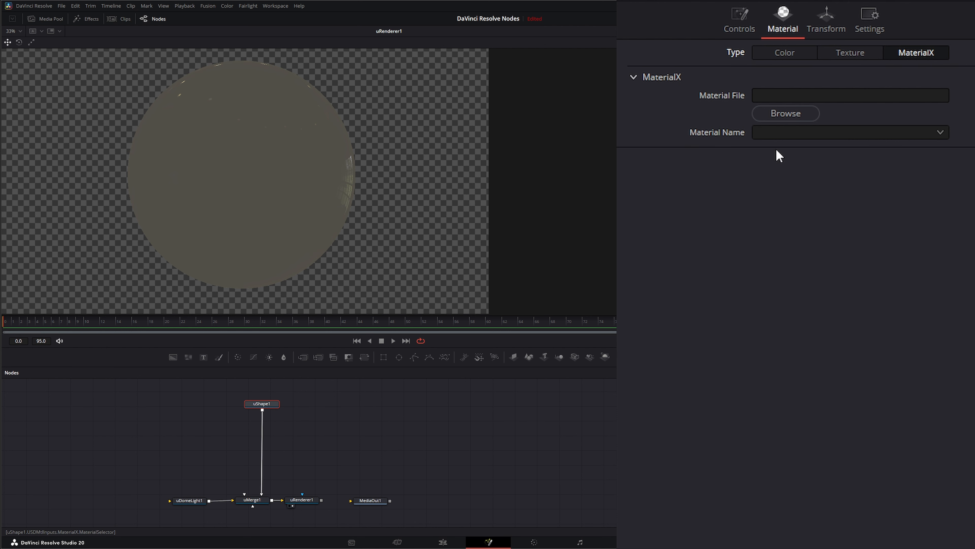
{"action": "left_click", "coordinate": [783, 113]}
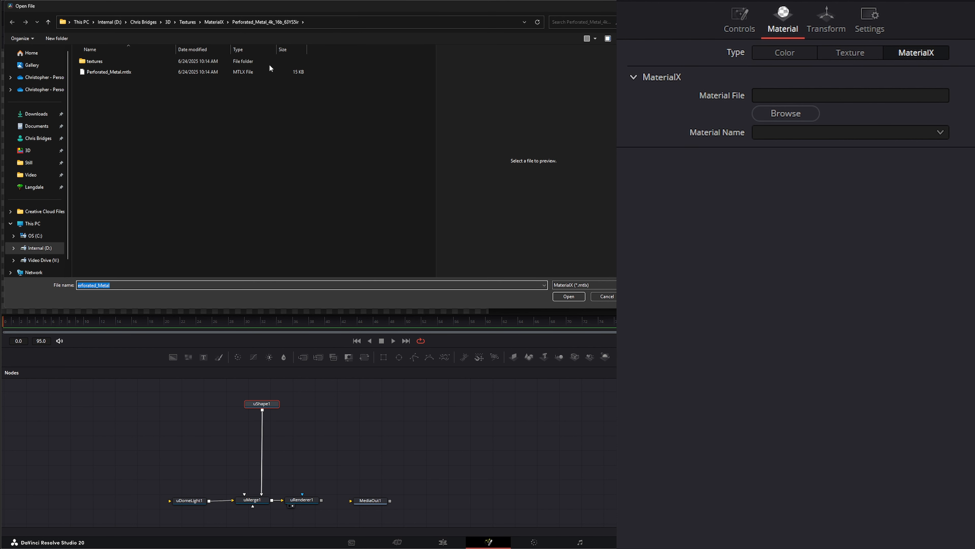
{"action": "double_click", "coordinate": [129, 73]}
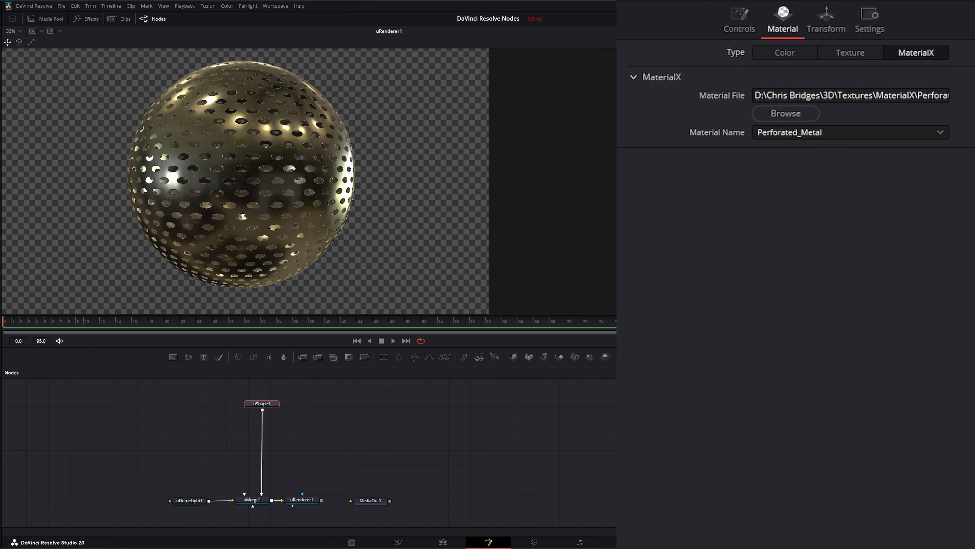
- Switch to File Explorer and examine the diffuse, normal, opacity and roughness maps in the Perforated_Metal textures folder
{"action": "left_click_drag", "start_coordinate": [974, 23], "coordinate": [635, 54]}
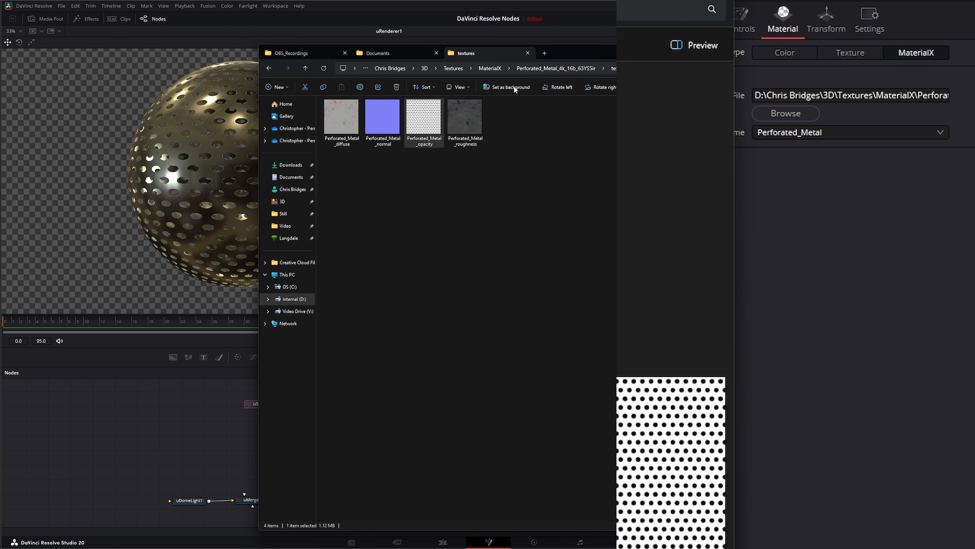
{"action": "left_click", "coordinate": [341, 127]}
{"action": "left_click", "coordinate": [374, 124]}
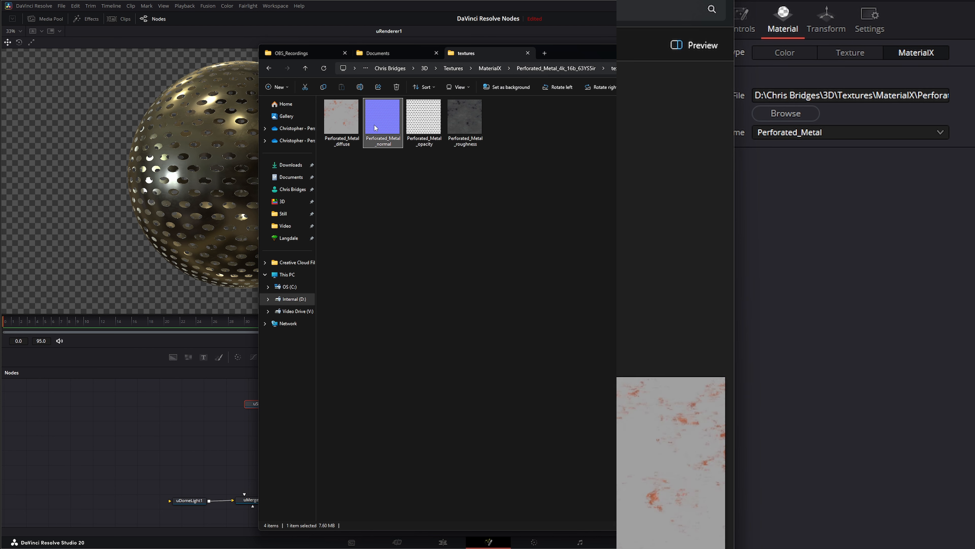
{"action": "left_click", "coordinate": [426, 125]}
{"action": "left_click", "coordinate": [467, 122]}
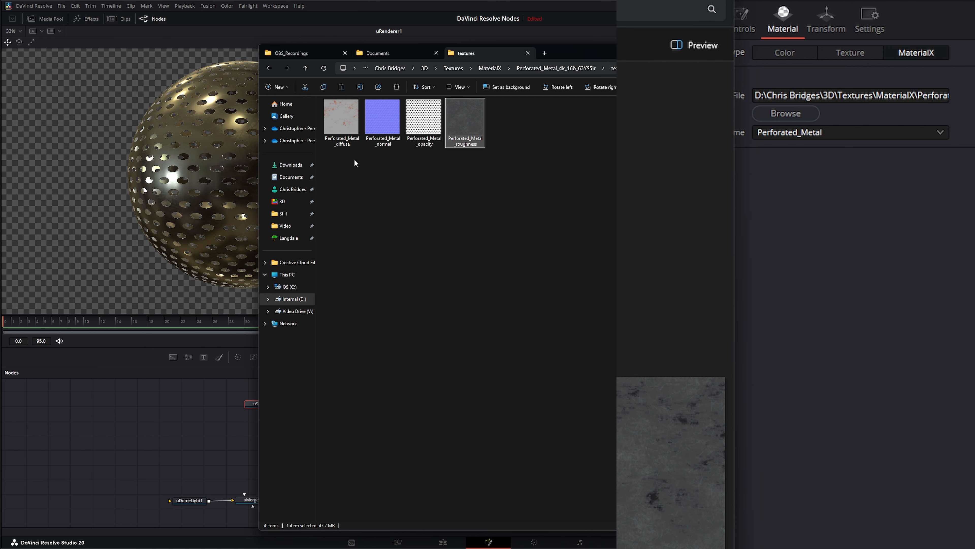
{"action": "left_click", "coordinate": [416, 208]}
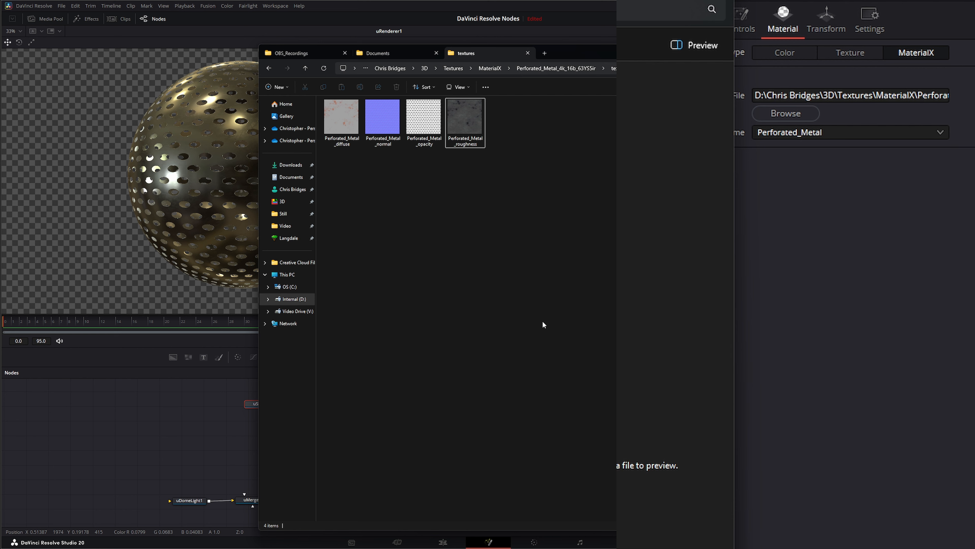
{"action": "left_click", "coordinate": [563, 70]}
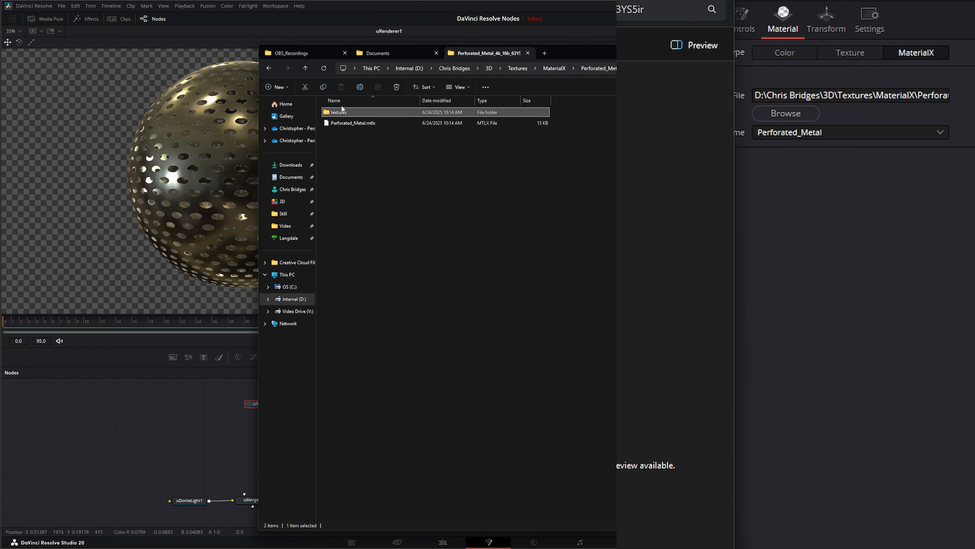
{"action": "double_click", "coordinate": [343, 113]}
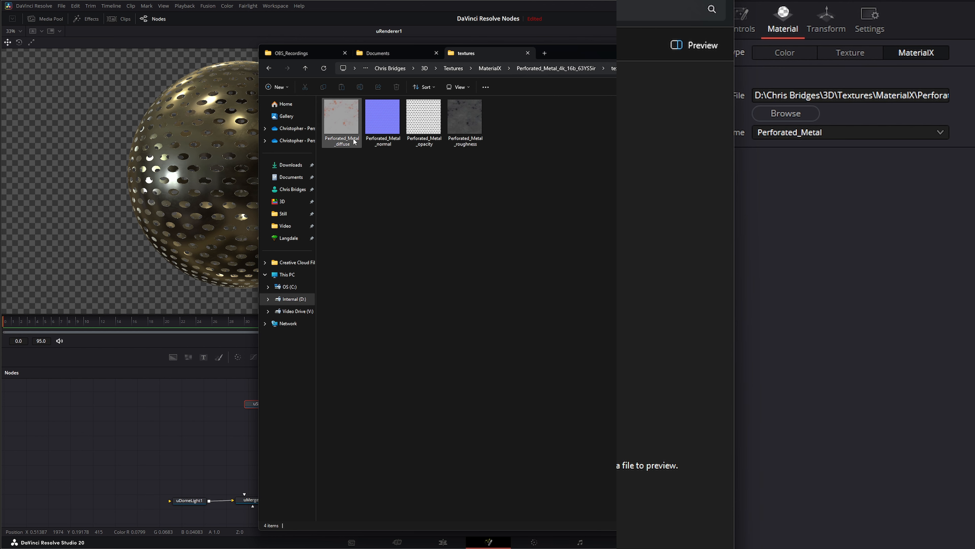
{"action": "left_click_drag", "start_coordinate": [585, 50], "coordinate": [974, 50]}
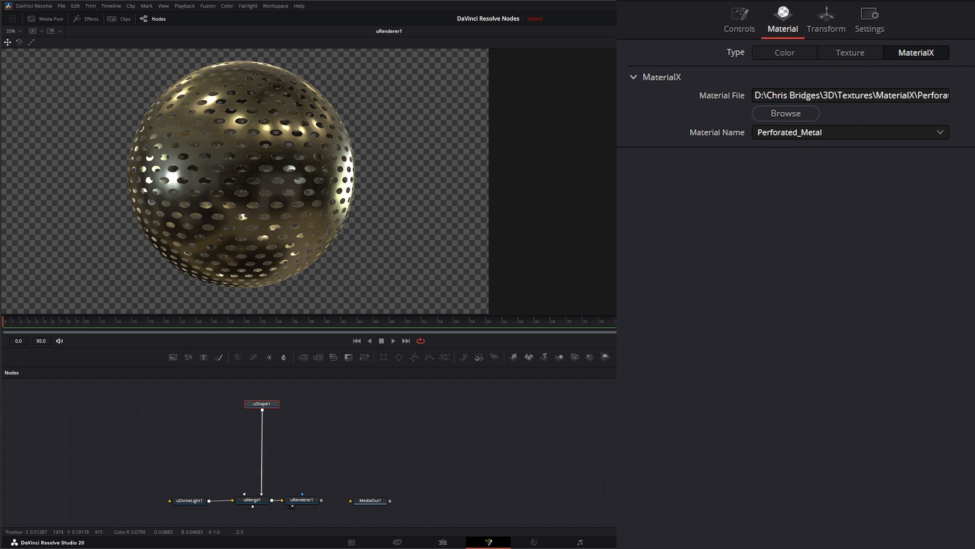
- Compare the Color, Texture and MaterialX types on uShape1 and set its material type back to Color
{"action": "left_click", "coordinate": [794, 53]}
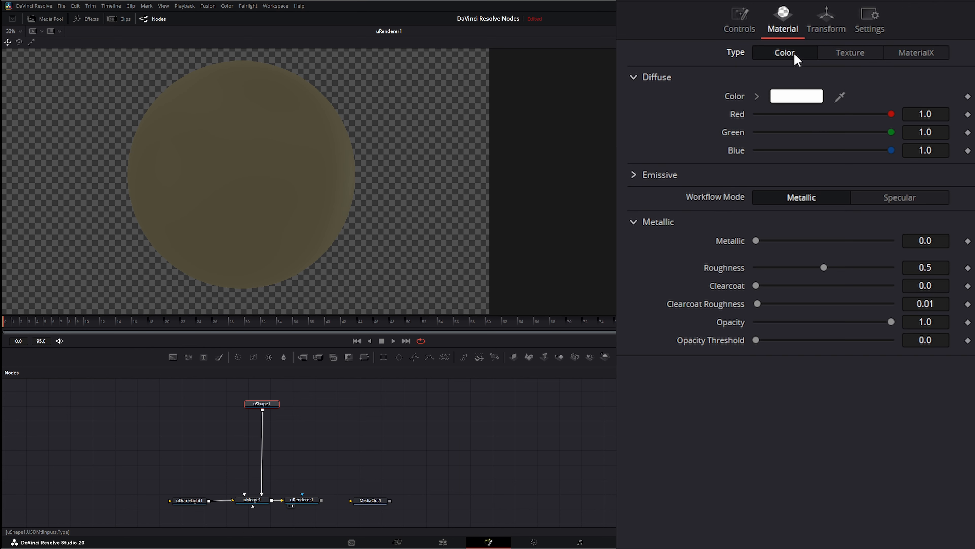
{"action": "left_click", "coordinate": [854, 54]}
{"action": "left_click", "coordinate": [898, 53]}
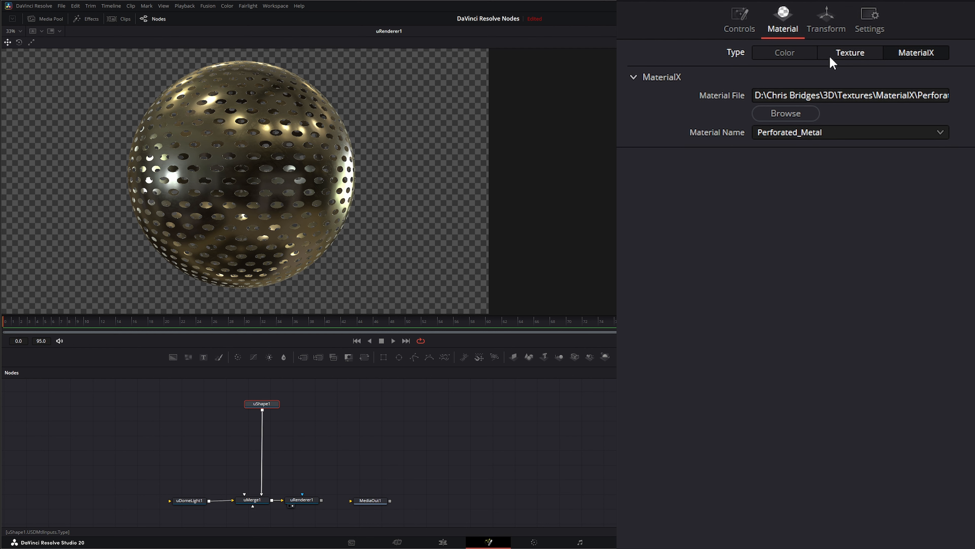
{"action": "left_click", "coordinate": [791, 55]}
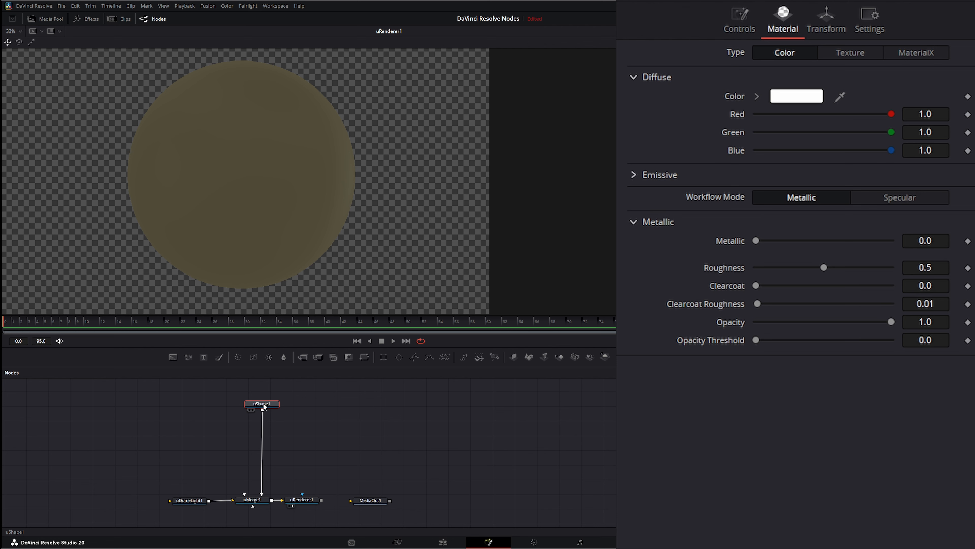
- Insert a uReplace Material node between uShape1 and uMerge1
{"action": "key", "text": "shift+space"}
{"action": "type", "text": "urepl"}
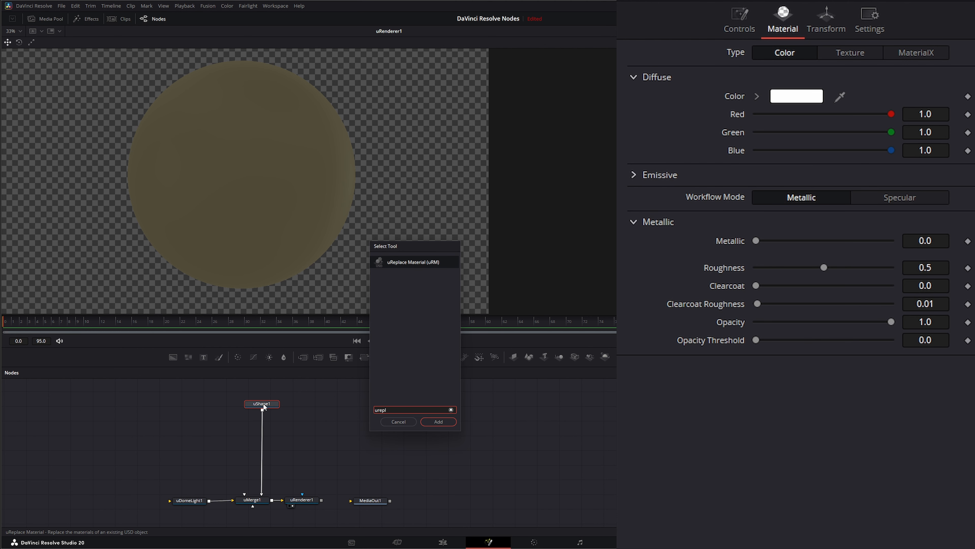
{"action": "key", "text": "Return"}
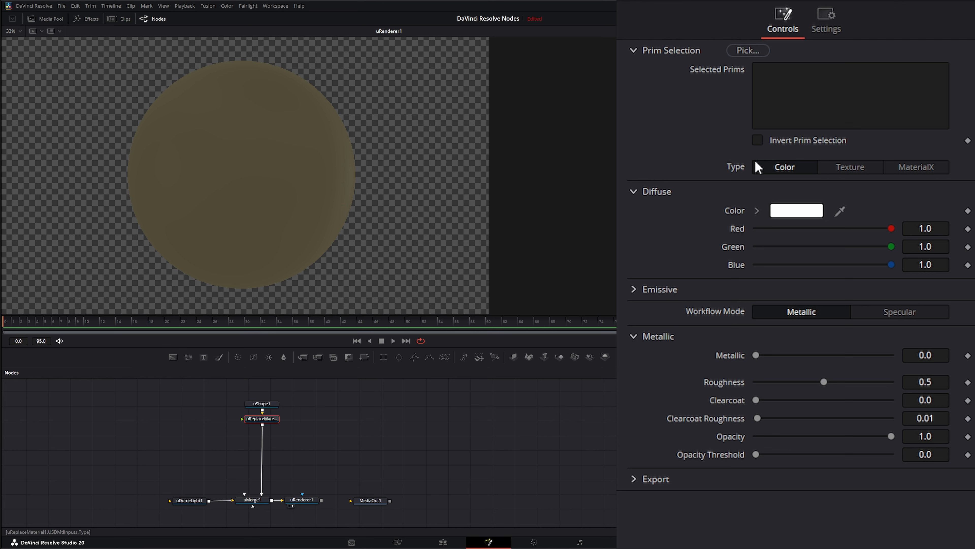
- Look through the Texture and MaterialX options of the uReplace Material node, leaving its type on Color
{"action": "left_click", "coordinate": [855, 169]}
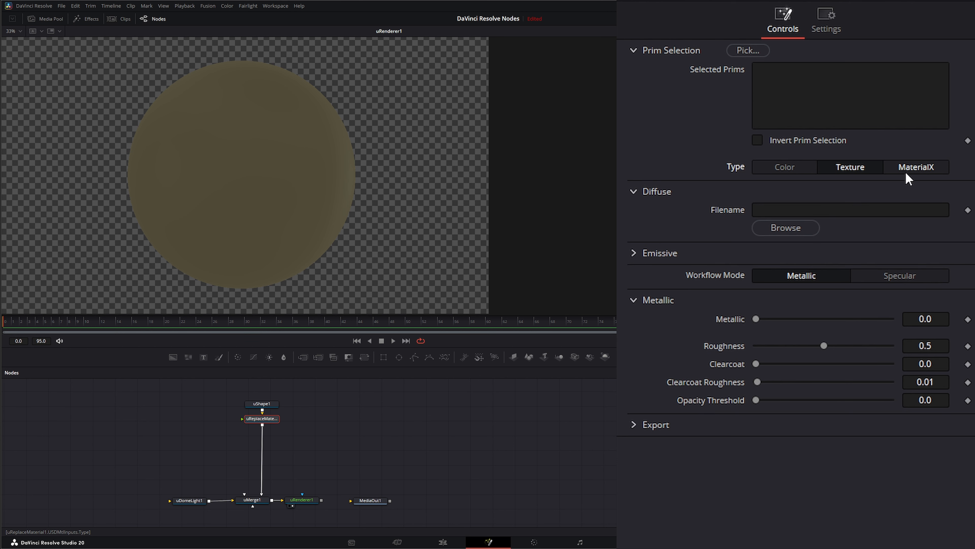
{"action": "left_click", "coordinate": [800, 169]}
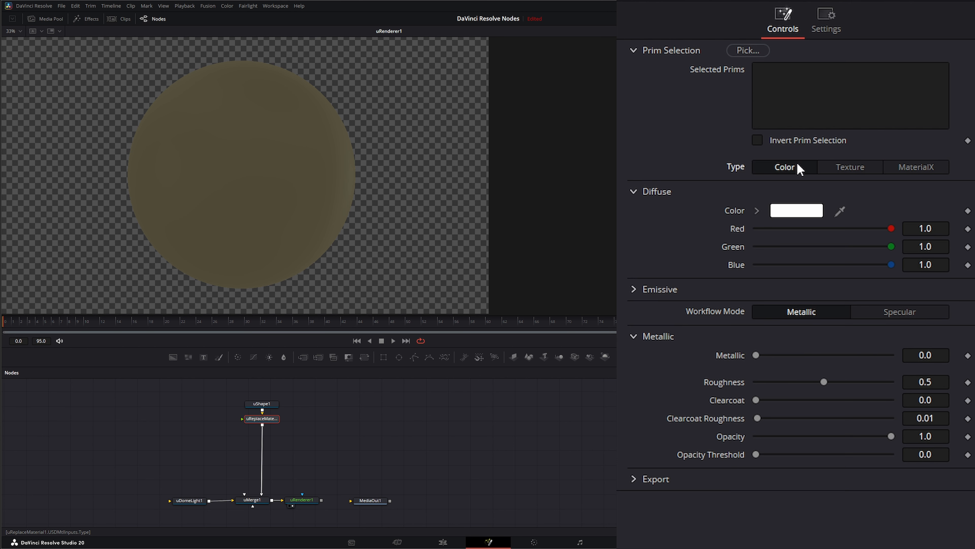
{"action": "left_click", "coordinate": [927, 166]}
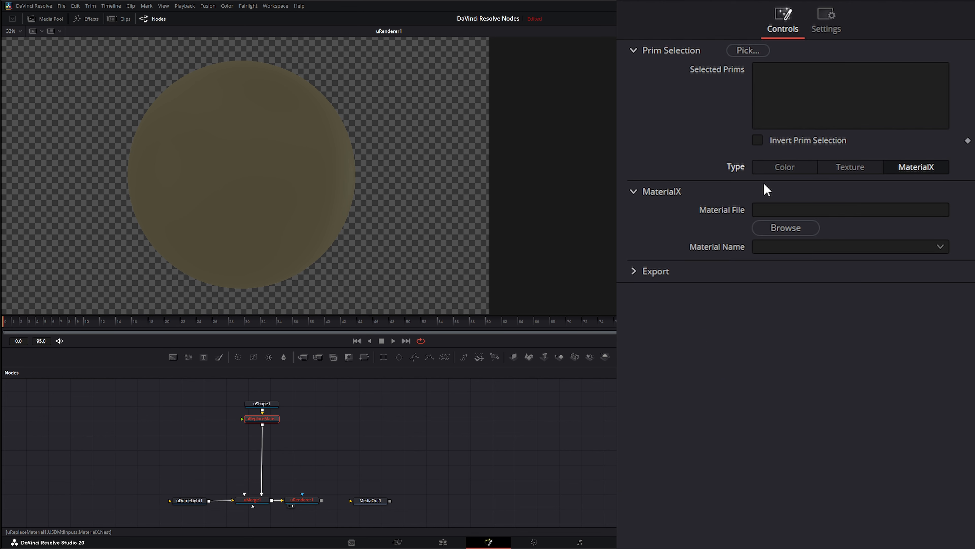
{"action": "left_click", "coordinate": [784, 166]}
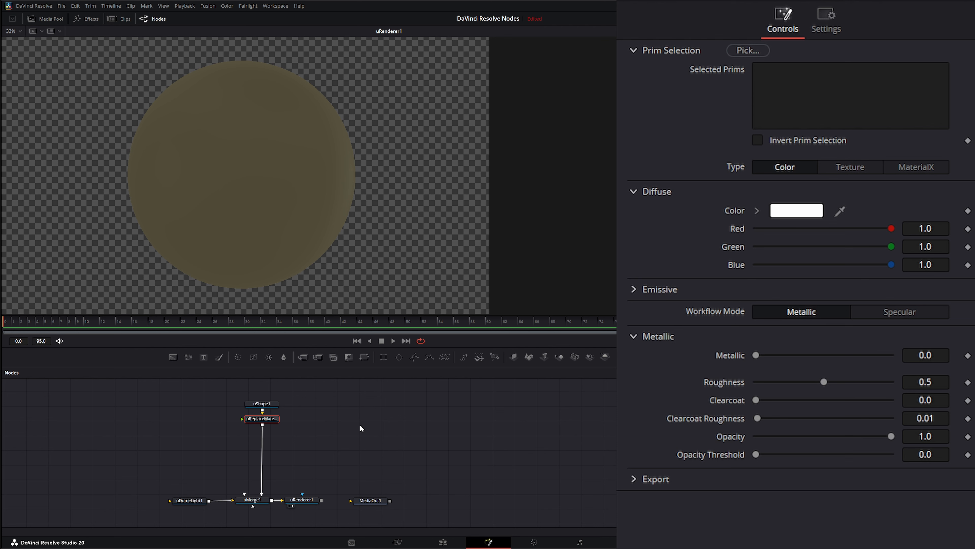
- Add a uShader node and connect it to the material input of the uReplace Material node
{"action": "key", "text": "shift+space"}
{"action": "type", "text": "ushad"}
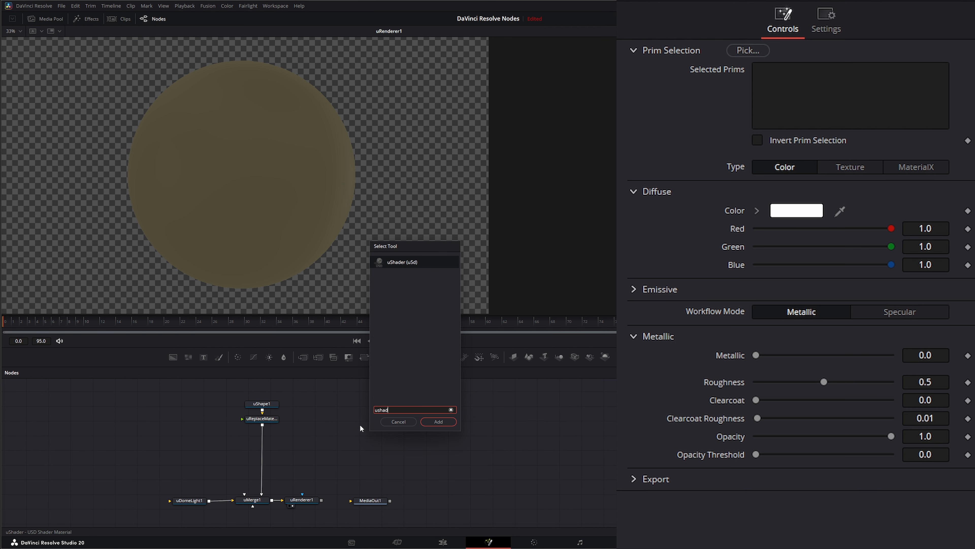
{"action": "key", "text": "Return"}
{"action": "left_click_drag", "start_coordinate": [360, 423], "coordinate": [242, 419]}
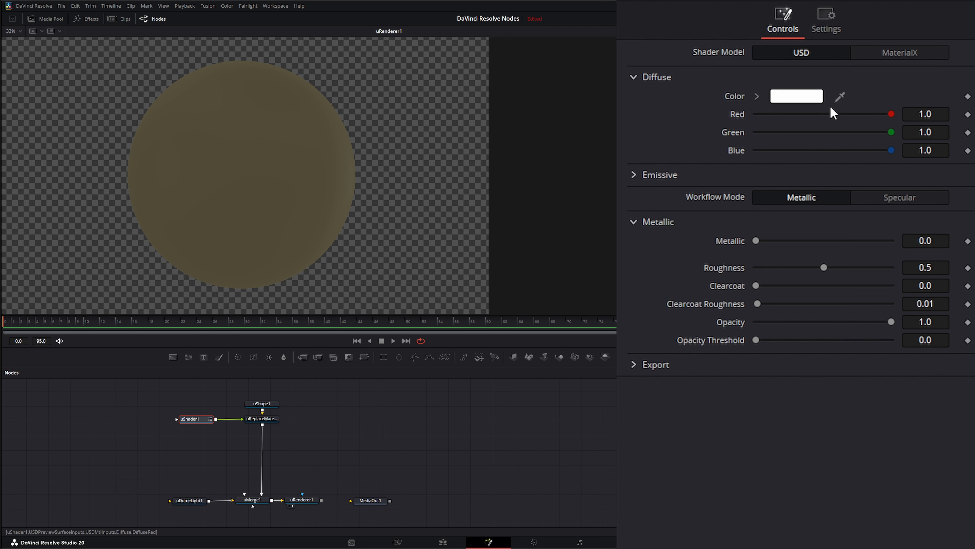
- Compare the material settings of uShape1 with the controls of uShader1
{"action": "left_click", "coordinate": [264, 404]}
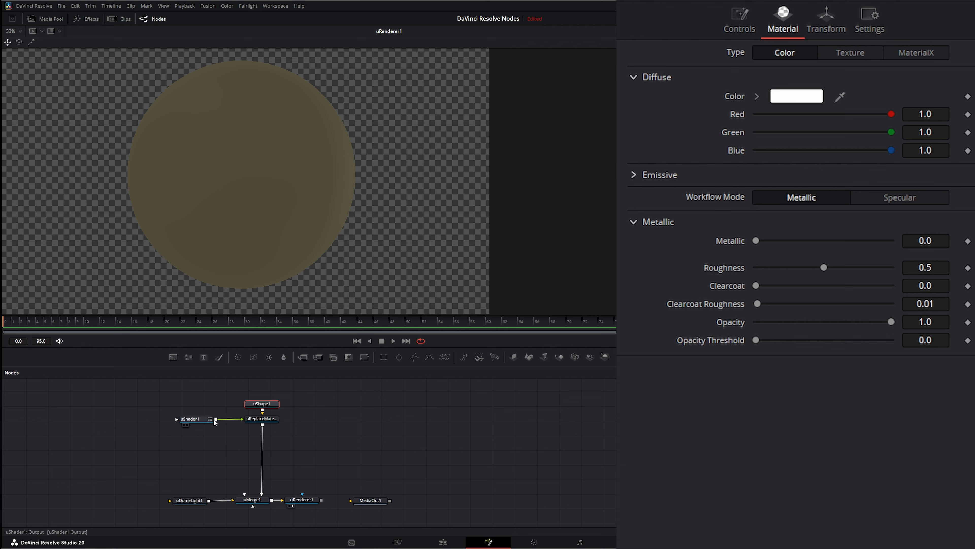
{"action": "left_click", "coordinate": [199, 416]}
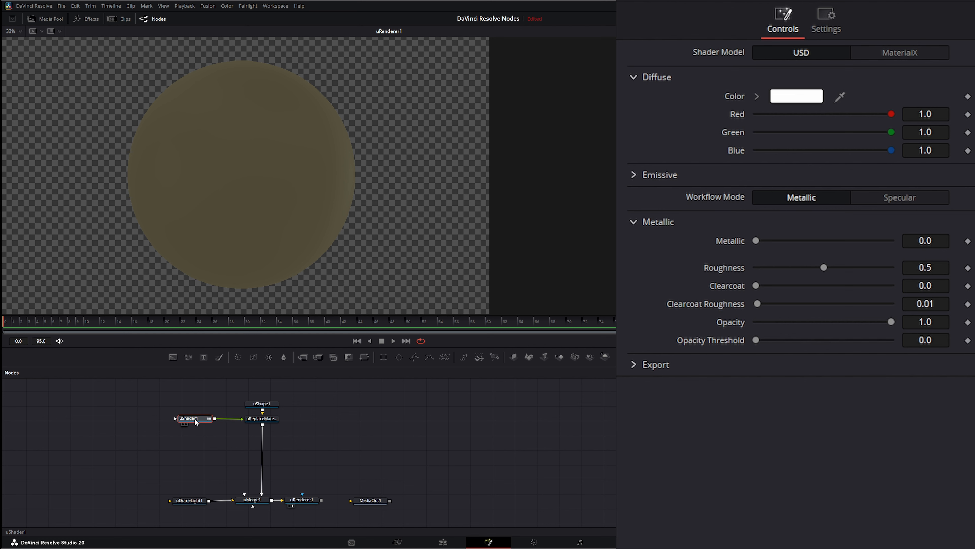
{"action": "left_click_drag", "start_coordinate": [196, 417], "coordinate": [196, 419]}
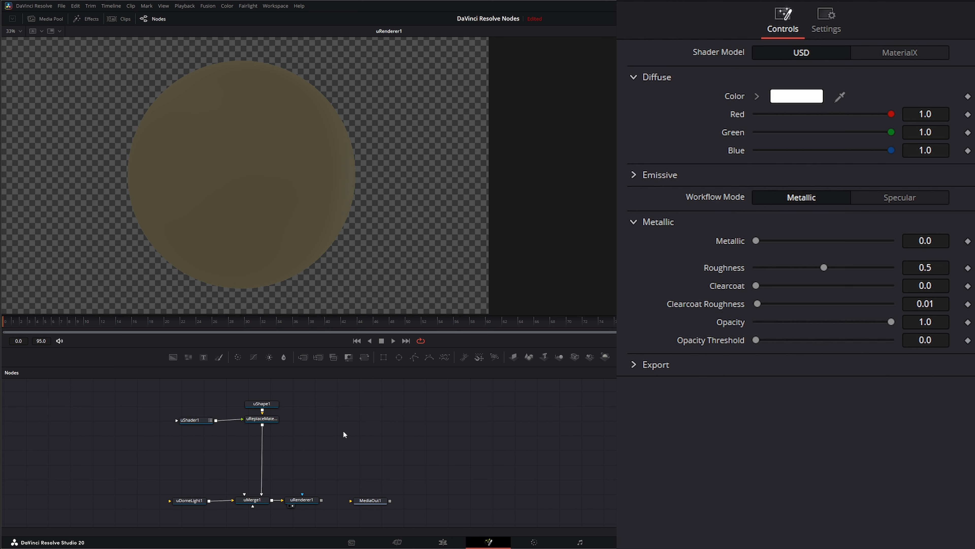
- Add a uTexture node beside uShader1 and connect its output to the shader's diffuseColor input
{"action": "key", "text": "shift+space"}
{"action": "type", "text": "utex"}
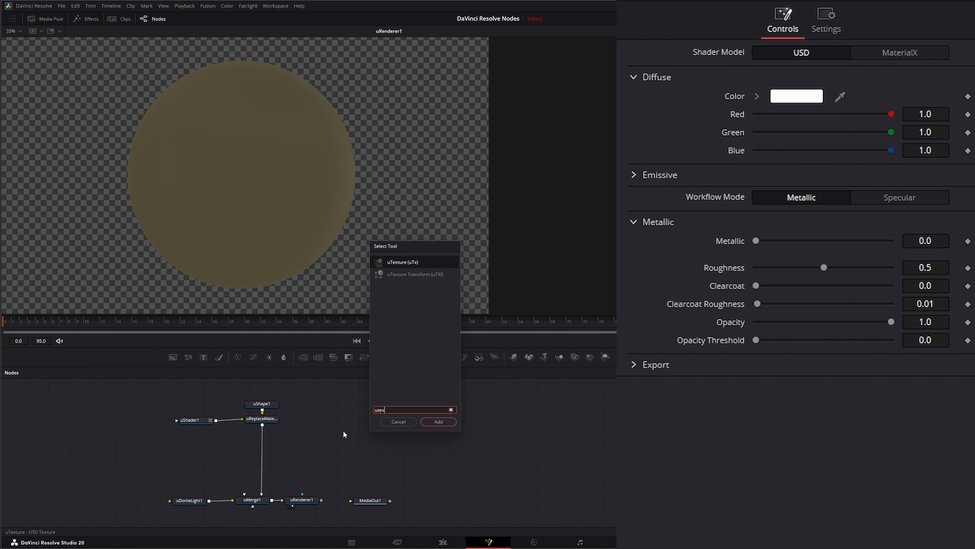
{"action": "key", "text": "Return"}
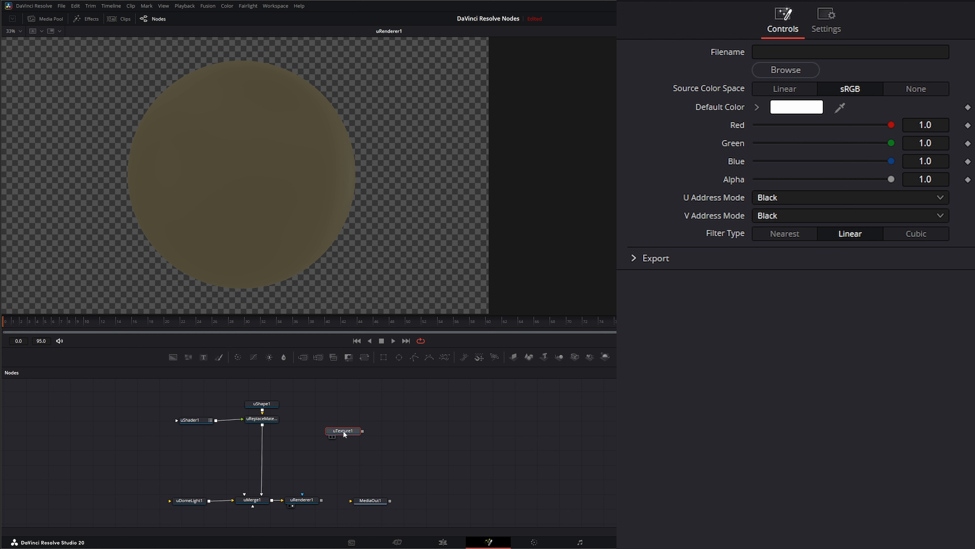
{"action": "left_click_drag", "start_coordinate": [344, 433], "coordinate": [97, 409]}
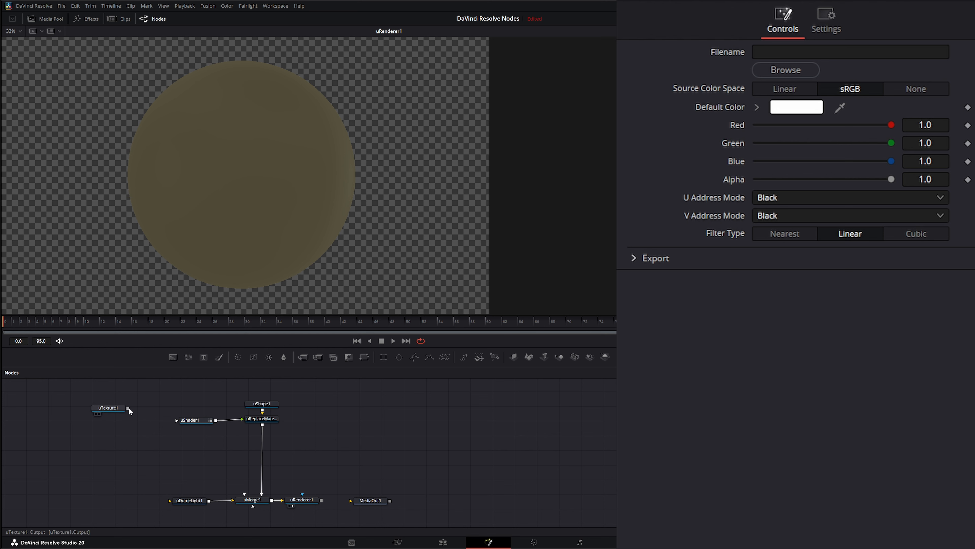
{"action": "left_click_drag", "start_coordinate": [128, 407], "coordinate": [192, 421]}
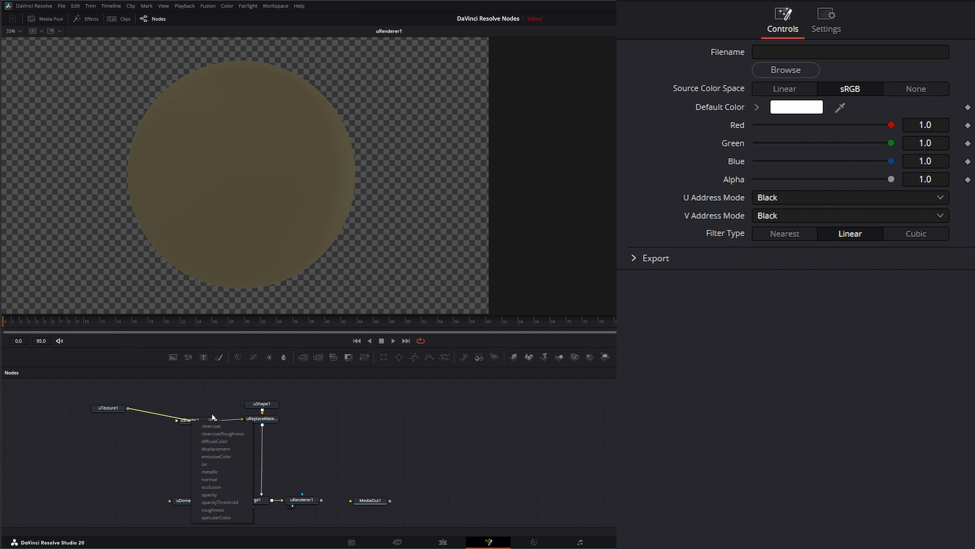
{"action": "left_click", "coordinate": [227, 441]}
- Load the Perforated_Metal_diffuse image from the textures folder into the uTexture node
{"action": "left_click", "coordinate": [109, 407]}
{"action": "left_click", "coordinate": [786, 69]}
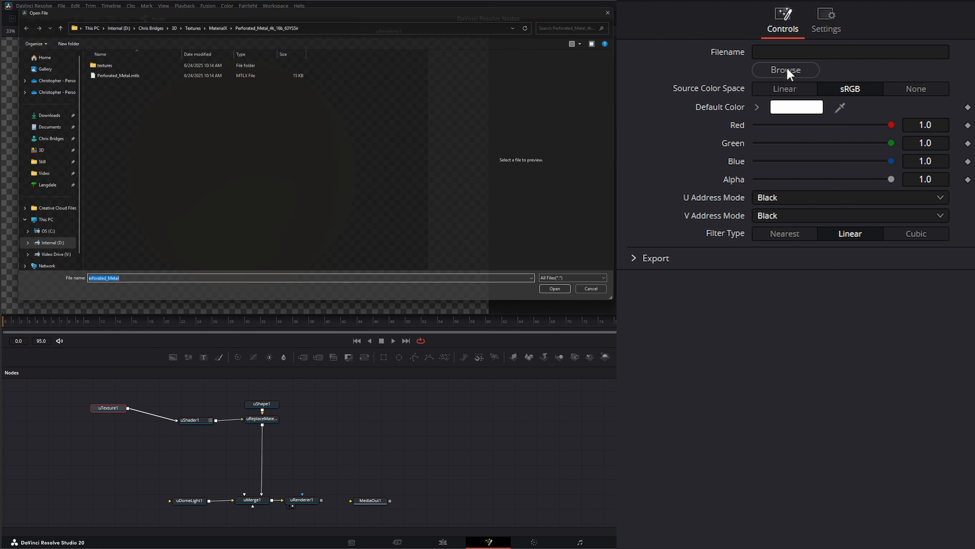
{"action": "left_click", "coordinate": [95, 60]}
{"action": "double_click", "coordinate": [96, 61]}
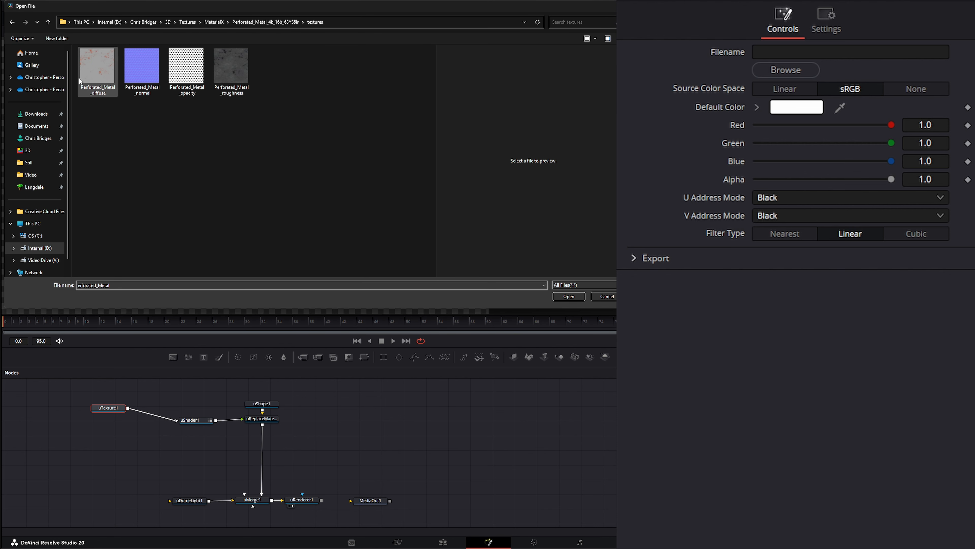
{"action": "double_click", "coordinate": [104, 64]}
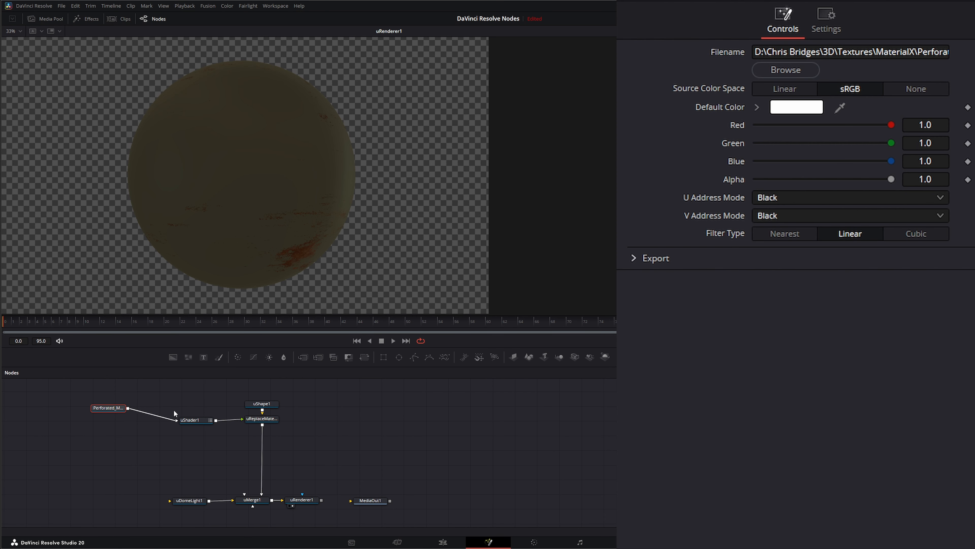
- Expand the Diffuse settings of uShader1 to examine its color controls
{"action": "left_click", "coordinate": [194, 420]}
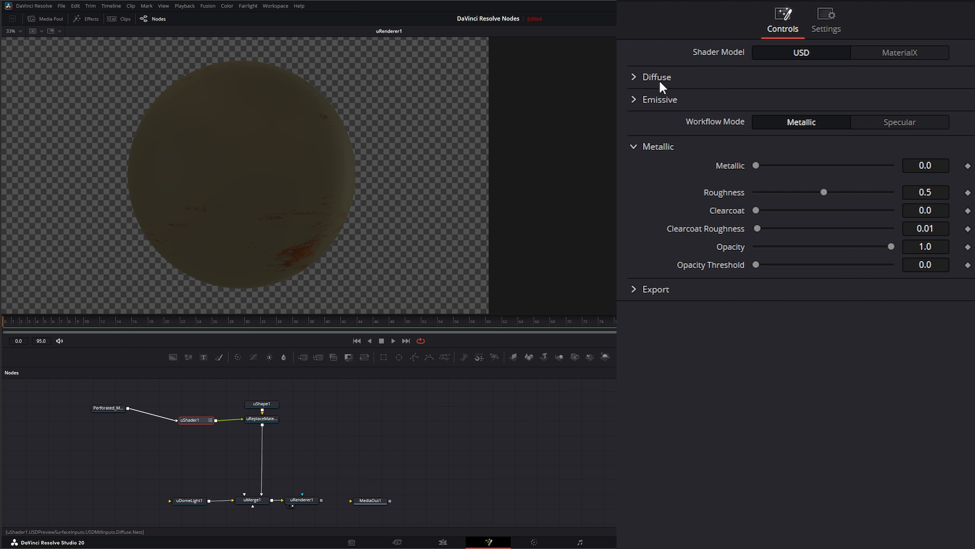
{"action": "left_click", "coordinate": [643, 79]}
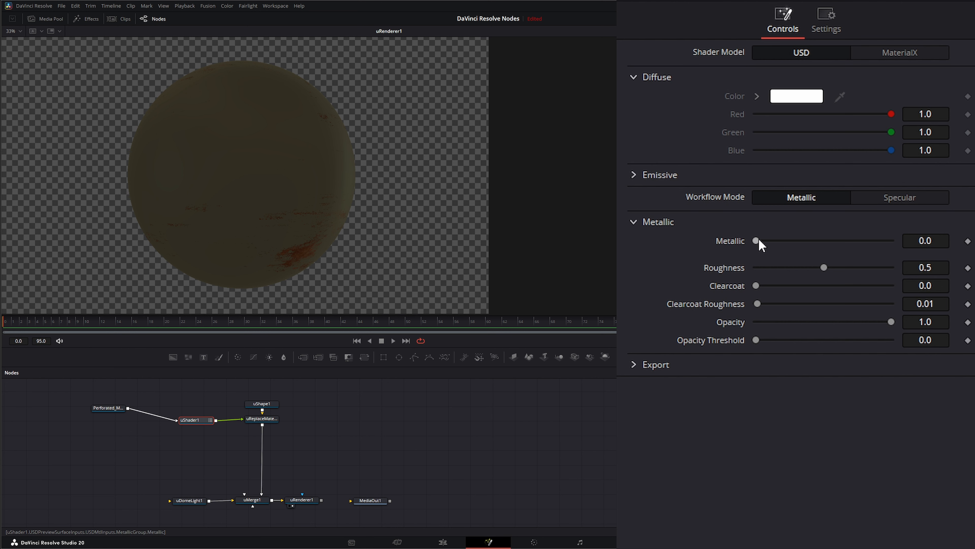
- Try a Metallic value of 0.995 on uShader1, then reset it to the default
{"action": "left_click_drag", "start_coordinate": [759, 240], "coordinate": [882, 270]}
{"action": "double_click", "coordinate": [733, 268]}
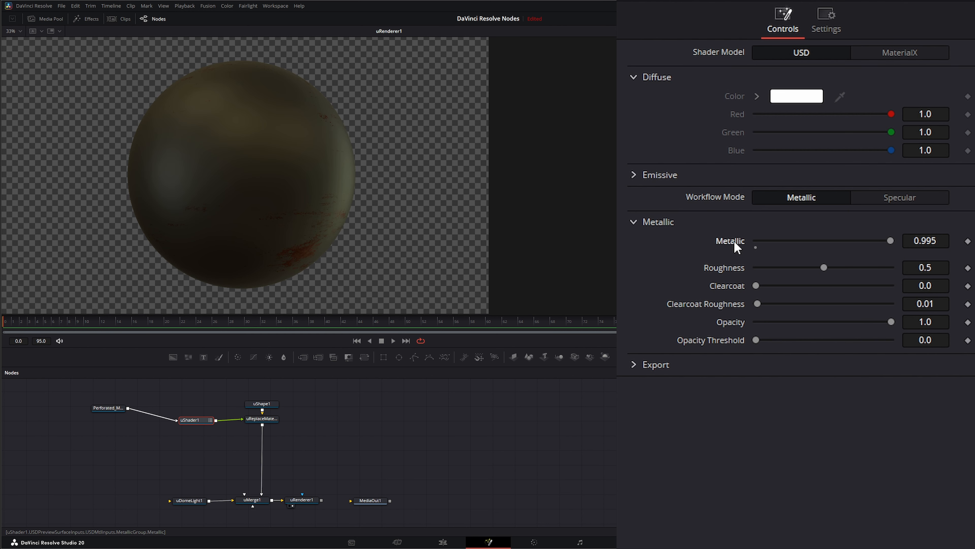
{"action": "double_click", "coordinate": [734, 241]}
{"action": "left_click", "coordinate": [634, 222]}
- Try a white Emissive color on uShader1 and cancel the color change
{"action": "left_click", "coordinate": [634, 175]}
{"action": "left_click", "coordinate": [798, 195]}
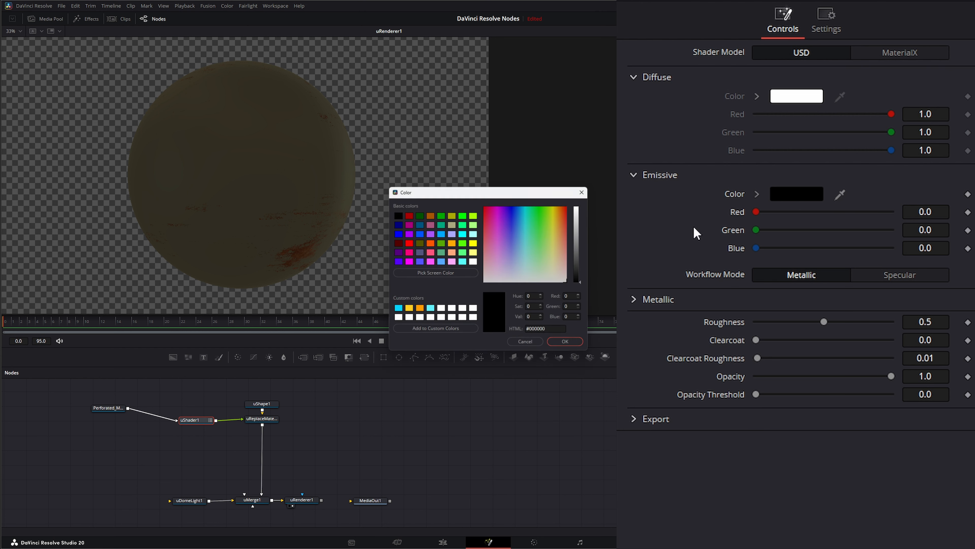
{"action": "left_click", "coordinate": [494, 276]}
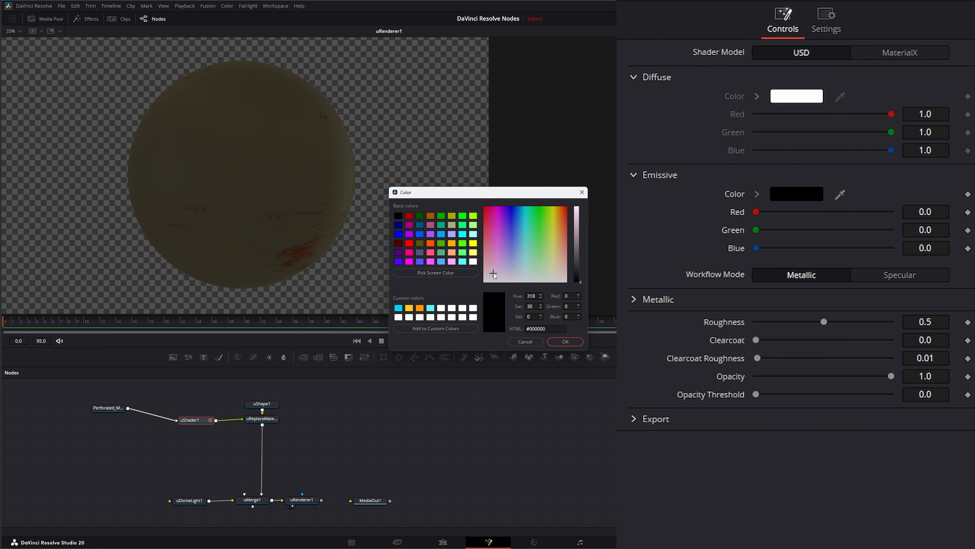
{"action": "left_click", "coordinate": [473, 308]}
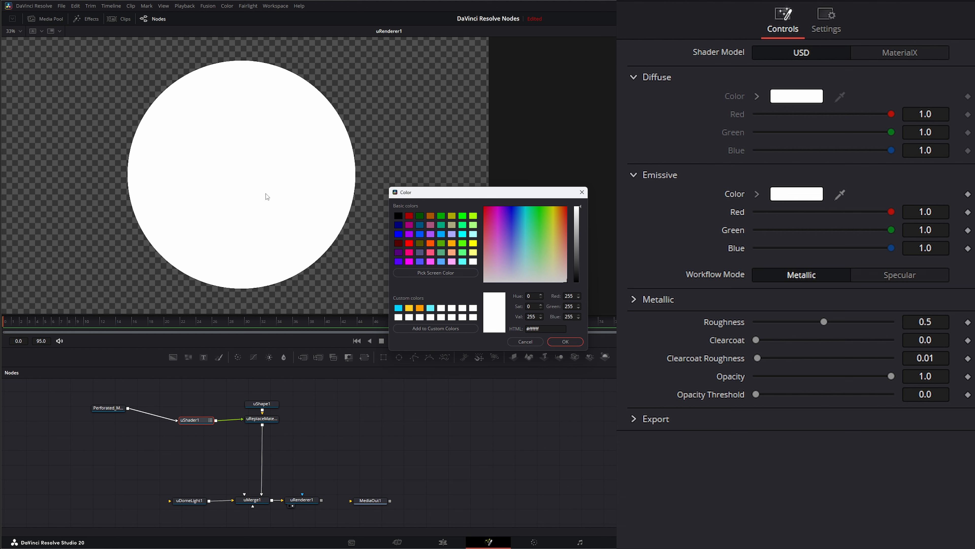
{"action": "left_click", "coordinate": [526, 341]}
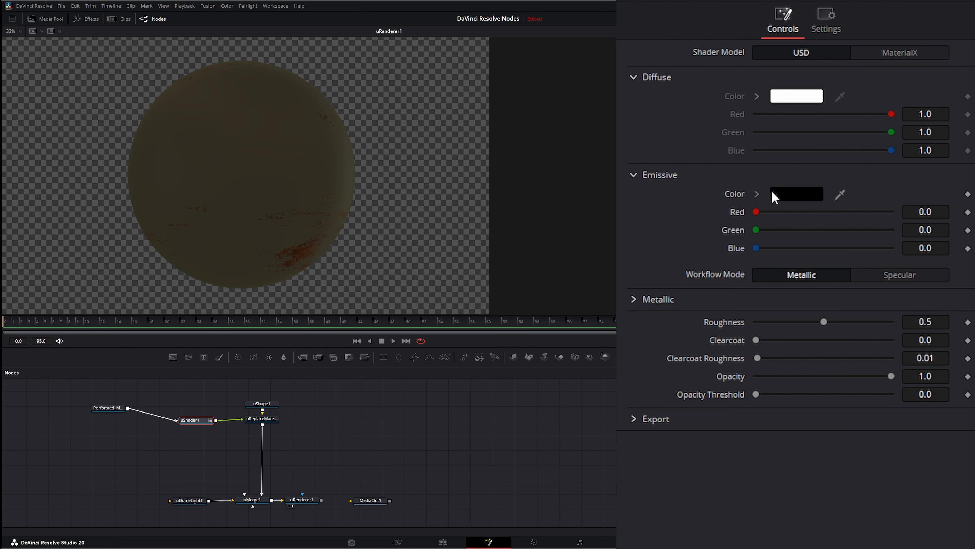
{"action": "left_click", "coordinate": [633, 174]}
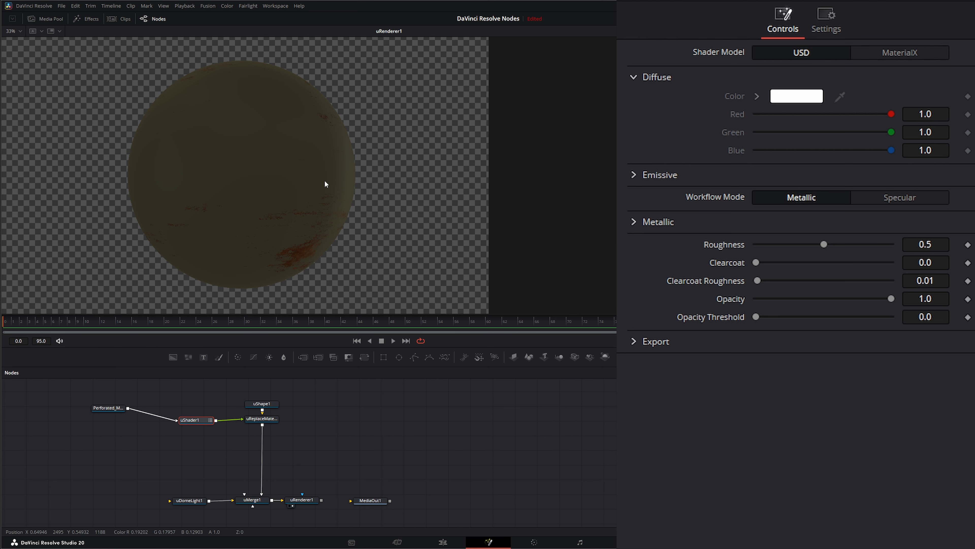
- Rename the texture node feeding uShader1's diffuseColor input as Diffuse
{"action": "left_click", "coordinate": [108, 407]}
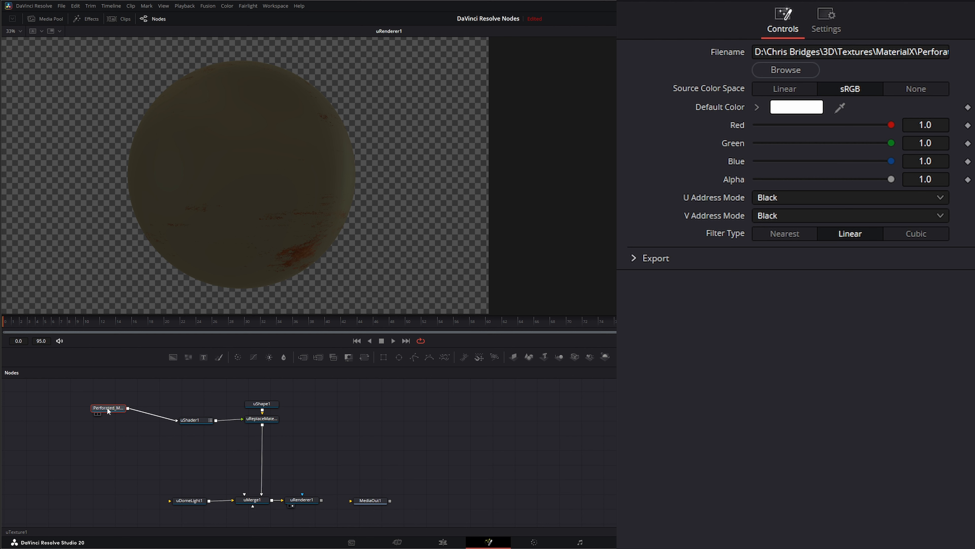
{"action": "key", "text": "F2"}
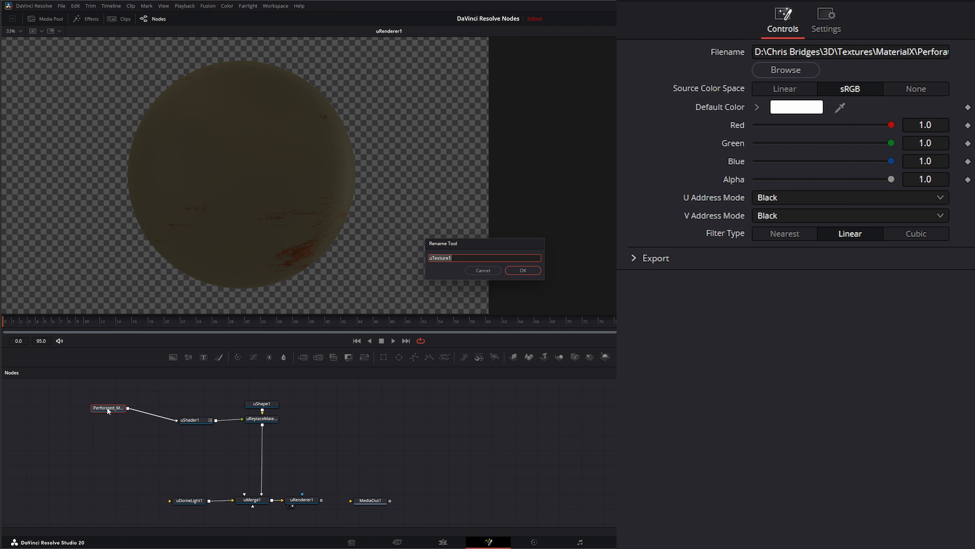
{"action": "type", "text": "Diffuse"}
{"action": "key", "text": "Return"}
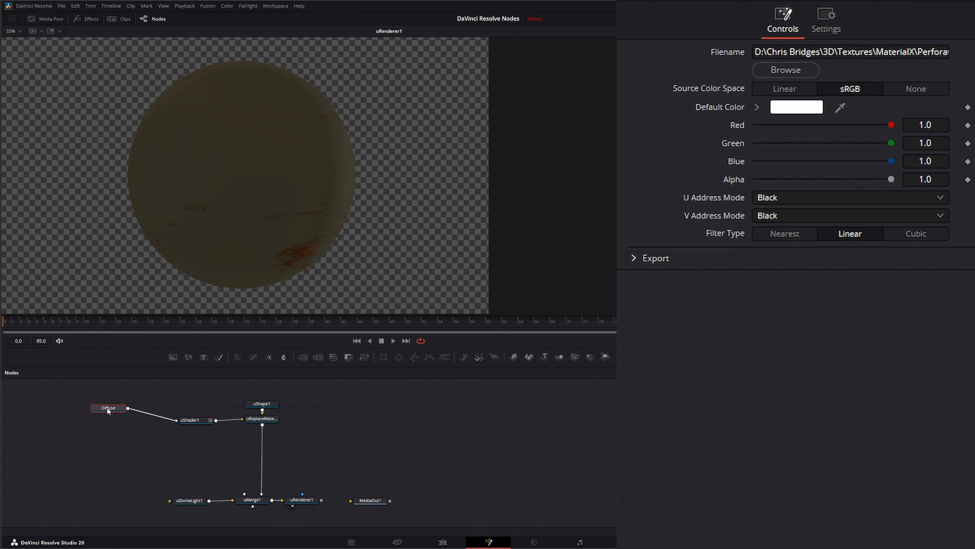
- Add a second uTexture node below the Diffuse node
{"action": "left_click", "coordinate": [114, 429]}
{"action": "key", "text": "shift+space"}
{"action": "type", "text": "utex"}
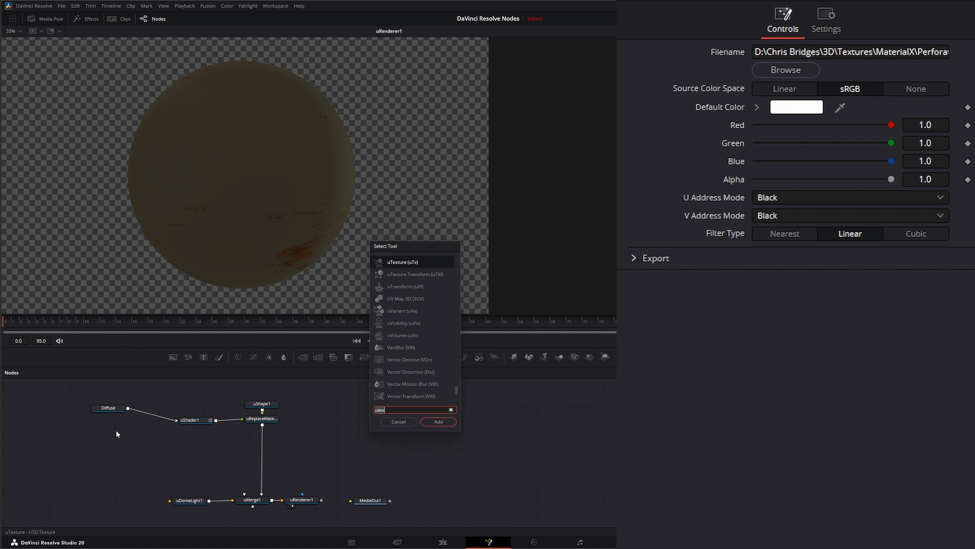
{"action": "type", "text": "utec"}
{"action": "key", "text": "BackSpace"}
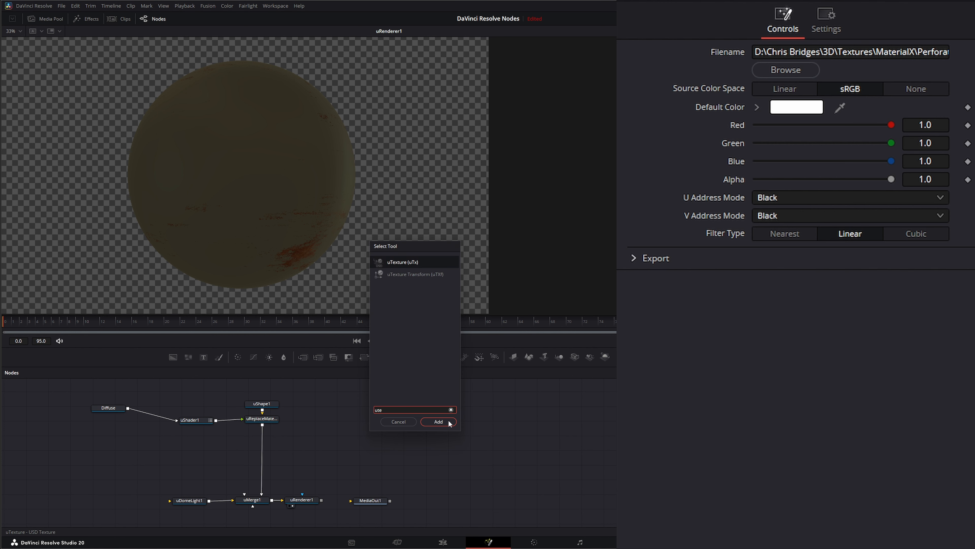
{"action": "left_click", "coordinate": [450, 422]}
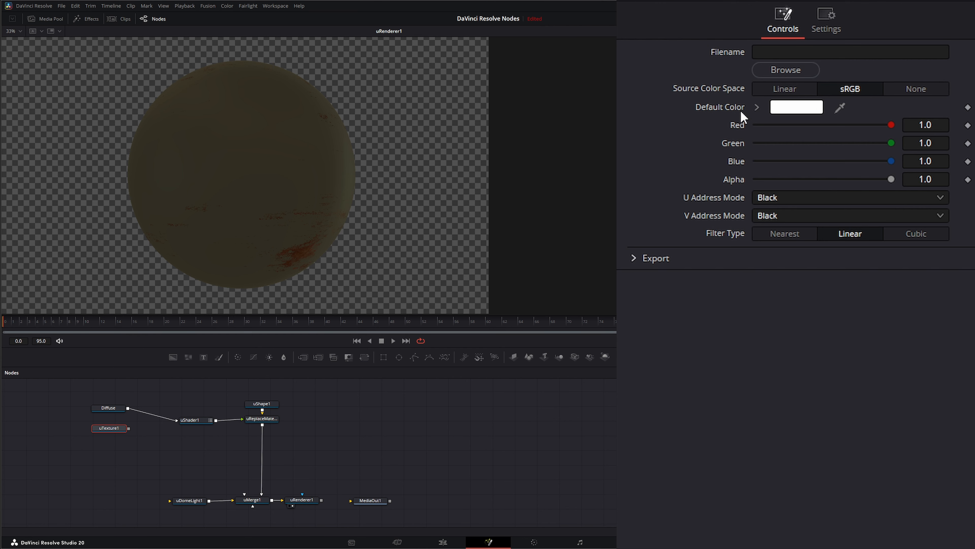
- Load the Perforated_Metal_normal image into the new uTexture node and set its Source Color Space to Linear
{"action": "left_click", "coordinate": [786, 70]}
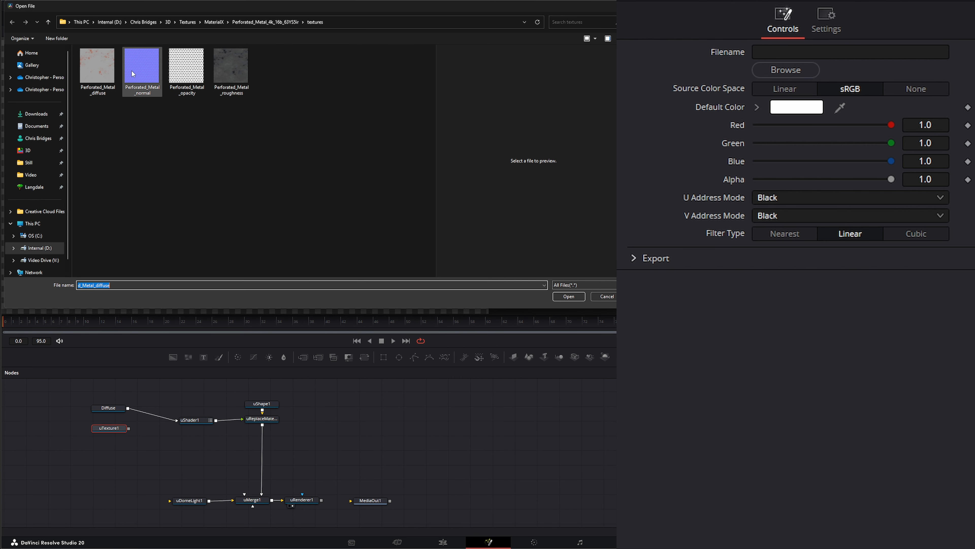
{"action": "double_click", "coordinate": [140, 71]}
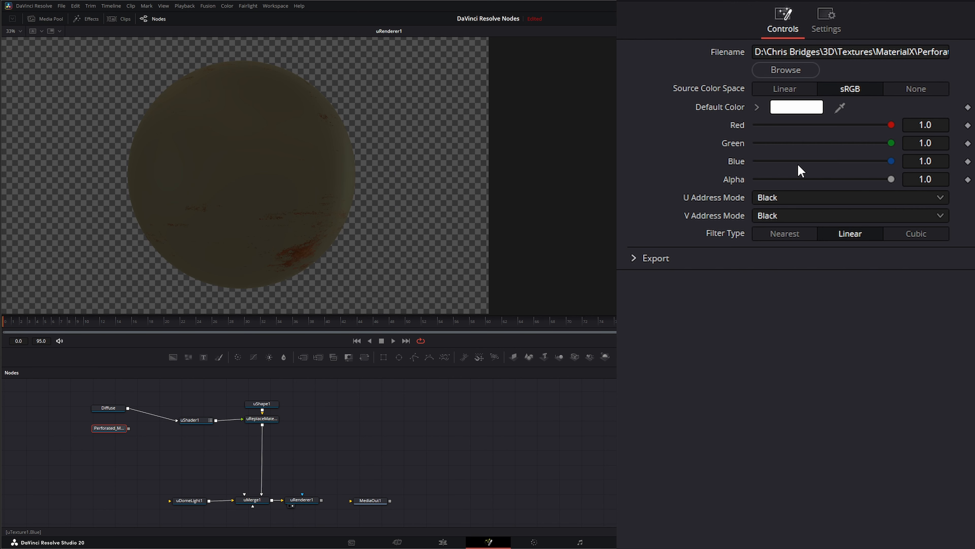
{"action": "left_click", "coordinate": [791, 89]}
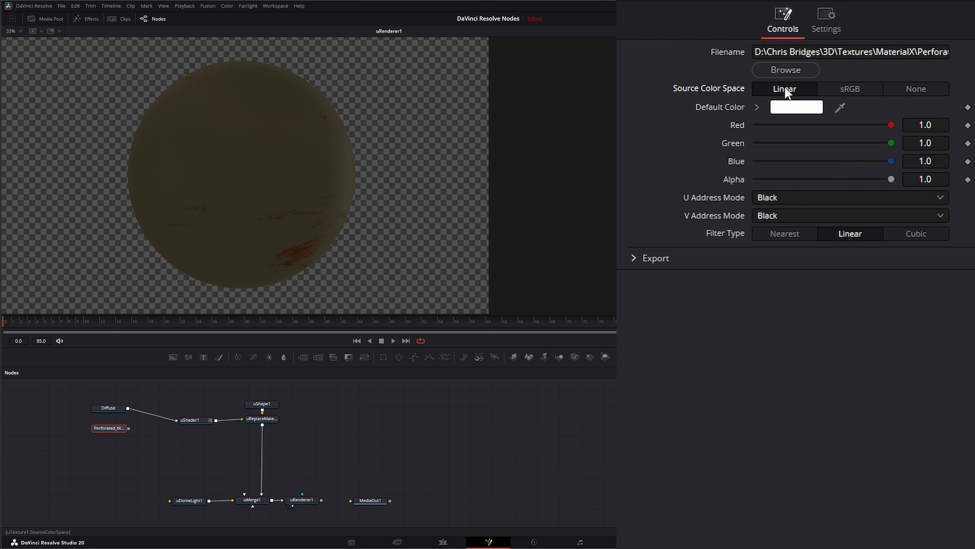
- Connect the normal map texture to uShader1's normal input and rename the texture node as Normal
{"action": "left_click_drag", "start_coordinate": [128, 428], "coordinate": [191, 419]}
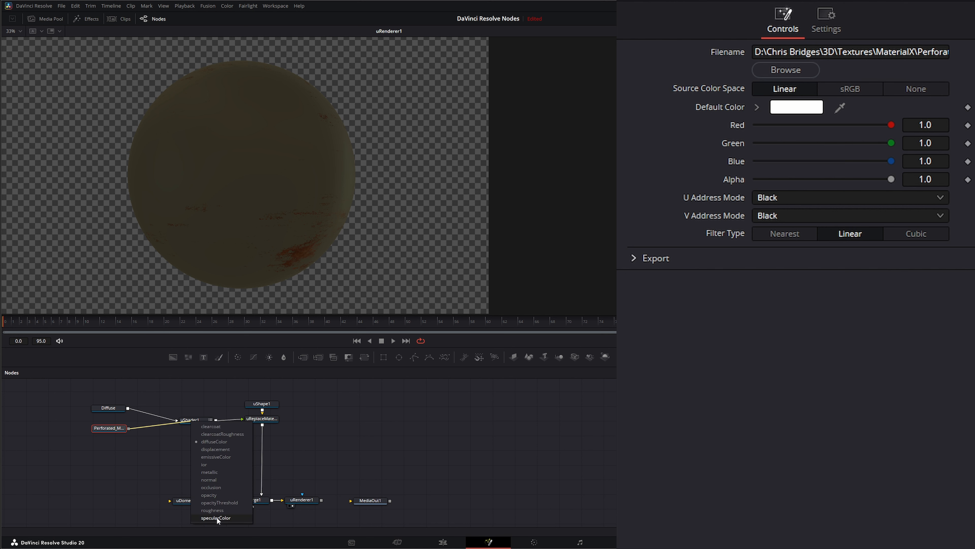
{"action": "left_click", "coordinate": [217, 479]}
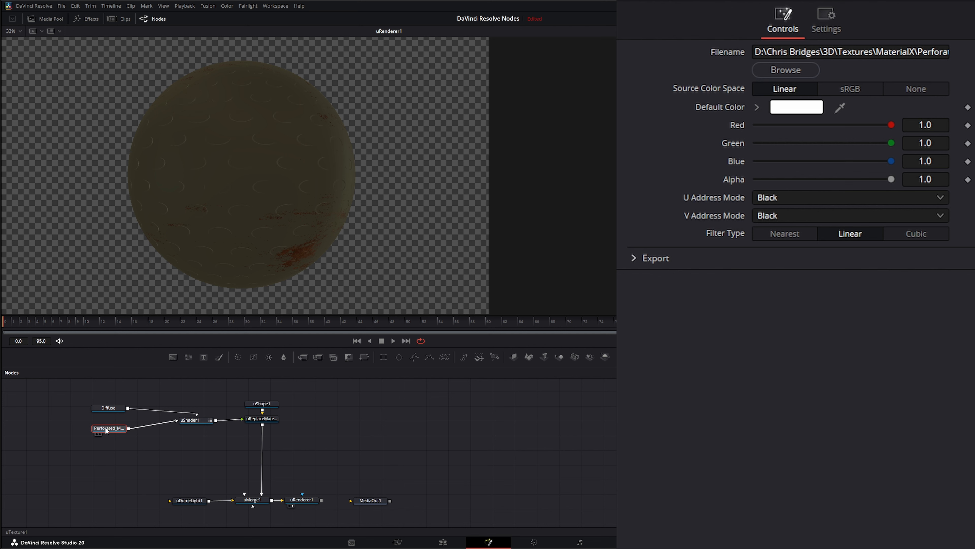
{"action": "key", "text": "F2"}
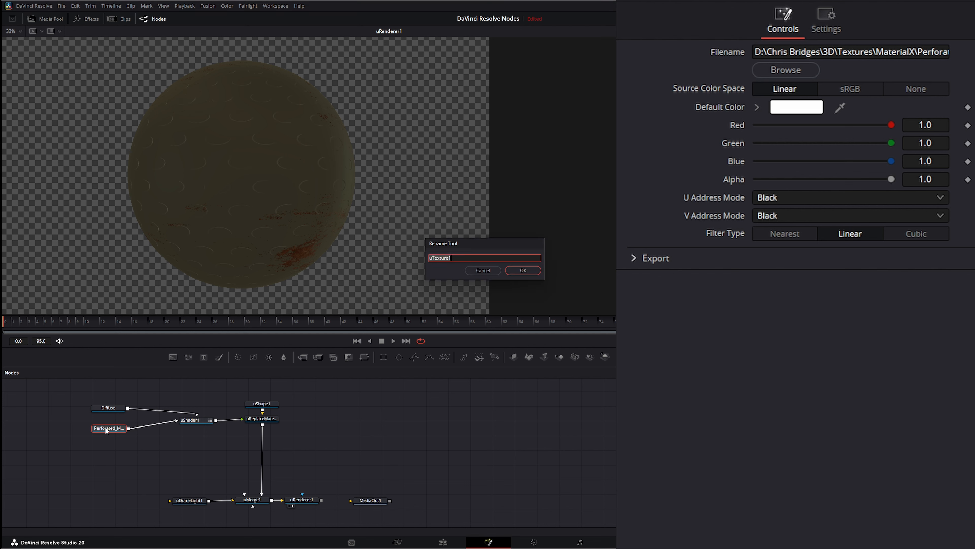
{"action": "type", "text": "Normal"}
{"action": "key", "text": "Return"}
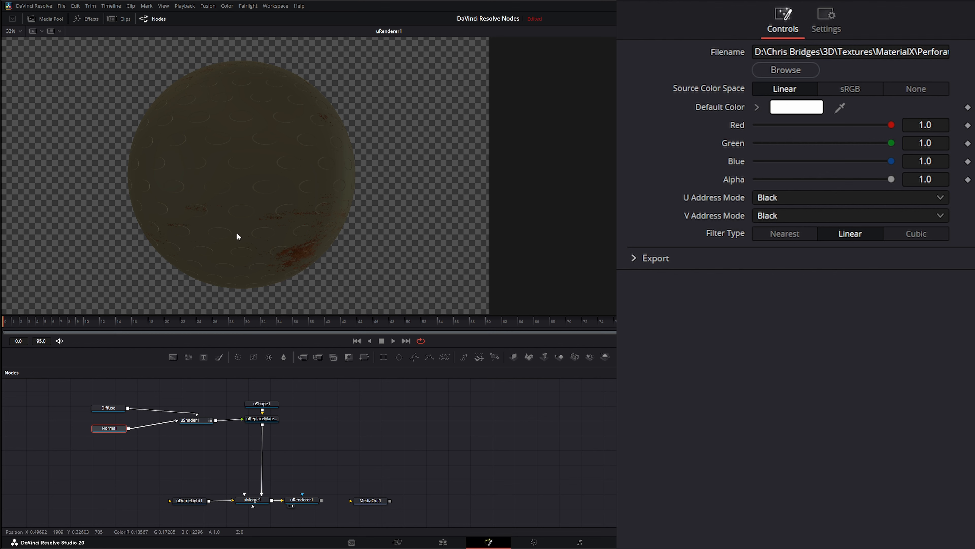
- Add a third uTexture node below the Normal node and load the Perforated_Metal_opacity image into it
{"action": "left_click", "coordinate": [128, 461]}
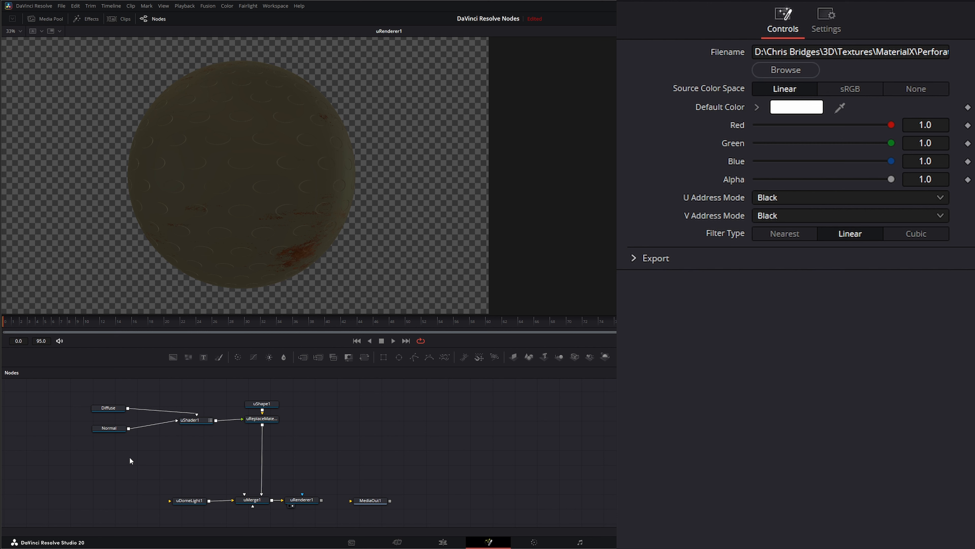
{"action": "key", "text": "shift+space"}
{"action": "type", "text": "uText"}
{"action": "key", "text": "Return"}
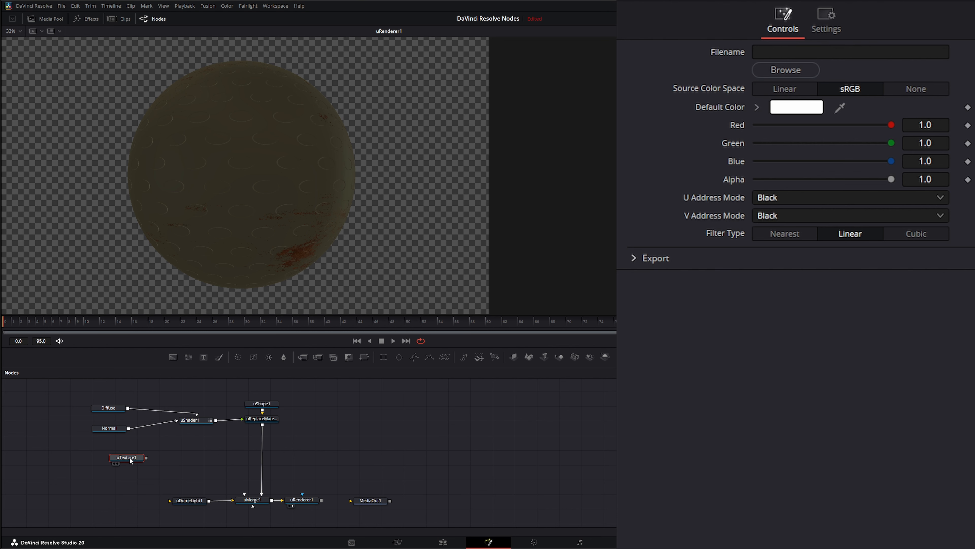
{"action": "left_click", "coordinate": [785, 70]}
{"action": "left_click", "coordinate": [150, 88]}
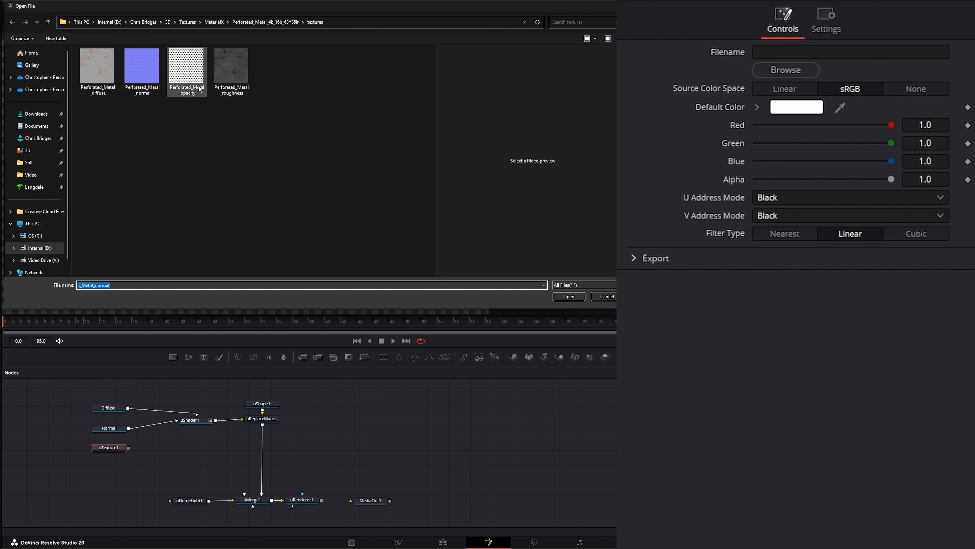
{"action": "double_click", "coordinate": [191, 75]}
- Connect the opacity texture to uShader1's opacity input and align its node below Normal
{"action": "left_click_drag", "start_coordinate": [128, 448], "coordinate": [187, 421]}
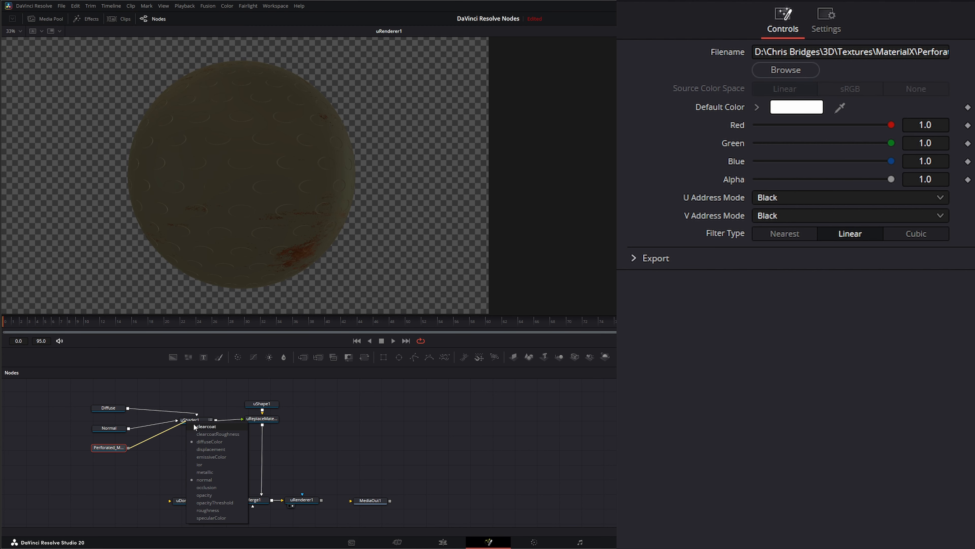
{"action": "left_click", "coordinate": [211, 493]}
{"action": "left_click_drag", "start_coordinate": [106, 446], "coordinate": [106, 448]}
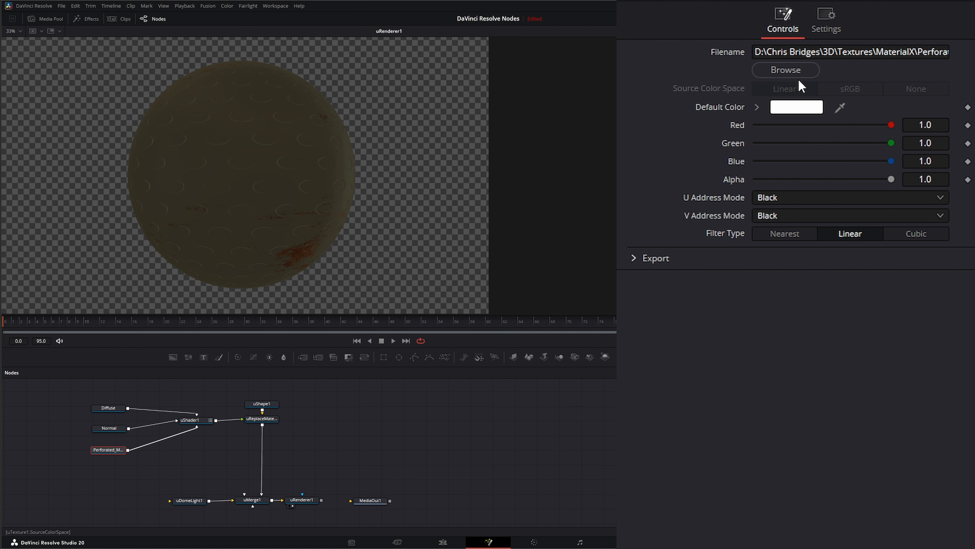
- Set the U and V Address Modes of the Diffuse texture to Wrap
{"action": "left_click", "coordinate": [110, 409]}
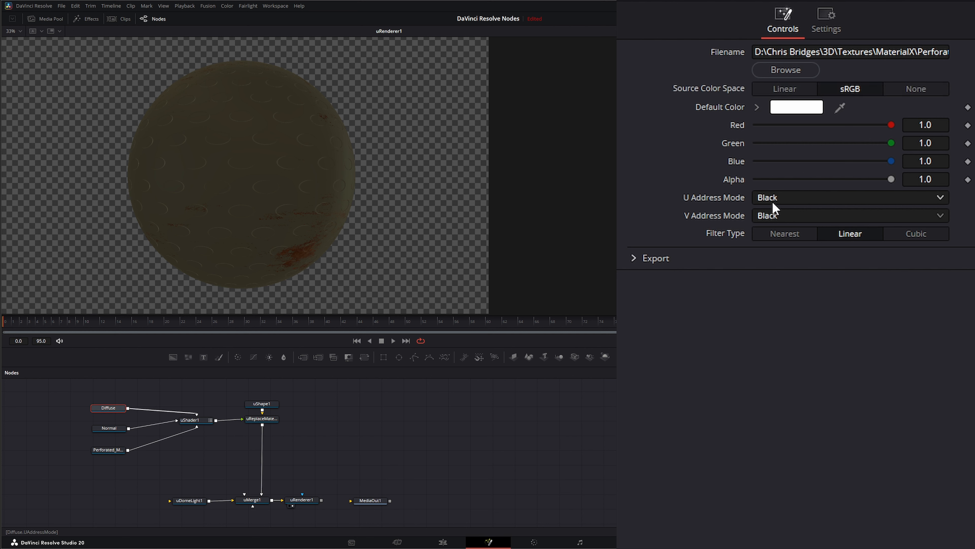
{"action": "left_click", "coordinate": [779, 198]}
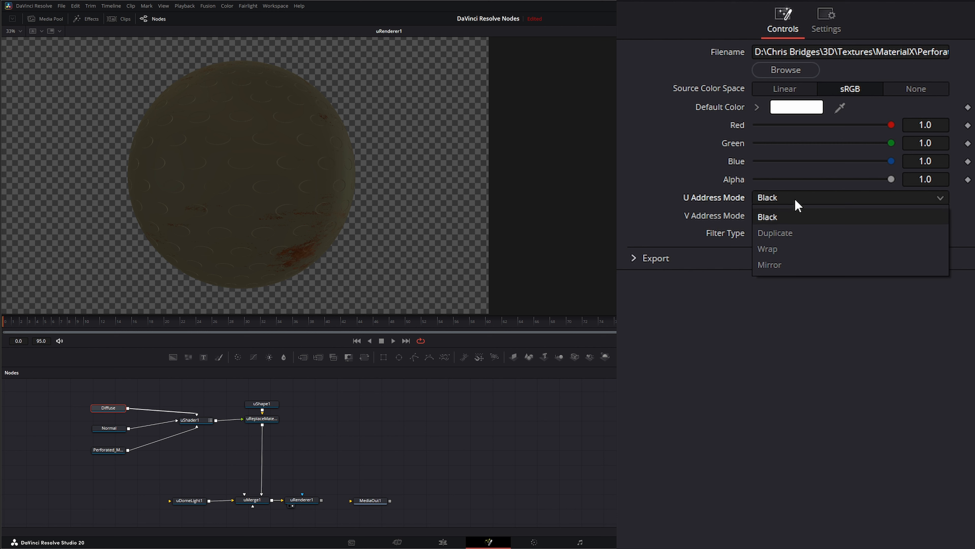
{"action": "left_click", "coordinate": [781, 250]}
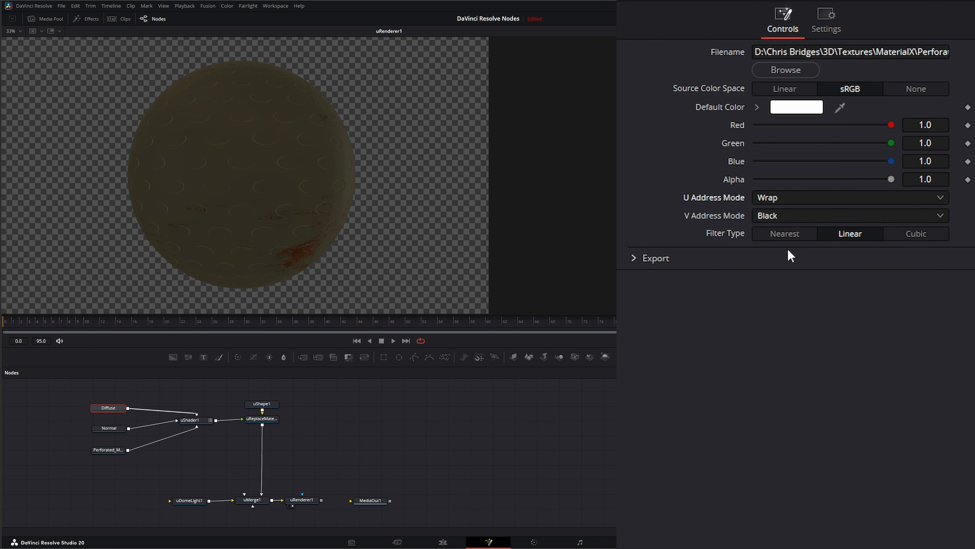
{"action": "left_click", "coordinate": [770, 216]}
{"action": "left_click", "coordinate": [775, 268]}
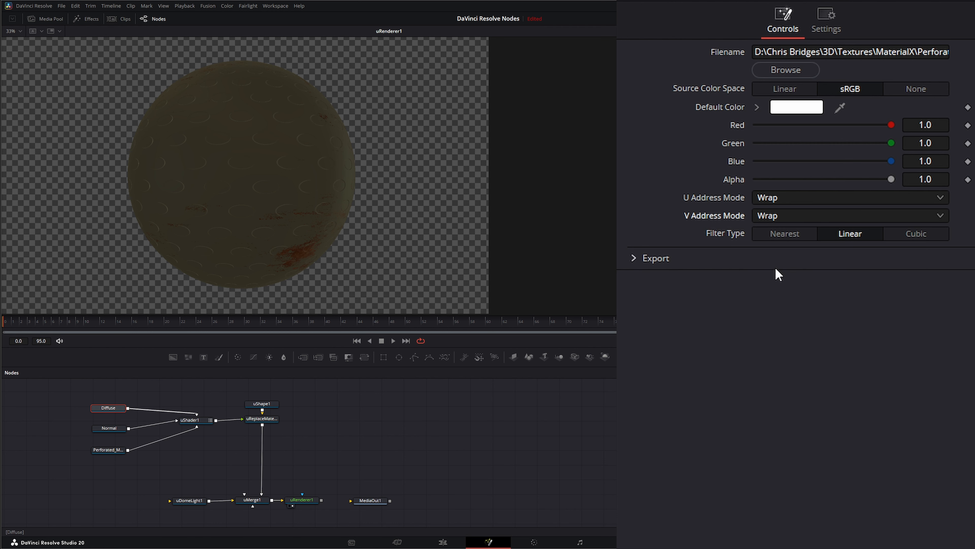
- Set the U and V Address Modes of the Normal texture to Wrap
{"action": "left_click", "coordinate": [107, 428]}
{"action": "left_click", "coordinate": [766, 197]}
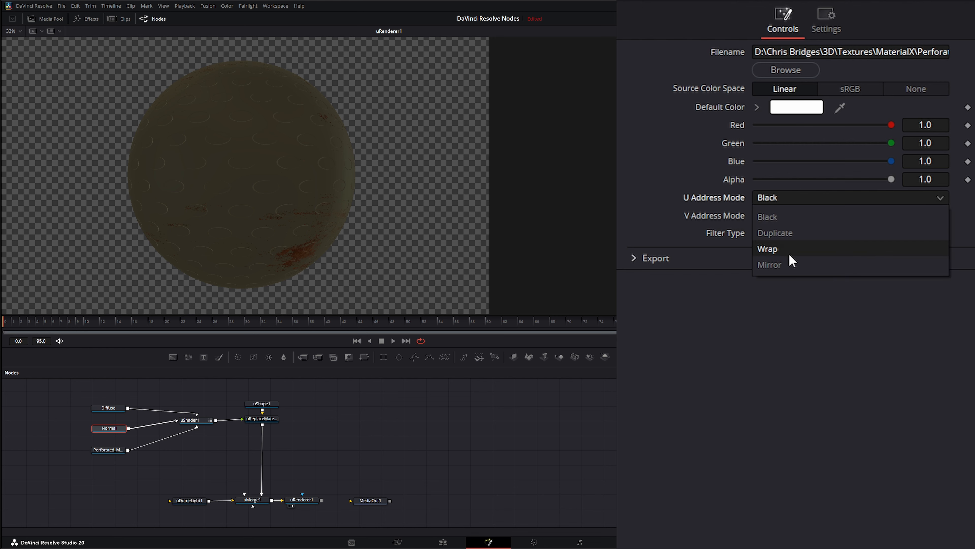
{"action": "left_click", "coordinate": [783, 249]}
{"action": "left_click", "coordinate": [774, 217]}
{"action": "left_click", "coordinate": [793, 272]}
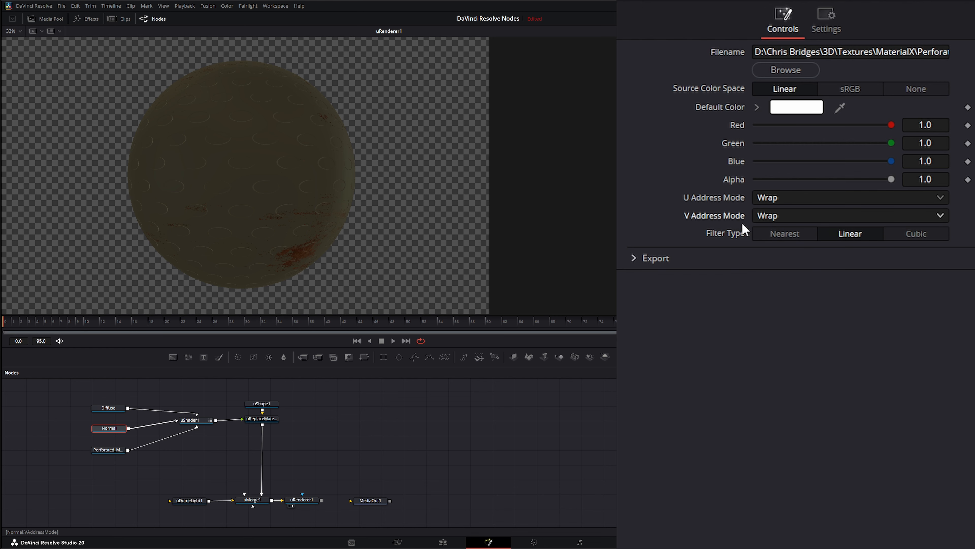
- Set the U and V Address Modes of the perforated metal opacity texture to Wrap
{"action": "left_click", "coordinate": [109, 453]}
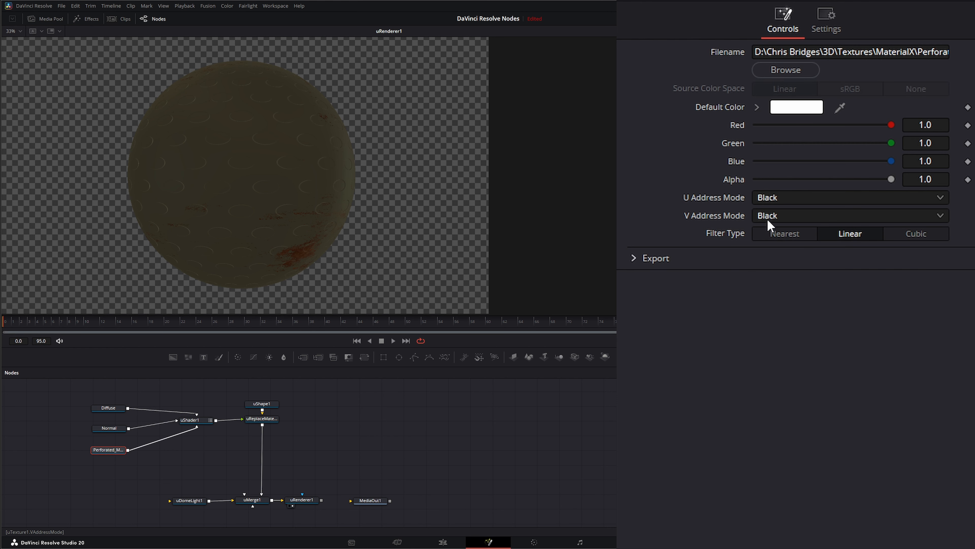
{"action": "left_click", "coordinate": [770, 200]}
{"action": "left_click", "coordinate": [785, 251]}
{"action": "left_click", "coordinate": [784, 217]}
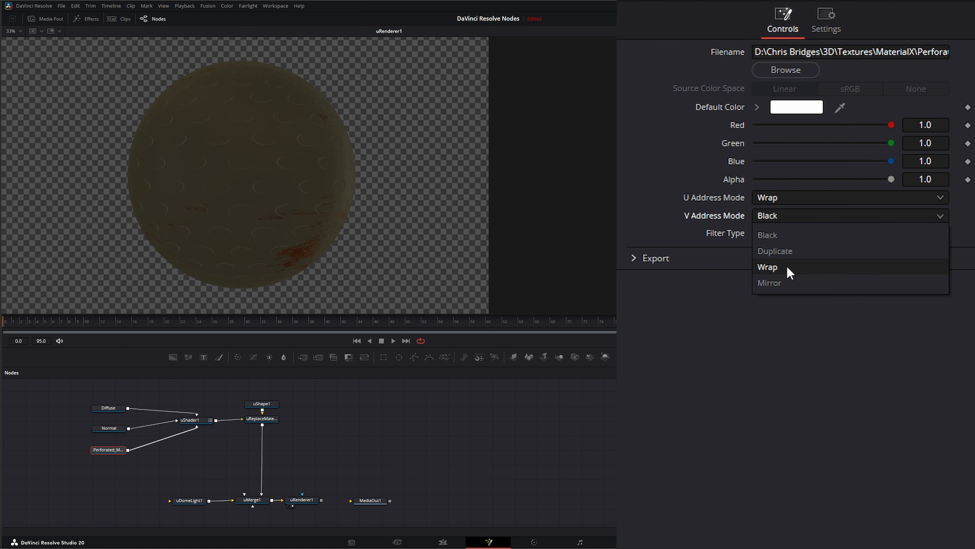
{"action": "left_click", "coordinate": [787, 282]}
{"action": "left_click", "coordinate": [786, 218]}
{"action": "left_click", "coordinate": [788, 268]}
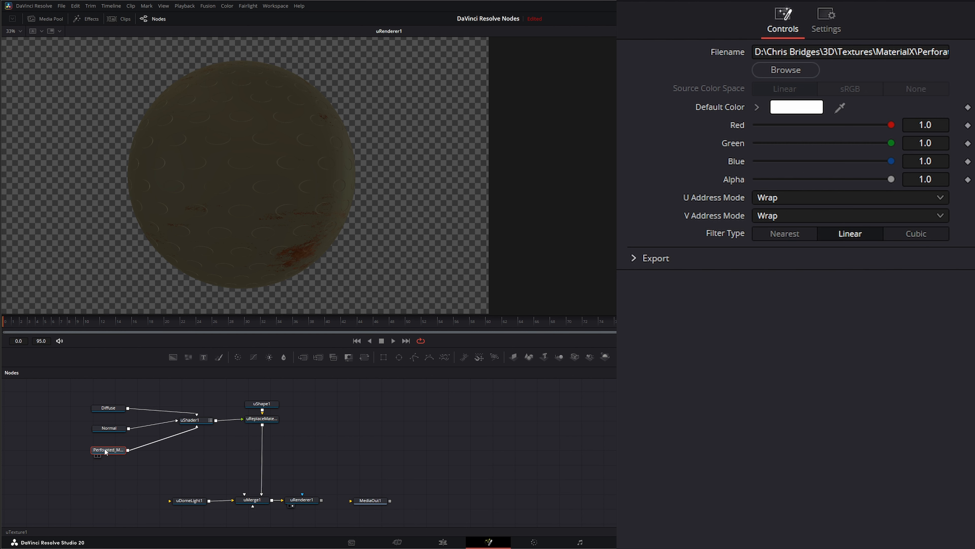
- Rename the opacity map's texture node as Opacity
{"action": "key", "text": "F2"}
{"action": "type", "text": "O"}
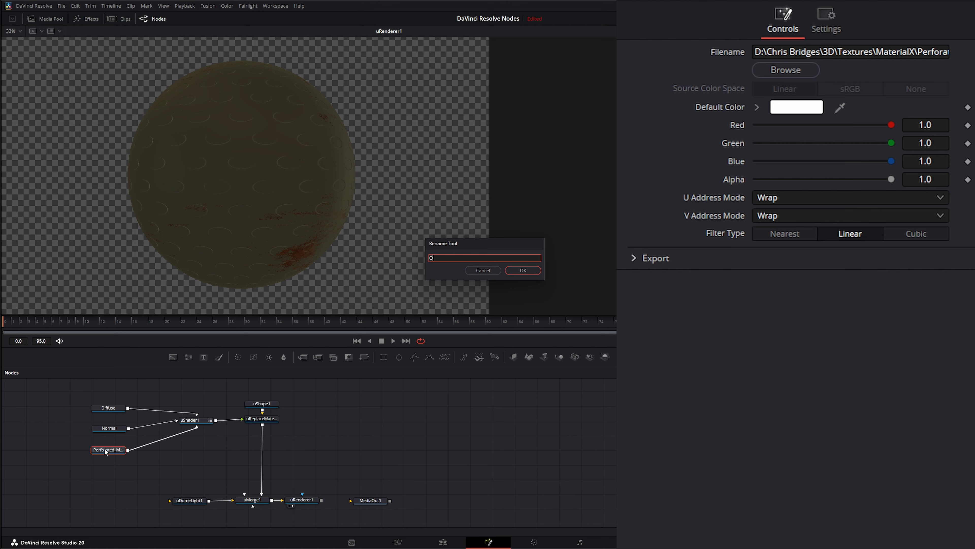
{"action": "type", "text": "pacity"}
{"action": "key", "text": "Return"}
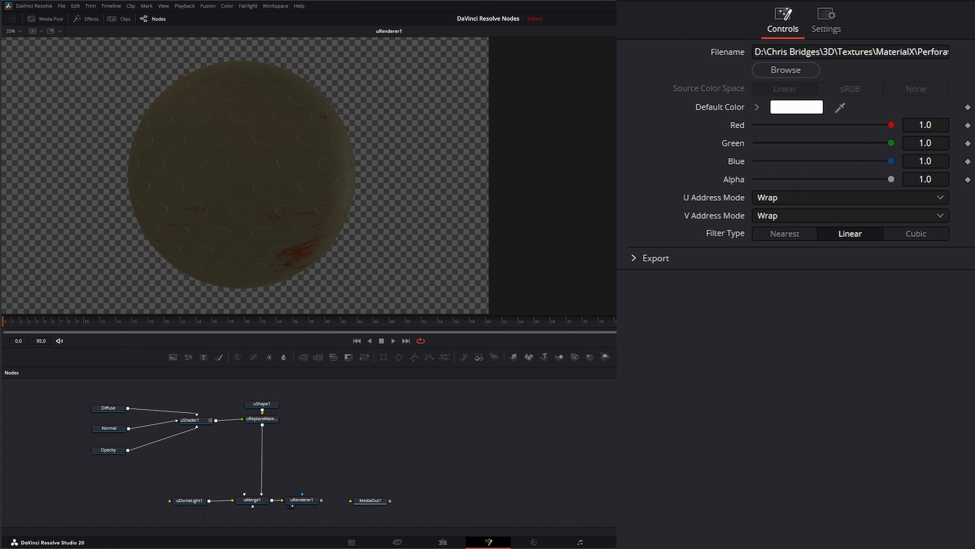
- Add Perforated_Metal_opacity.png to the node graph and view its color and alpha channels in the viewer
{"action": "left_click_drag", "start_coordinate": [974, 269], "coordinate": [338, 394]}
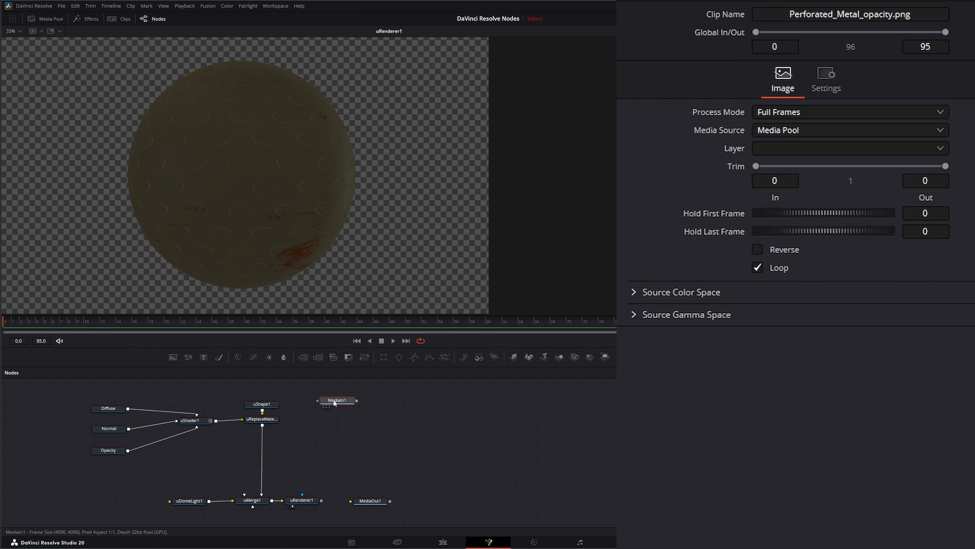
{"action": "key", "text": "1"}
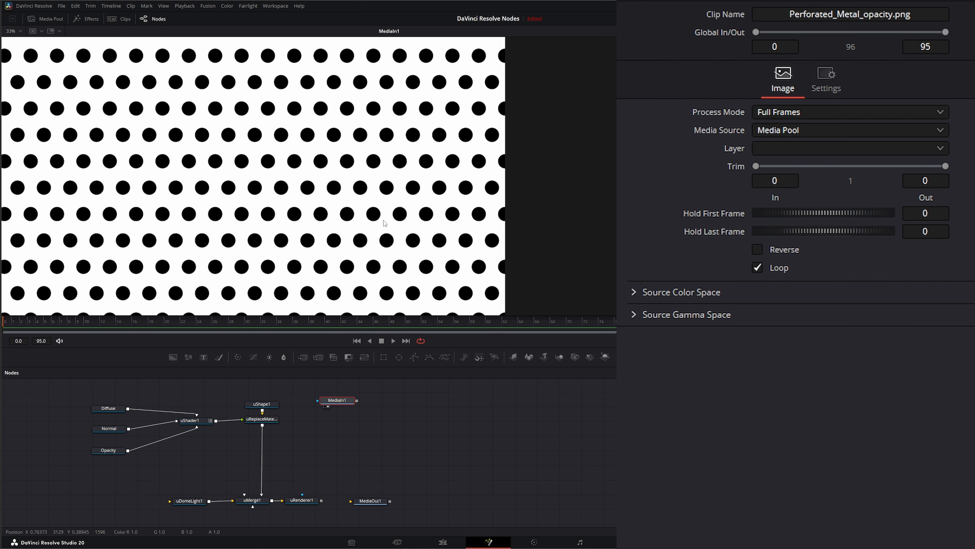
{"action": "left_click", "coordinate": [729, 31]}
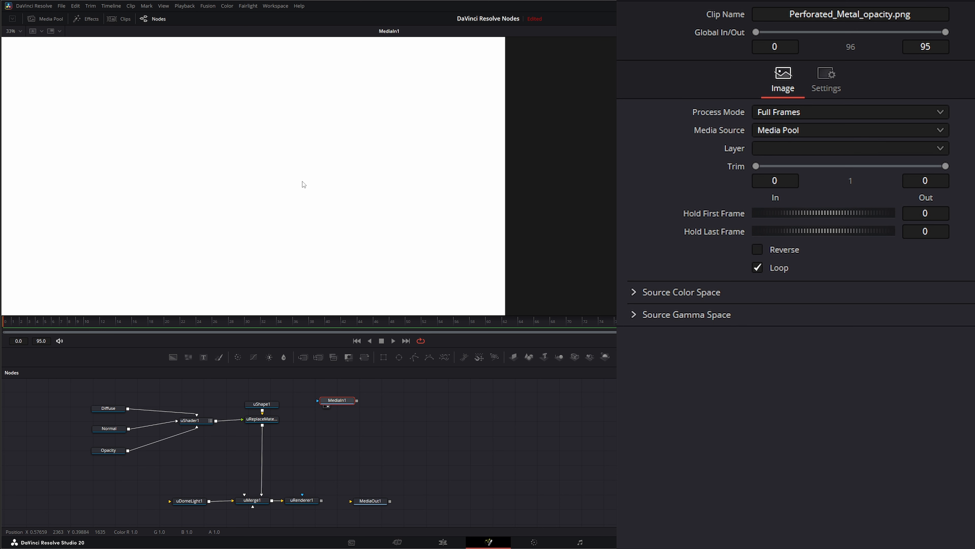
{"action": "left_click", "coordinate": [729, 31]}
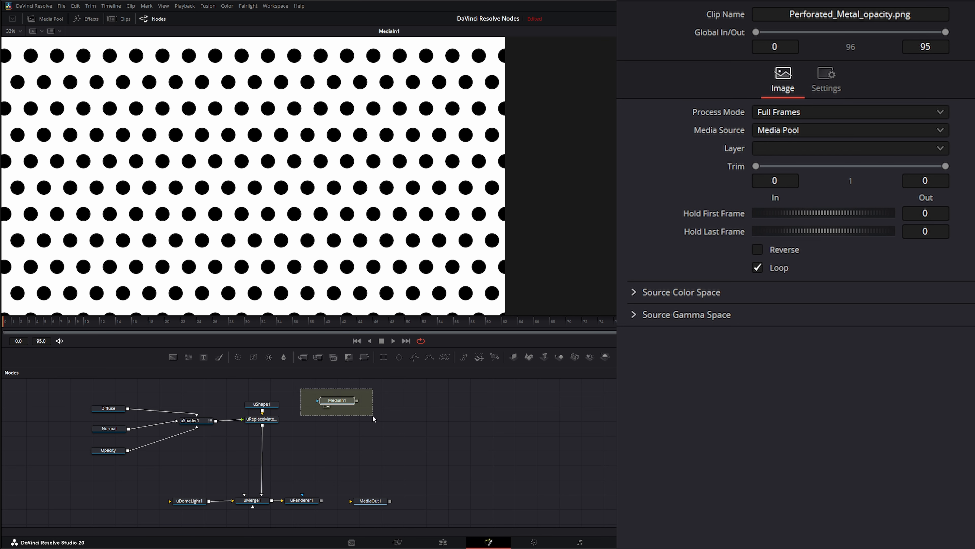
- Delete the MediaIn1 node holding the opacity image from the node graph
{"action": "left_click", "coordinate": [337, 401]}
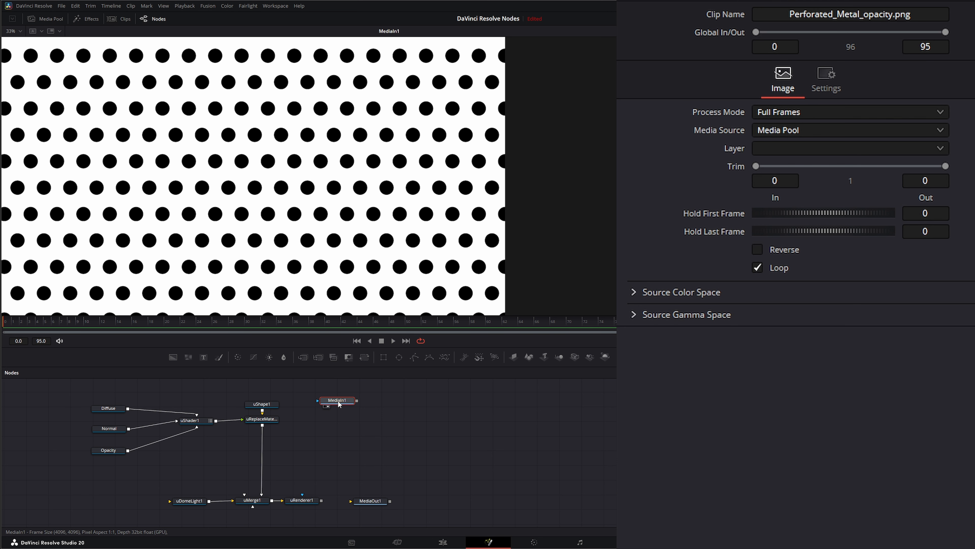
{"action": "key", "text": "Delete"}
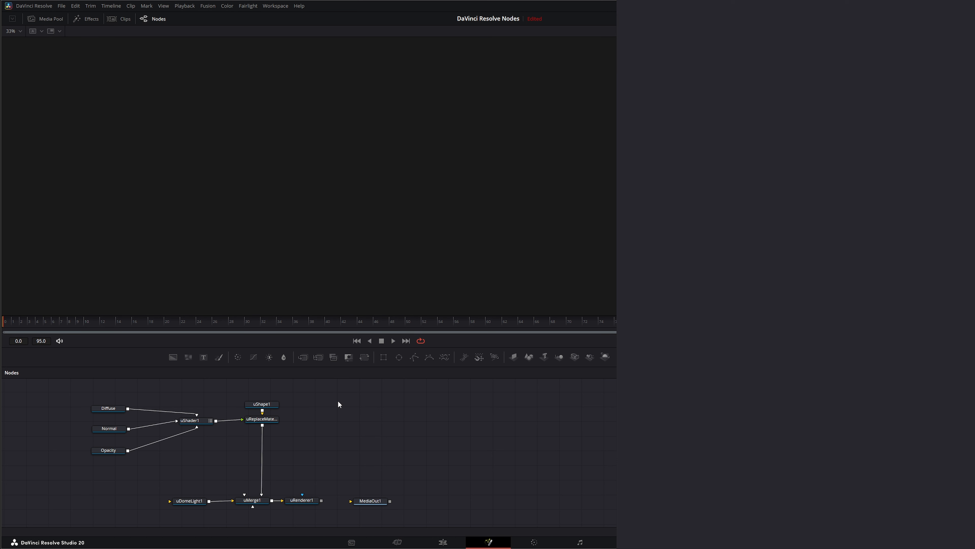
- Set uShader1's Opacity Channel to R and show uRenderer1 in the viewer
{"action": "left_click", "coordinate": [107, 450]}
{"action": "left_click", "coordinate": [197, 420]}
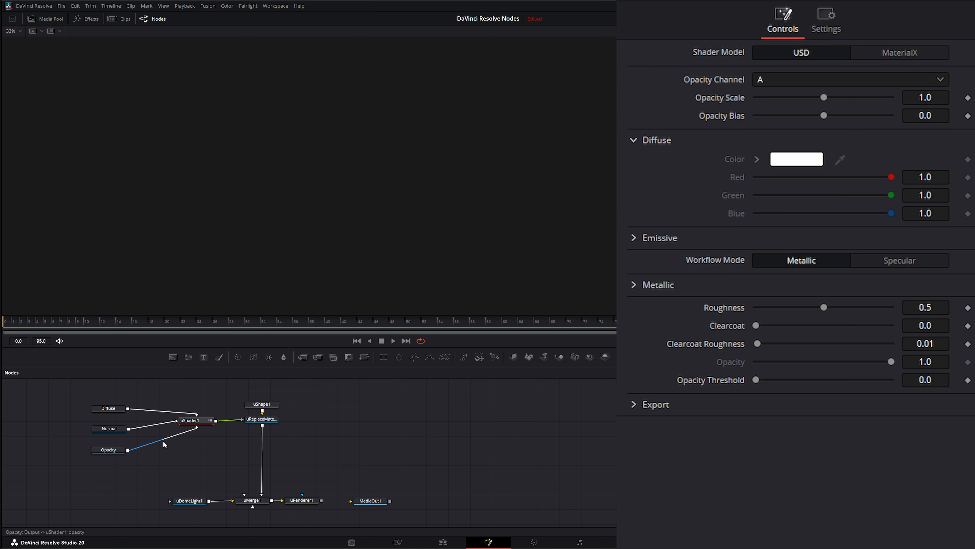
{"action": "left_click", "coordinate": [764, 80]}
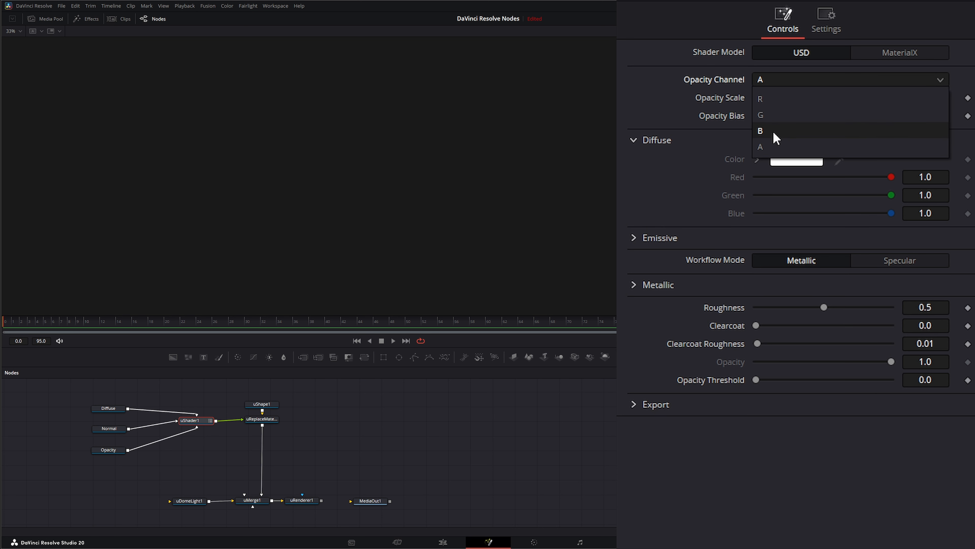
{"action": "left_click", "coordinate": [773, 100]}
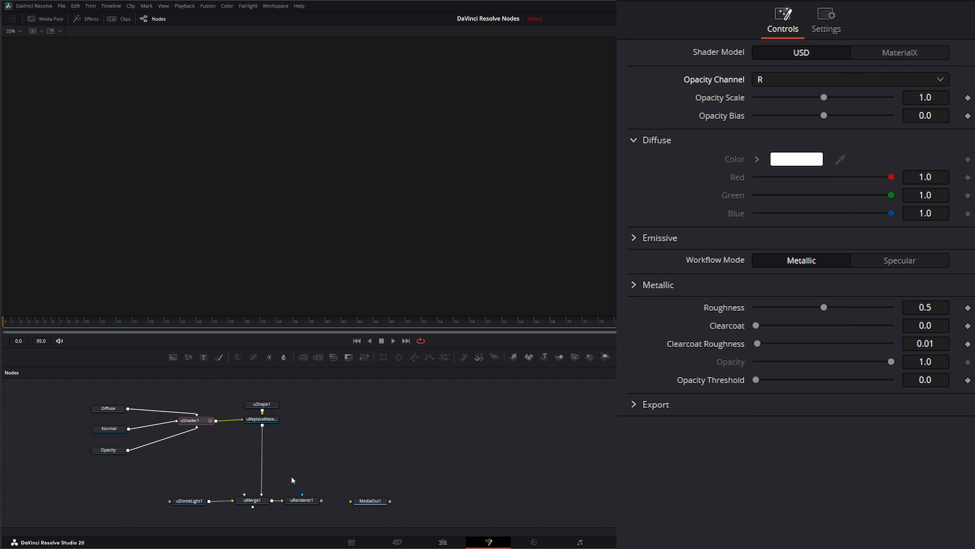
{"action": "key", "text": "1"}
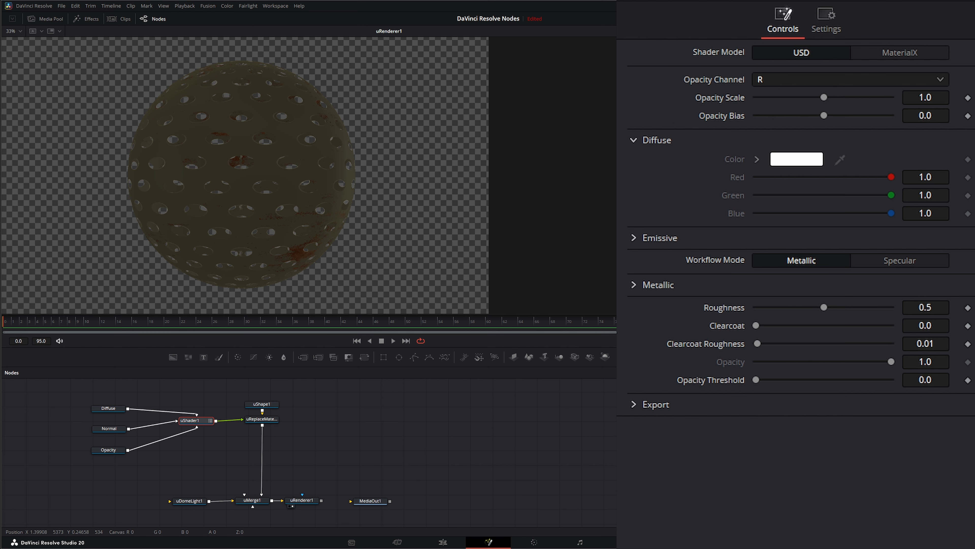
- Try G and B as uShader1's Opacity Channel, and return it to R
{"action": "left_click", "coordinate": [769, 78]}
{"action": "left_click", "coordinate": [783, 116]}
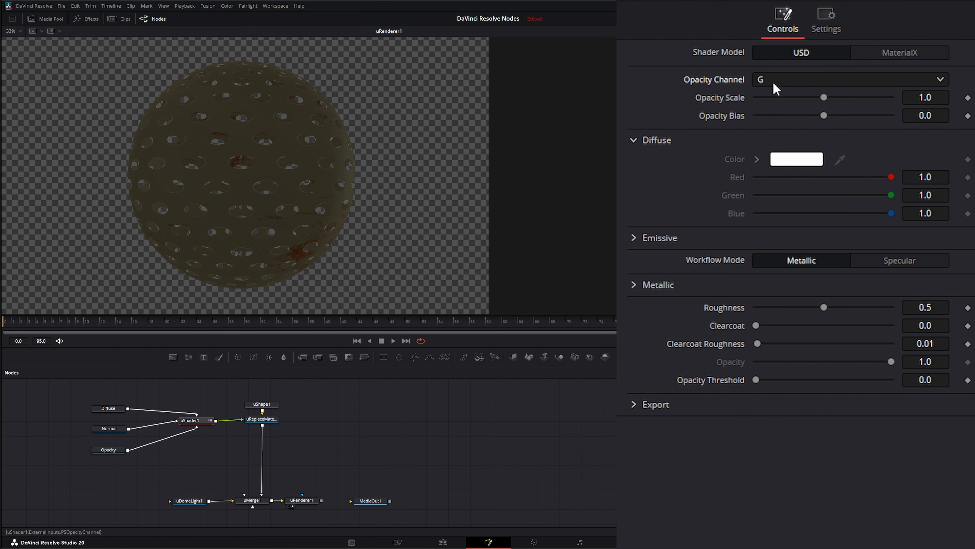
{"action": "left_click", "coordinate": [768, 79]}
{"action": "left_click", "coordinate": [764, 131]}
{"action": "left_click", "coordinate": [788, 81]}
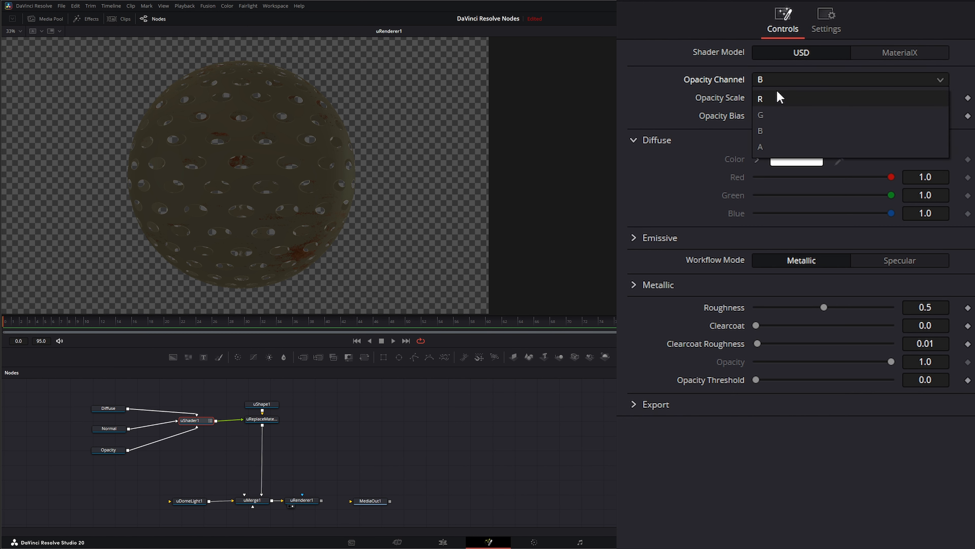
{"action": "left_click", "coordinate": [768, 97]}
- Try small changes to uShader1's Opacity Scale and Opacity Bias, restoring each to its default
{"action": "left_click_drag", "start_coordinate": [823, 97], "coordinate": [833, 104]}
{"action": "double_click", "coordinate": [730, 98]}
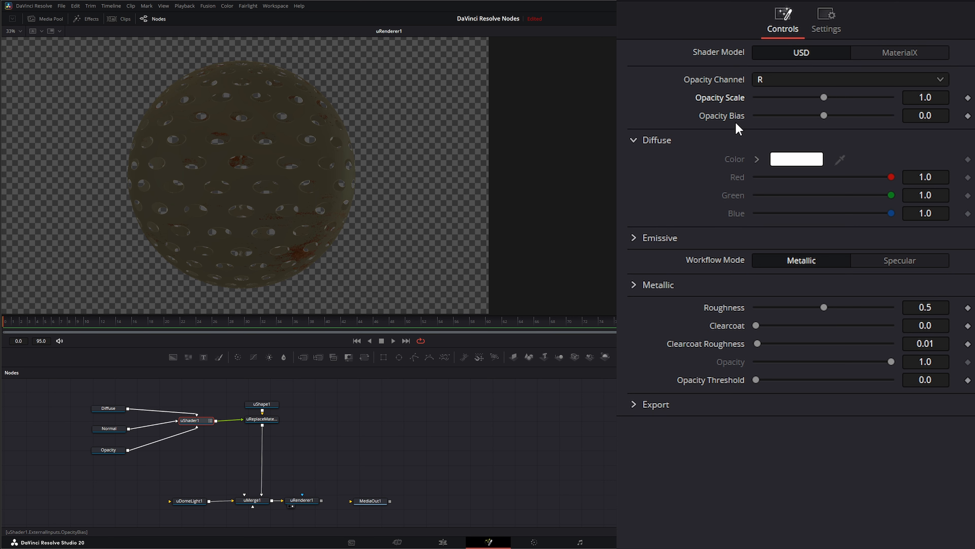
{"action": "mouse_move", "coordinate": [824, 114]}
{"action": "left_mouse_down"}
{"action": "mouse_move", "coordinate": [847, 115]}
{"action": "mouse_move", "coordinate": [808, 120]}
{"action": "mouse_move", "coordinate": [848, 119]}
{"action": "mouse_move", "coordinate": [828, 119]}
{"action": "left_mouse_up"}
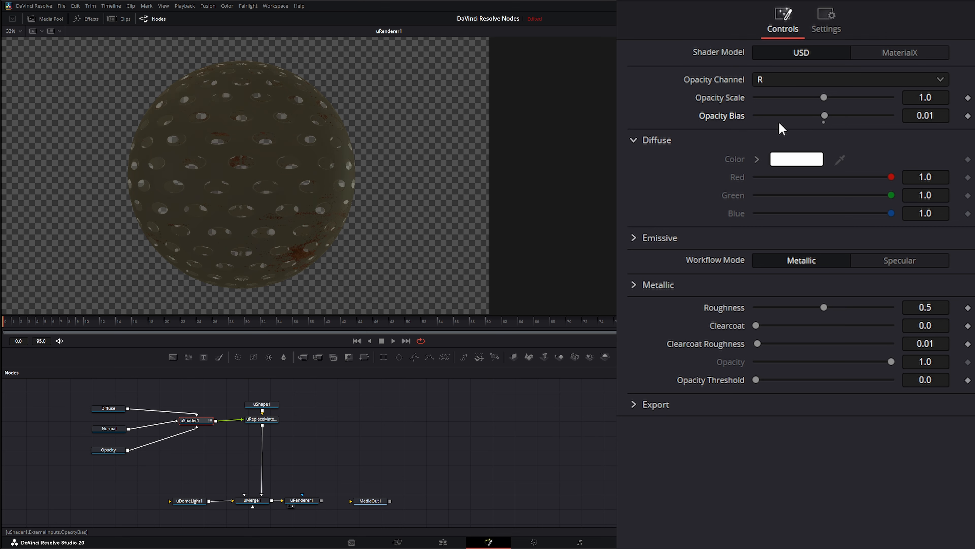
- Add a uTexture node below the Opacity node and load the Perforated_Metal_roughness image into it
{"action": "key", "text": "shift+space"}
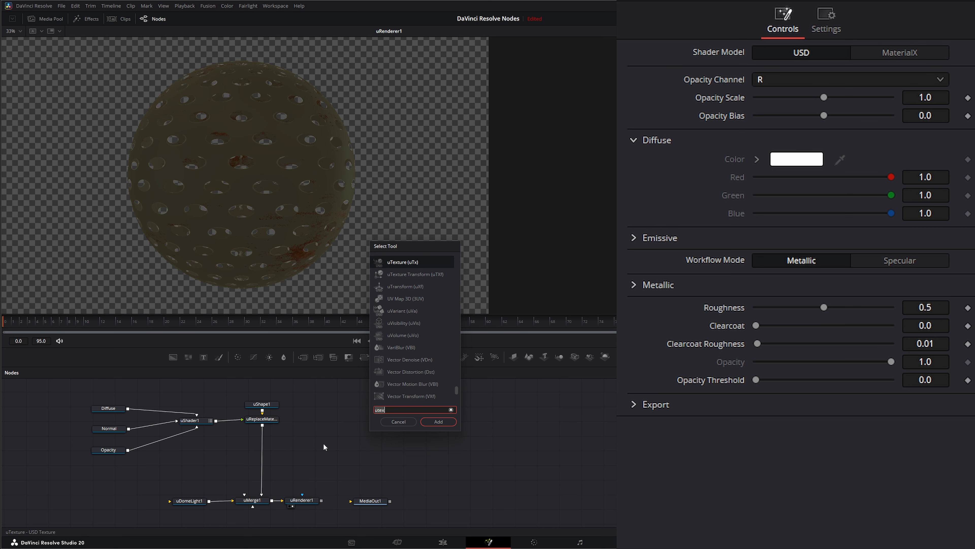
{"action": "key", "text": "Return"}
{"action": "left_click_drag", "start_coordinate": [324, 446], "coordinate": [115, 475]}
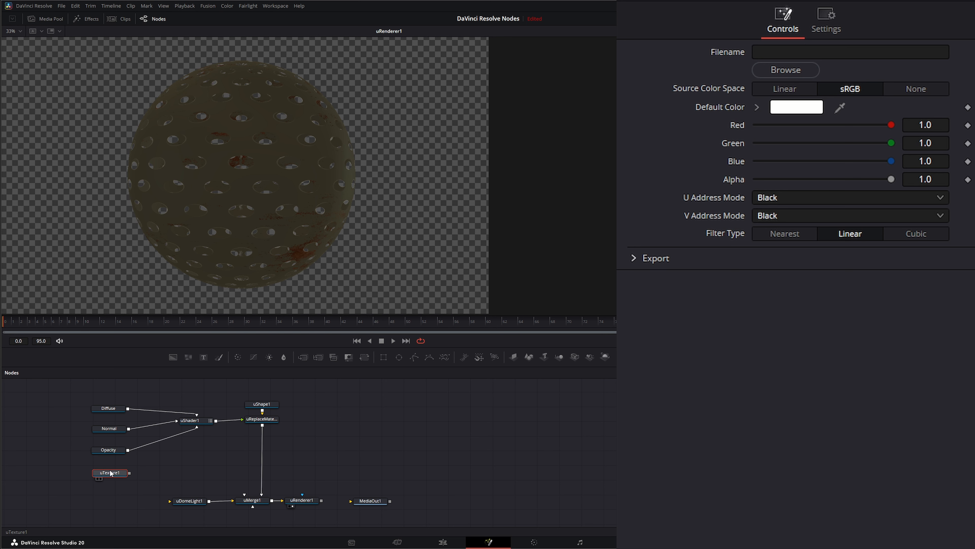
{"action": "left_click", "coordinate": [794, 68]}
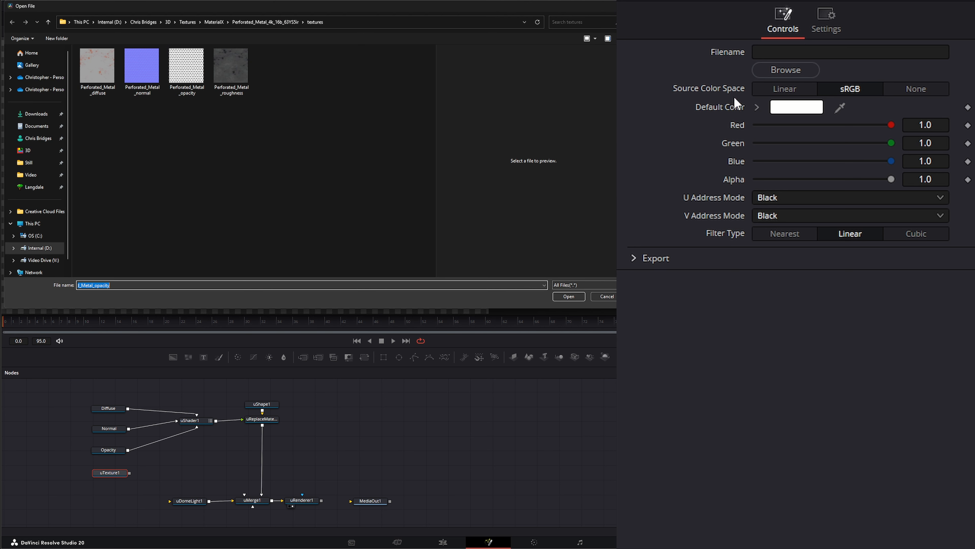
{"action": "double_click", "coordinate": [236, 71]}
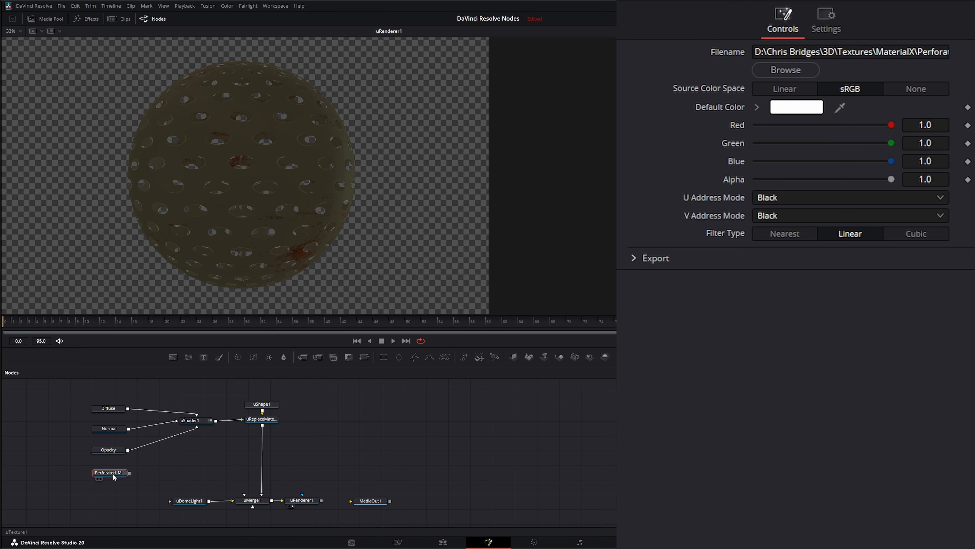
- Rename the roughness map's texture node as Metal_Roughness and align it below the Opacity node
{"action": "key", "text": "F2"}
{"action": "type", "text": "Metal_"}
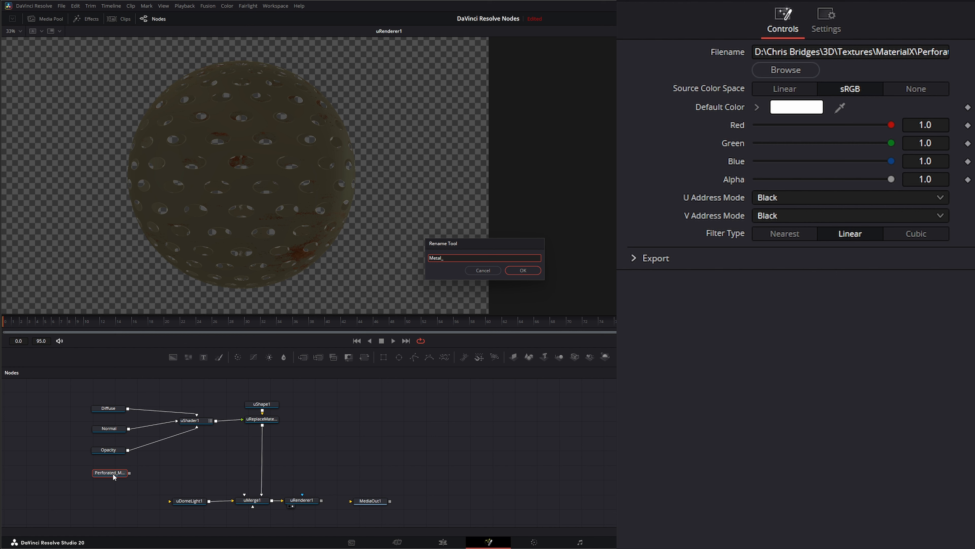
{"action": "type", "text": "Roughness"}
{"action": "key", "text": "Return"}
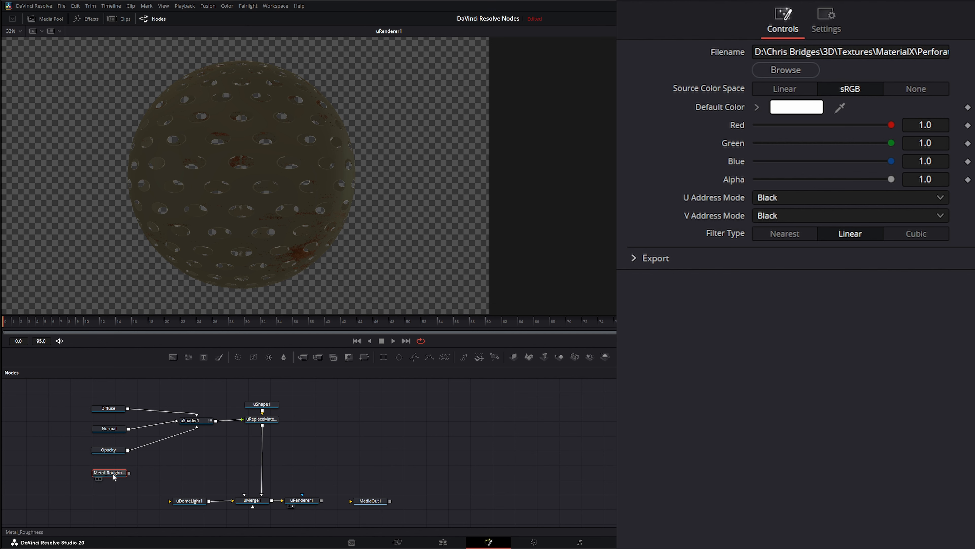
{"action": "left_click_drag", "start_coordinate": [113, 474], "coordinate": [109, 471]}
- Set the Metal_Roughness texture's Source Color Space to Linear and connect it to uShader1's roughness input
{"action": "left_click", "coordinate": [791, 94]}
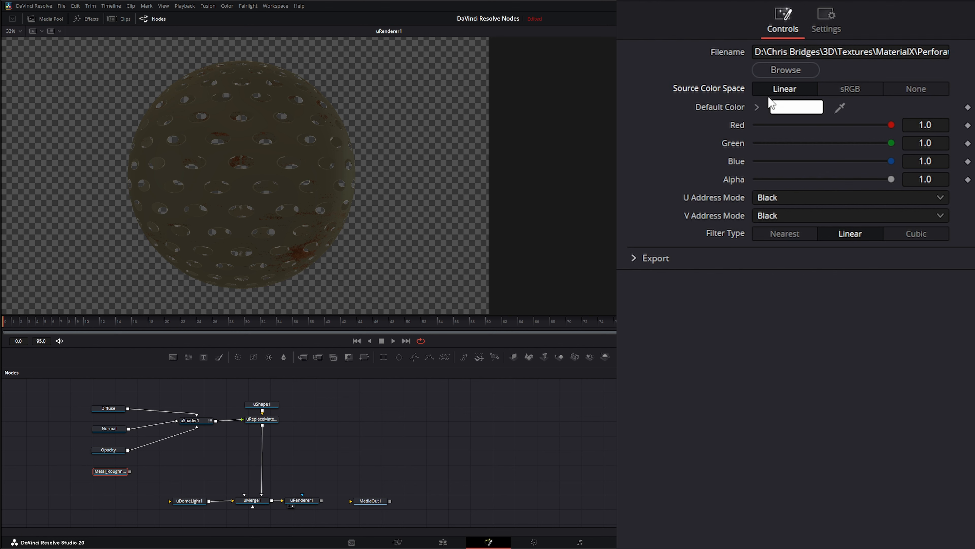
{"action": "left_click", "coordinate": [855, 88]}
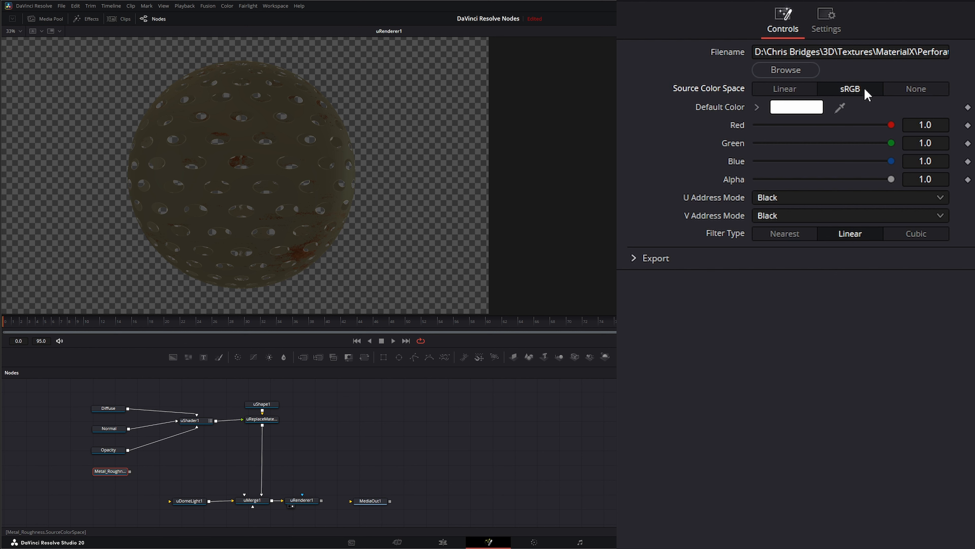
{"action": "left_click", "coordinate": [787, 93]}
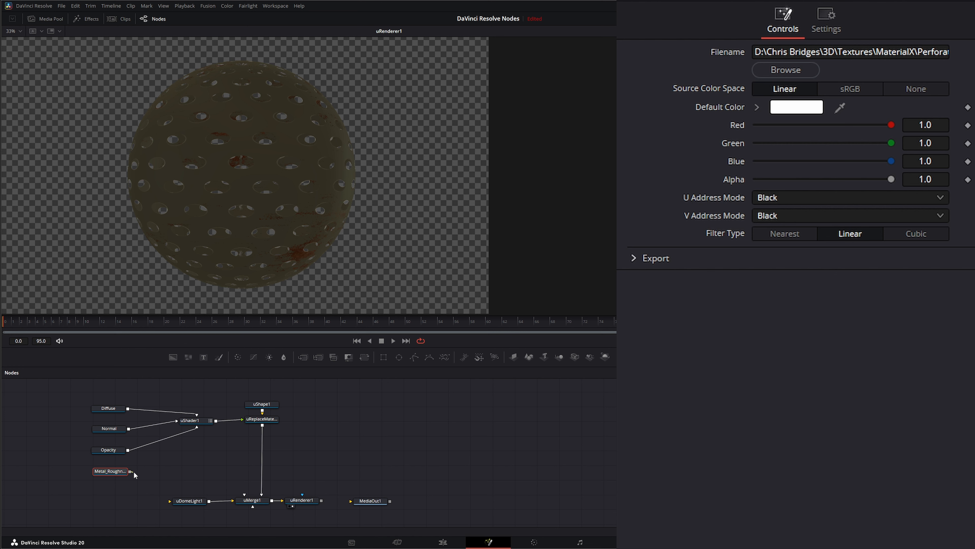
{"action": "left_click_drag", "start_coordinate": [130, 472], "coordinate": [192, 422]}
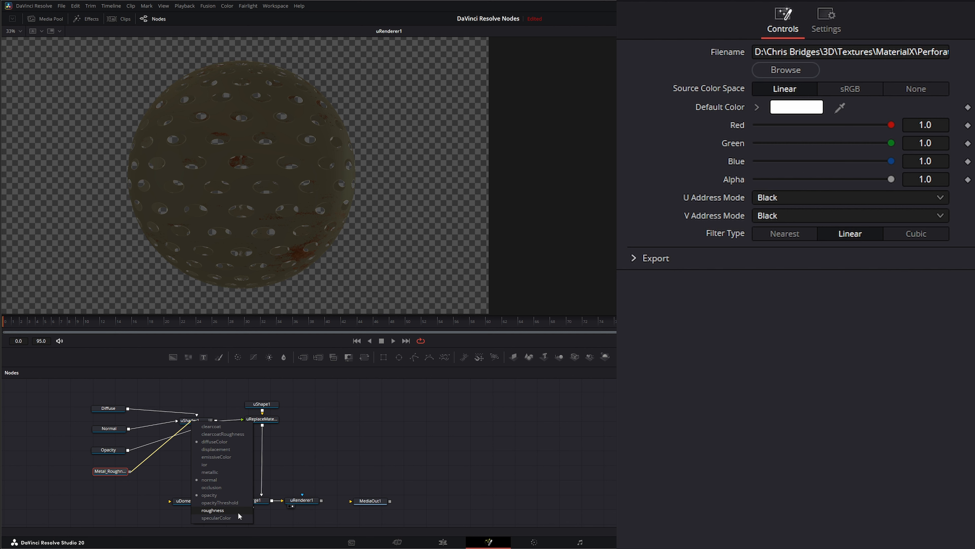
{"action": "left_click", "coordinate": [216, 509]}
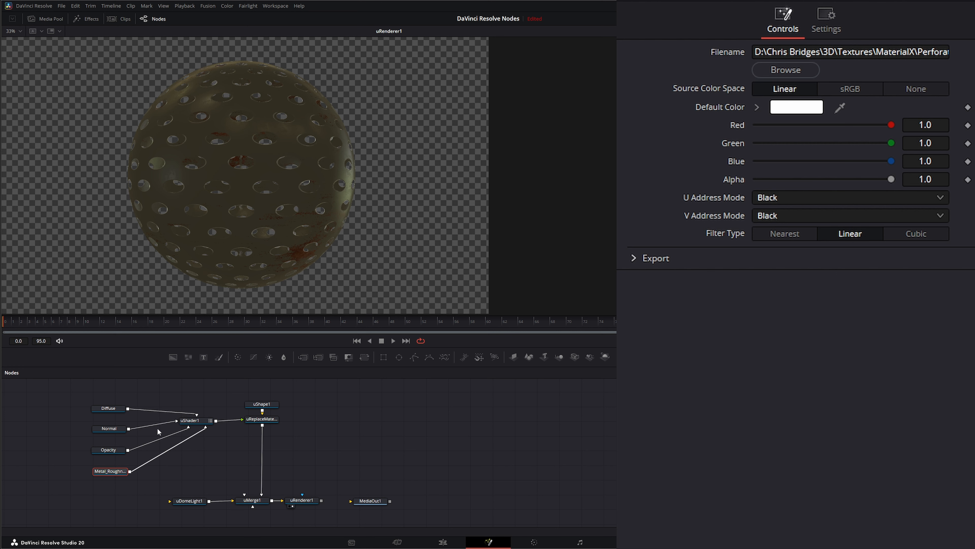
- Keep uShader1's Roughness Channel on R and set its Roughness Bias to -0.12
{"action": "left_click", "coordinate": [192, 419]}
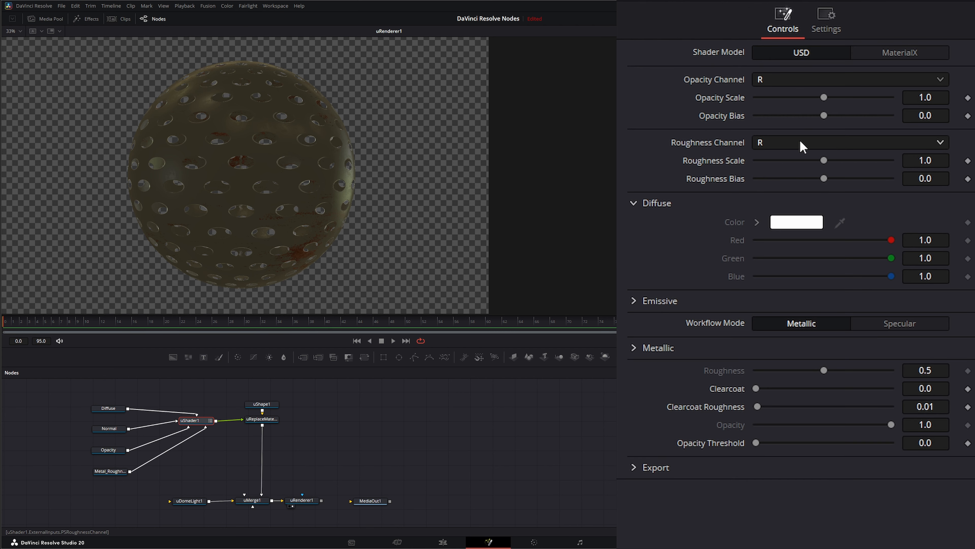
{"action": "left_click", "coordinate": [785, 142]}
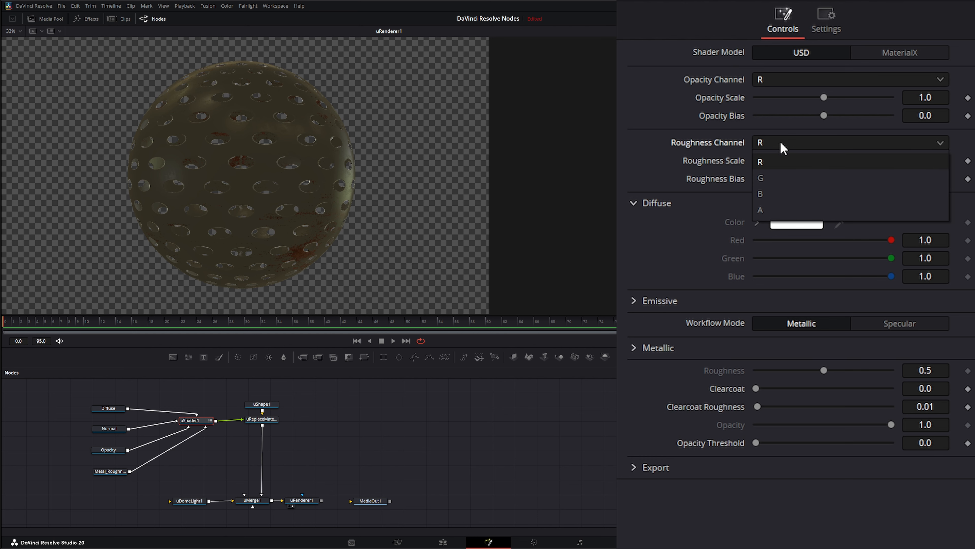
{"action": "left_click", "coordinate": [688, 143]}
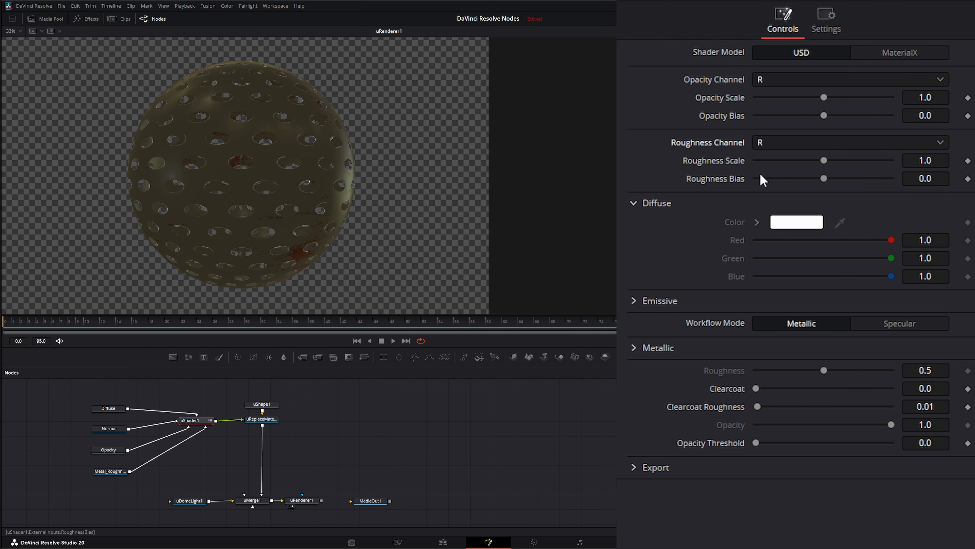
{"action": "mouse_move", "coordinate": [823, 159]}
{"action": "left_mouse_down"}
{"action": "mouse_move", "coordinate": [864, 159]}
{"action": "mouse_move", "coordinate": [814, 162]}
{"action": "mouse_move", "coordinate": [833, 159]}
{"action": "mouse_move", "coordinate": [820, 158]}
{"action": "mouse_move", "coordinate": [843, 177]}
{"action": "mouse_move", "coordinate": [811, 181]}
{"action": "mouse_move", "coordinate": [829, 182]}
{"action": "left_mouse_up"}
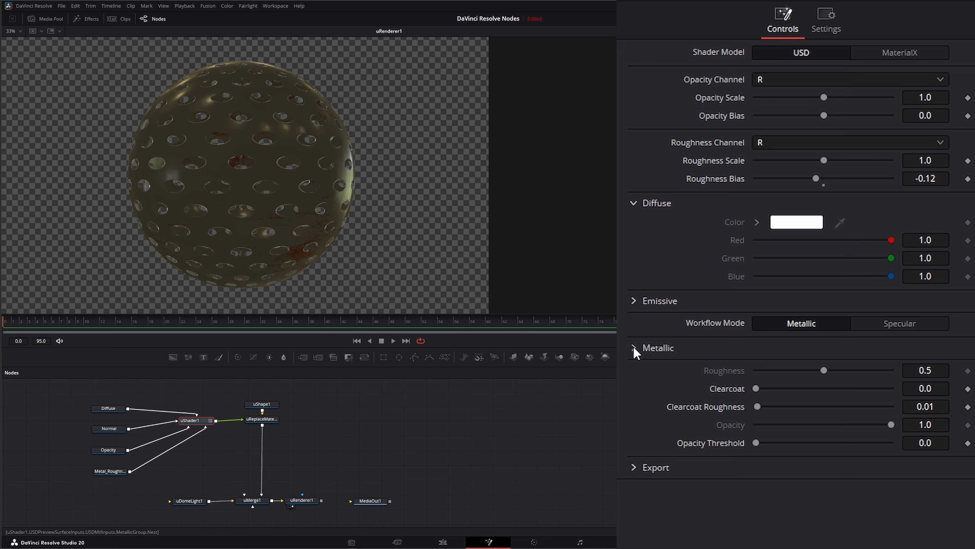
- Set uShader1's Metallic value to 0.69
{"action": "left_click", "coordinate": [634, 347]}
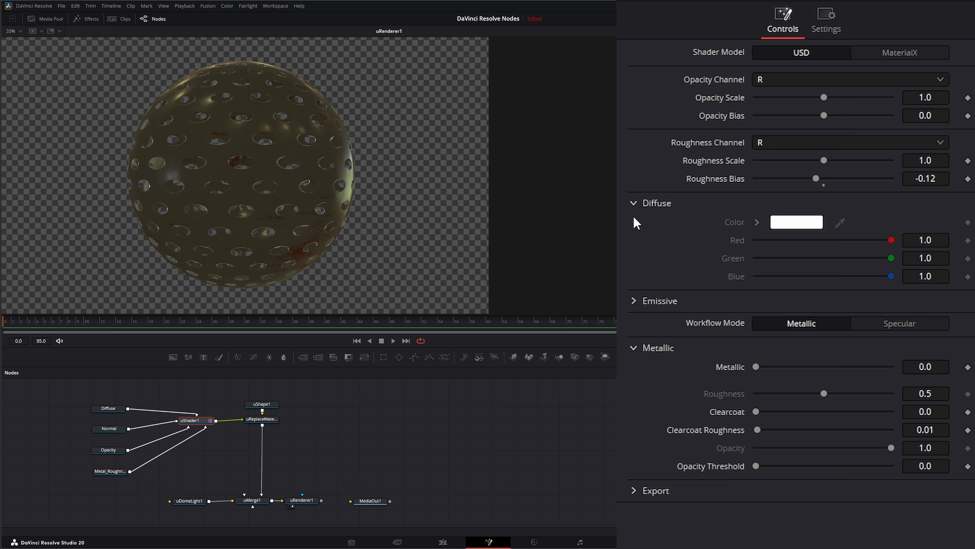
{"action": "left_click", "coordinate": [633, 202]}
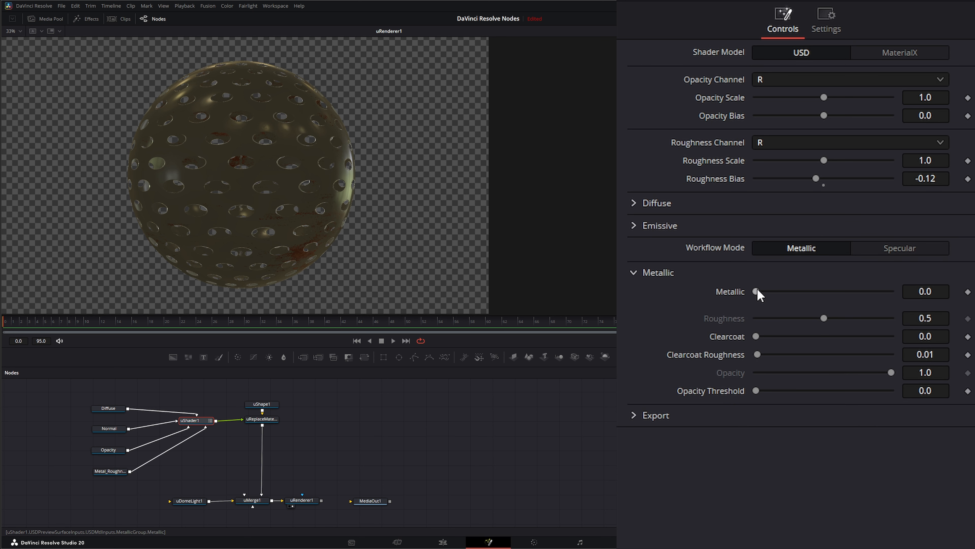
{"action": "mouse_move", "coordinate": [756, 291]}
{"action": "left_mouse_down"}
{"action": "mouse_move", "coordinate": [861, 291]}
{"action": "mouse_move", "coordinate": [824, 291]}
{"action": "mouse_move", "coordinate": [849, 292]}
{"action": "left_mouse_up"}
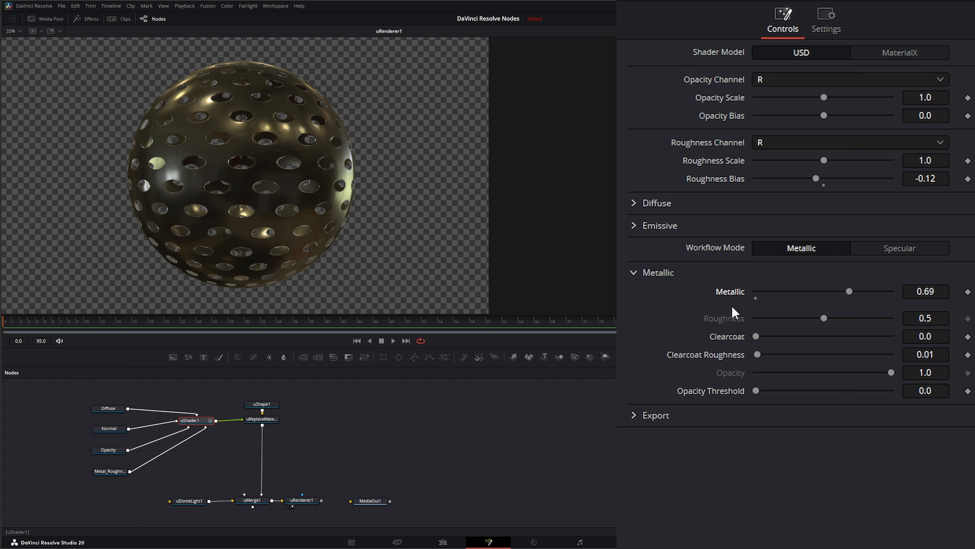
- Try the Specular Workflow Mode on uShader1 and switch back to Metallic
{"action": "left_click", "coordinate": [900, 248]}
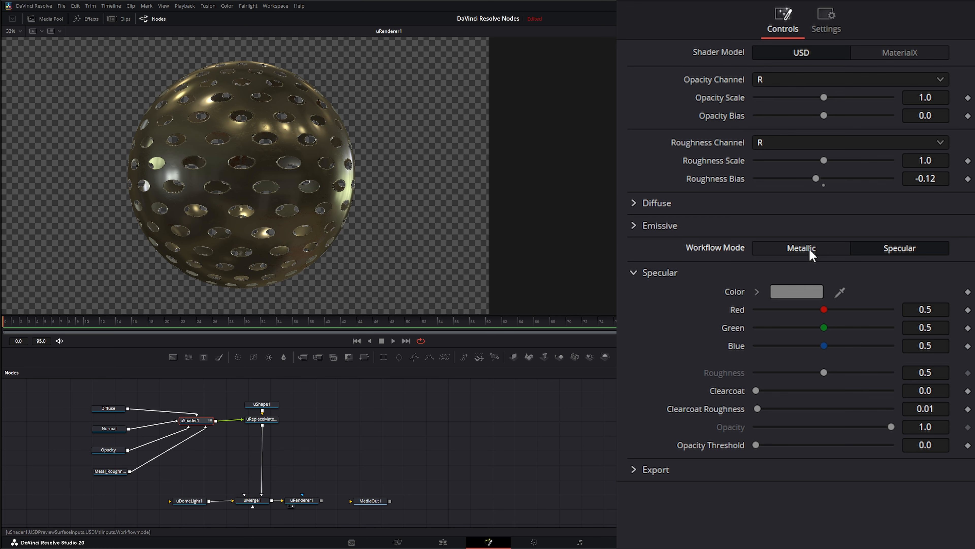
{"action": "left_click", "coordinate": [774, 247]}
- Set uShader1's Clearcoat to 0.091 and Clearcoat Roughness to 0.332, and try a slight increase of the Opacity Threshold
{"action": "left_click_drag", "start_coordinate": [759, 337], "coordinate": [802, 353]}
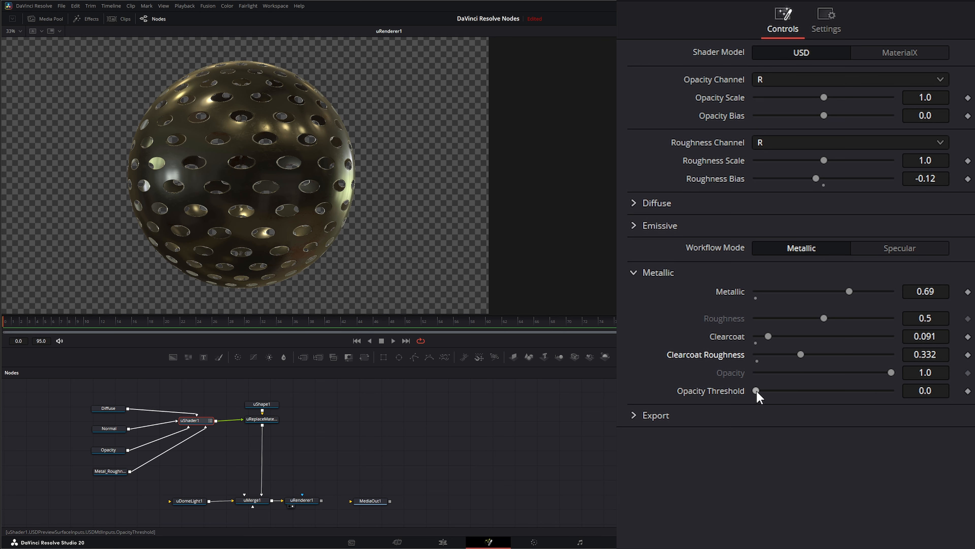
{"action": "mouse_move", "coordinate": [756, 390]}
{"action": "left_mouse_down"}
{"action": "mouse_move", "coordinate": [798, 391]}
{"action": "mouse_move", "coordinate": [762, 391]}
{"action": "left_mouse_up"}
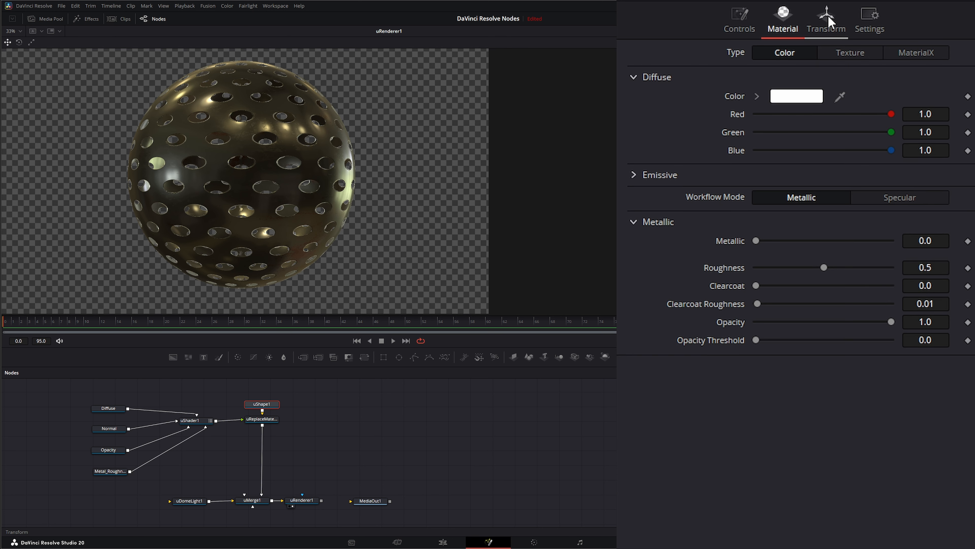
- Rotate uShape1 to a Y rotation of 1.8
{"action": "left_click", "coordinate": [826, 19]}
{"action": "mouse_move", "coordinate": [801, 185]}
{"action": "left_mouse_down"}
{"action": "mouse_move", "coordinate": [820, 181]}
{"action": "mouse_move", "coordinate": [801, 183]}
{"action": "left_mouse_up"}
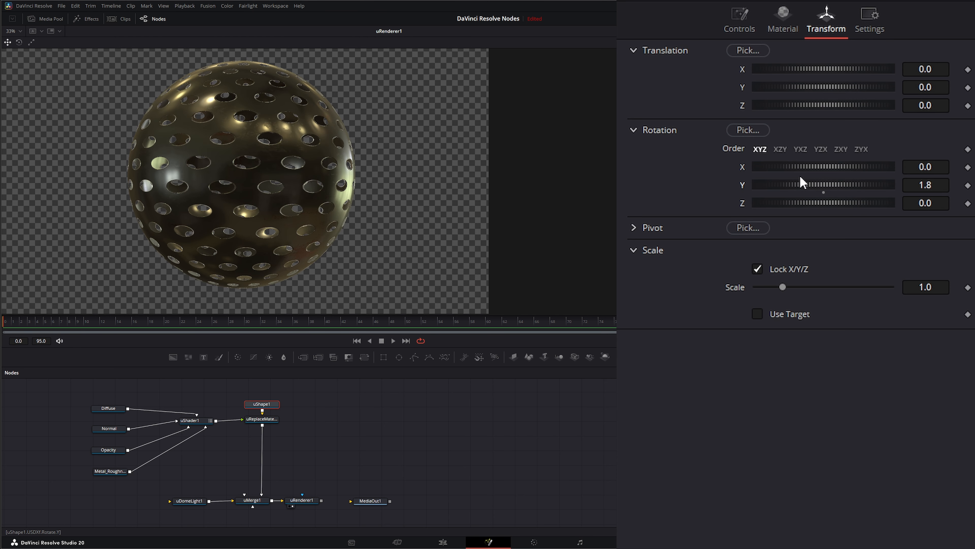
- Disconnect the Diffuse, Normal, Opacity and Metal_Roughness textures from uShader1 and save the project
{"action": "left_click", "coordinate": [194, 420]}
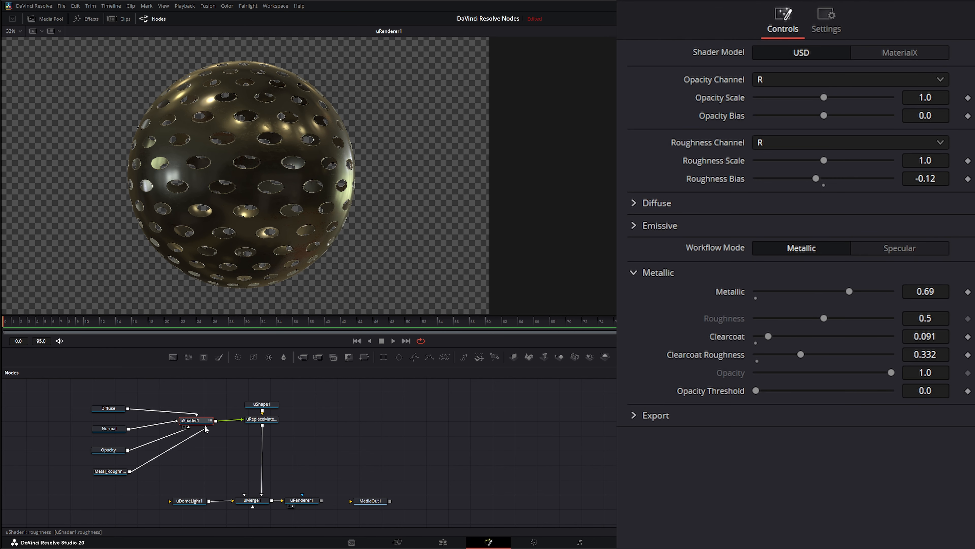
{"action": "left_click_drag", "start_coordinate": [205, 429], "coordinate": [157, 427]}
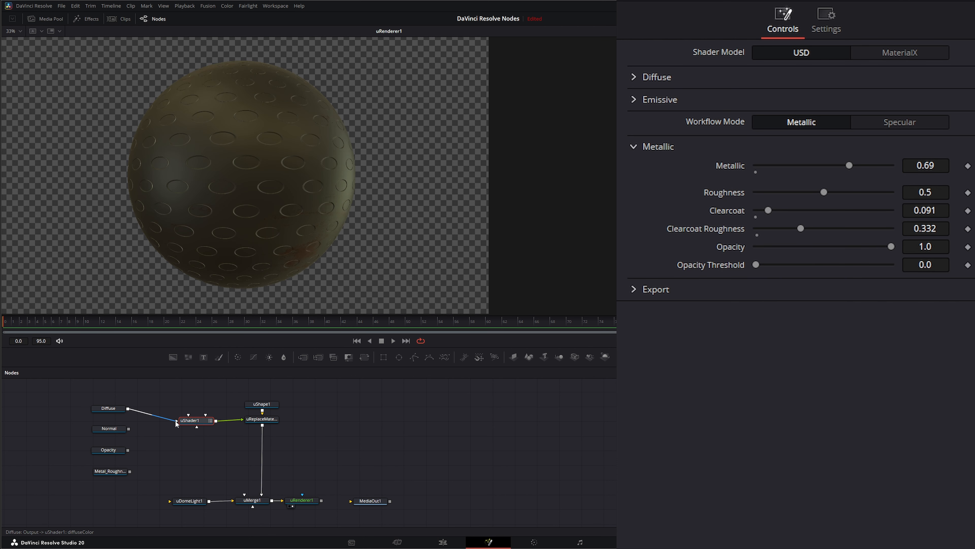
{"action": "left_click", "coordinate": [162, 417]}
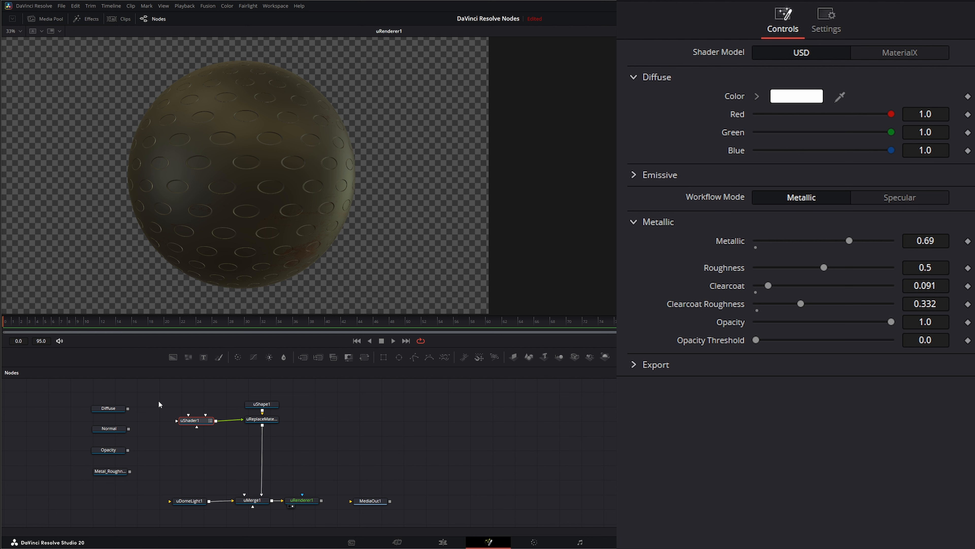
{"action": "left_click", "coordinate": [62, 6]}
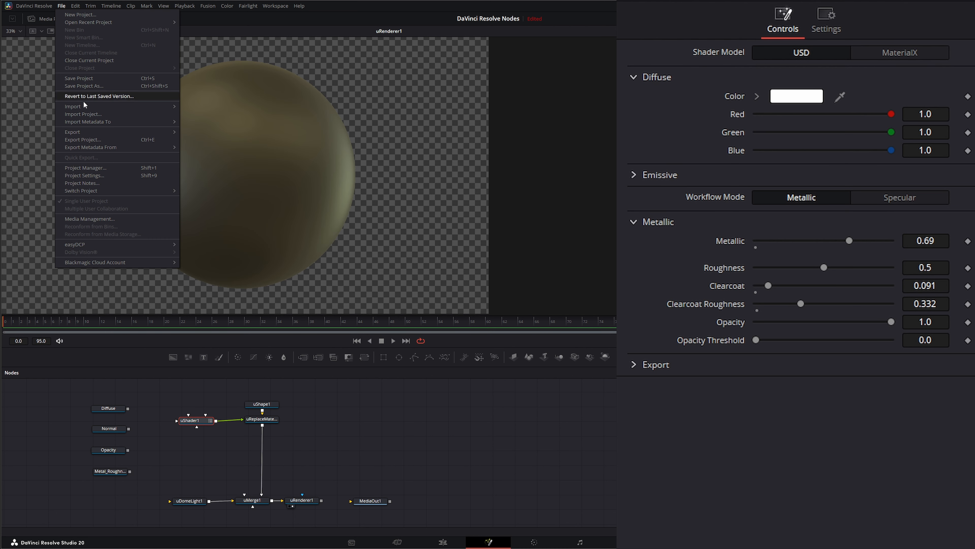
{"action": "left_click", "coordinate": [97, 81]}
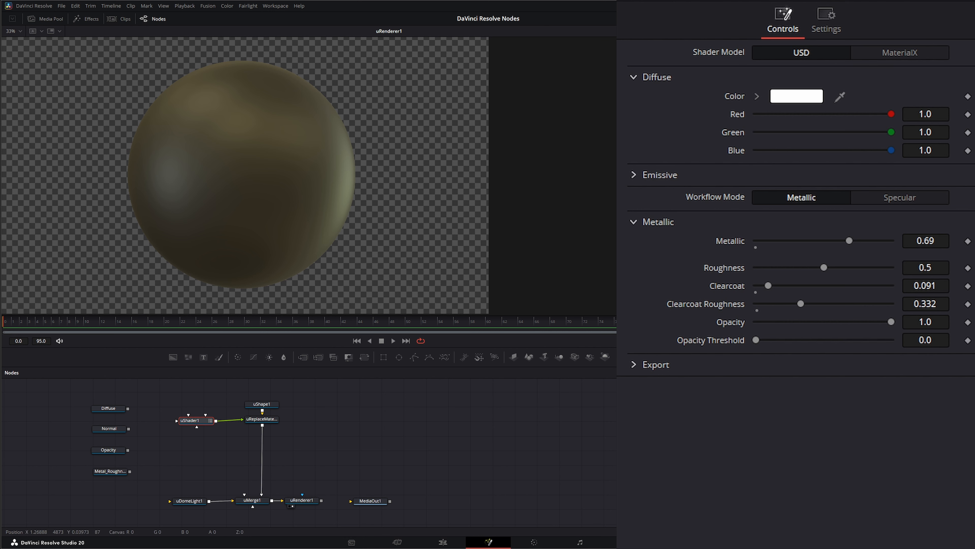
- Compare the USD and MaterialX shader models on uShader1 and leave it on MaterialX
{"action": "left_click", "coordinate": [907, 54]}
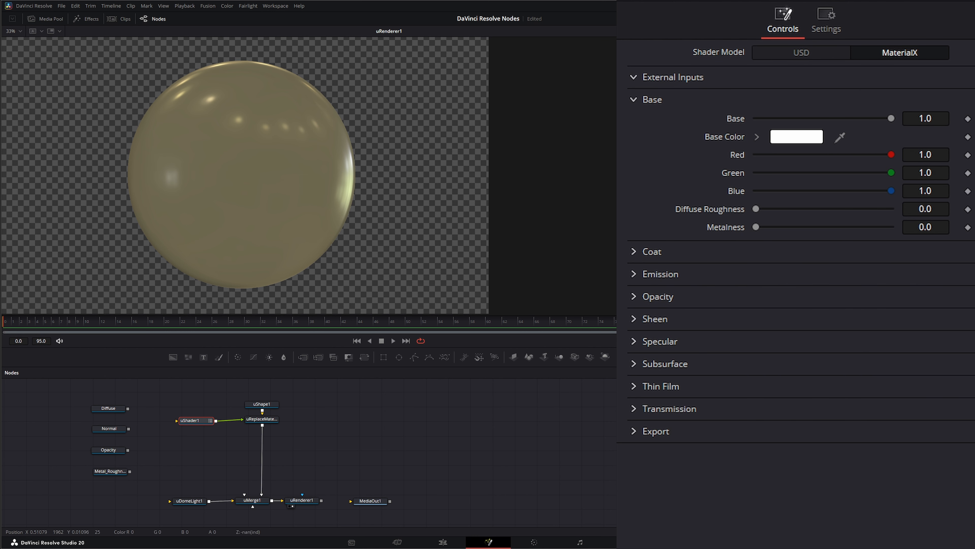
{"action": "left_click", "coordinate": [801, 52]}
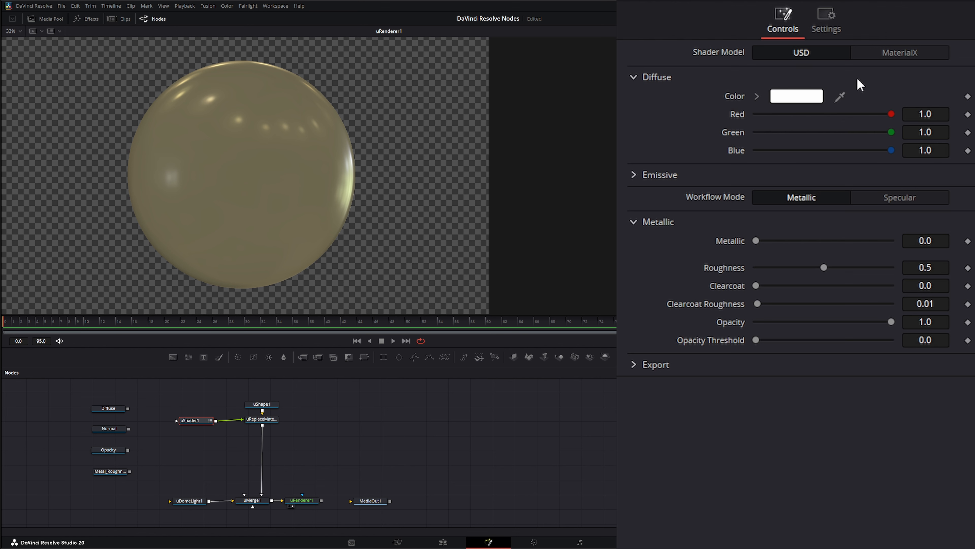
{"action": "left_click", "coordinate": [911, 51]}
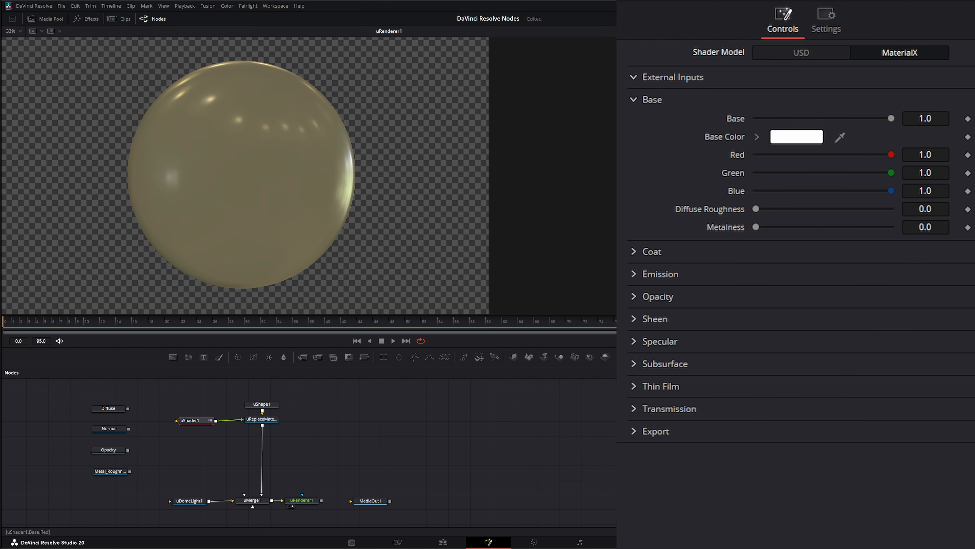
- Connect the Diffuse texture to uShader1's base_color input and keep the Base Color Channel on RGB
{"action": "left_click_drag", "start_coordinate": [128, 408], "coordinate": [195, 420]}
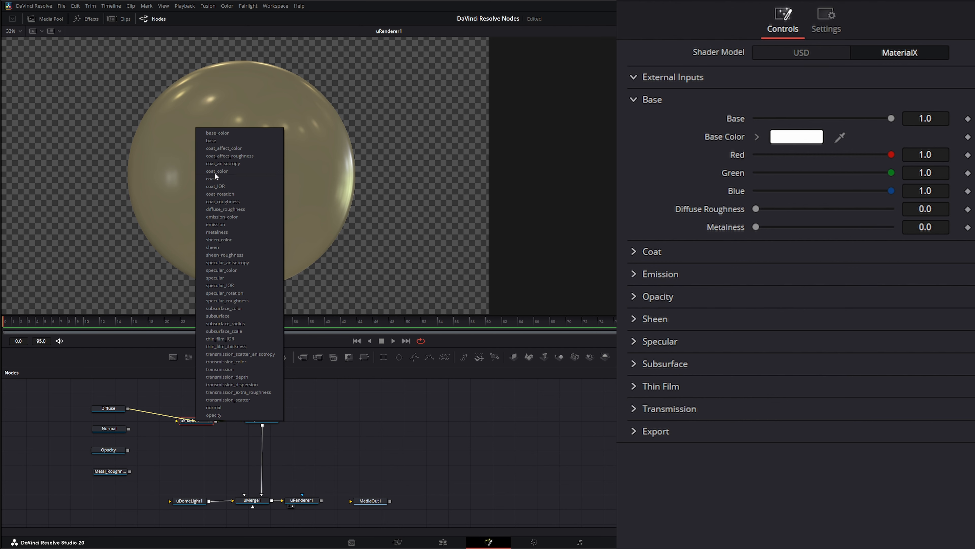
{"action": "left_click", "coordinate": [224, 132]}
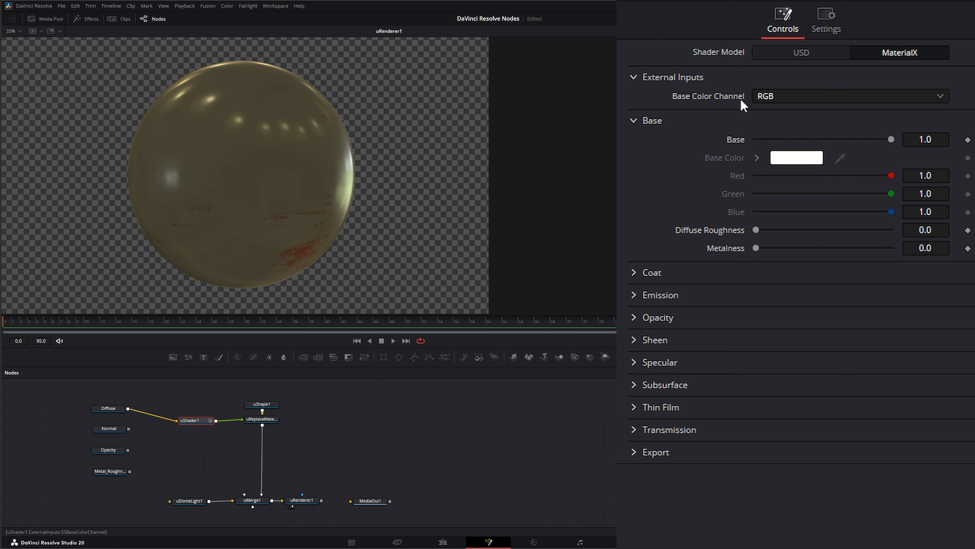
{"action": "left_click", "coordinate": [792, 98]}
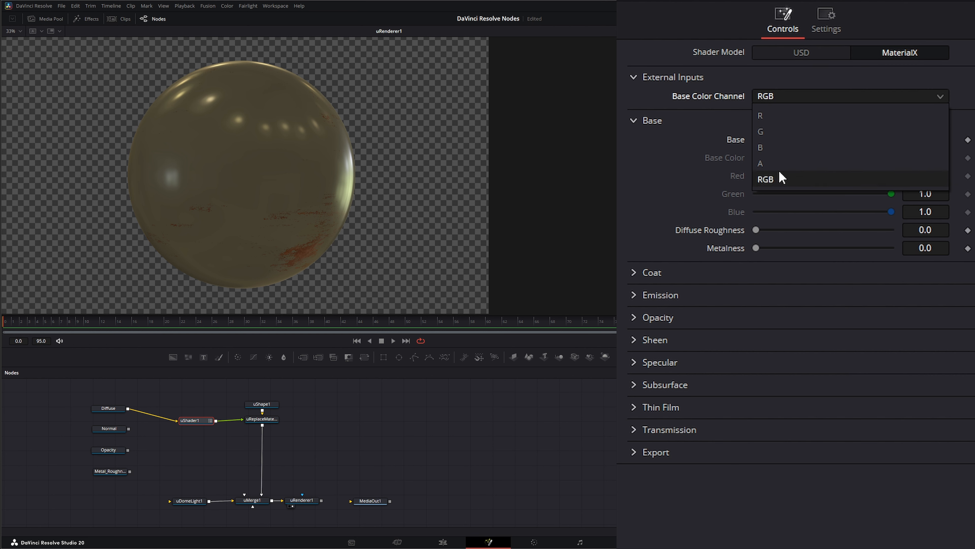
{"action": "left_click", "coordinate": [659, 84]}
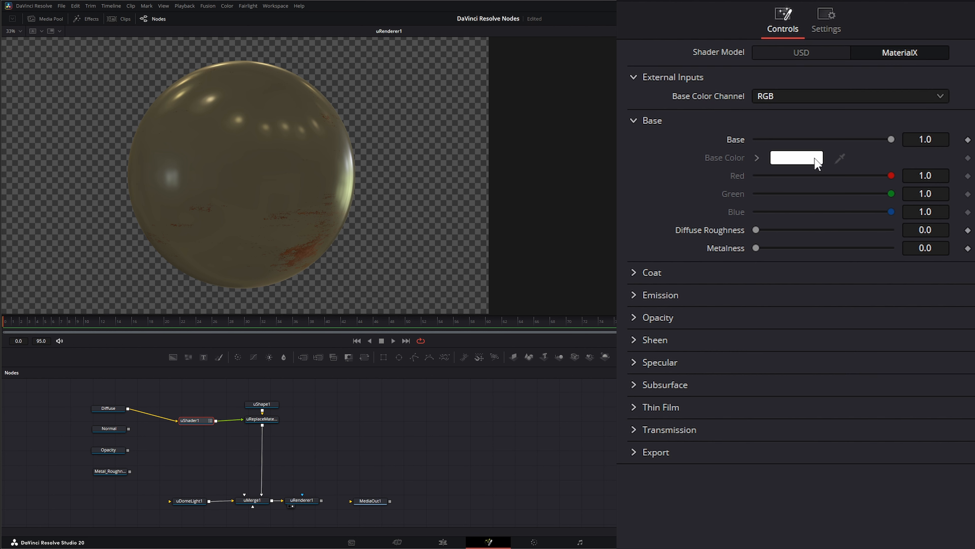
- Review uShader1's Base, Diffuse Roughness and Metalness settings and collapse the Base section
{"action": "mouse_move", "coordinate": [892, 139]}
{"action": "left_mouse_down"}
{"action": "mouse_move", "coordinate": [857, 140]}
{"action": "mouse_move", "coordinate": [892, 140]}
{"action": "left_mouse_up"}
{"action": "left_click_drag", "start_coordinate": [757, 230], "coordinate": [675, 226]}
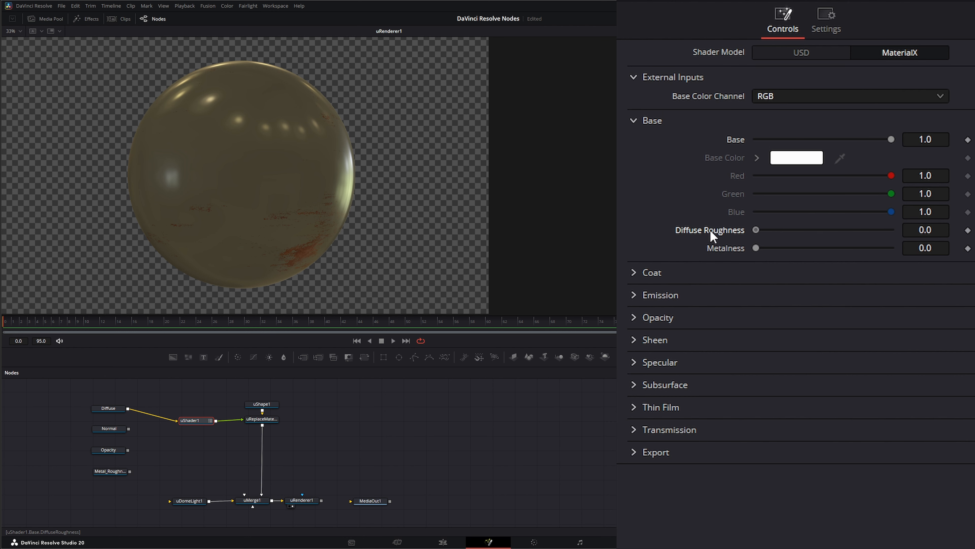
{"action": "left_click_drag", "start_coordinate": [756, 248], "coordinate": [773, 268]}
{"action": "left_click", "coordinate": [634, 121]}
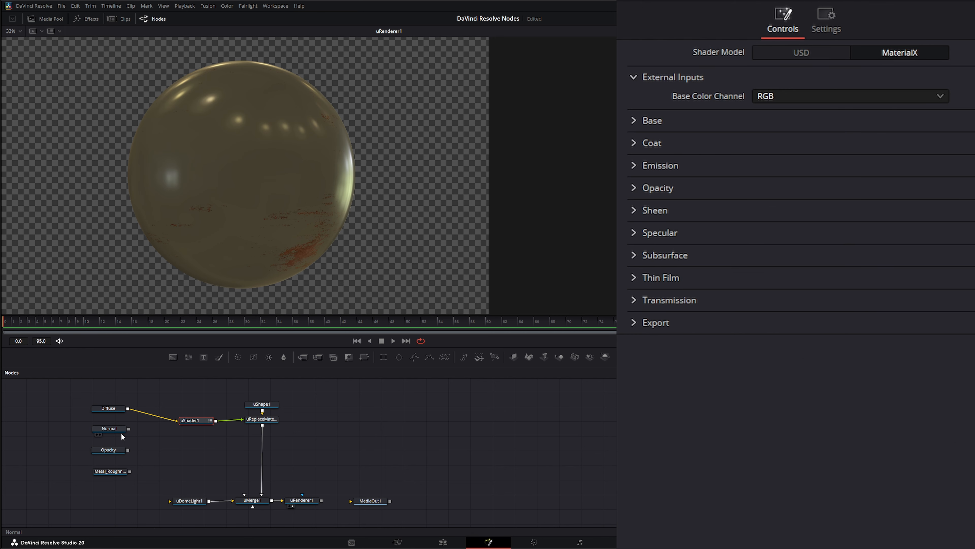
- Connect the Normal texture to uShader1's normal input, keep its channel on RGB and check the texture's source color space
{"action": "left_click_drag", "start_coordinate": [128, 428], "coordinate": [197, 420]}
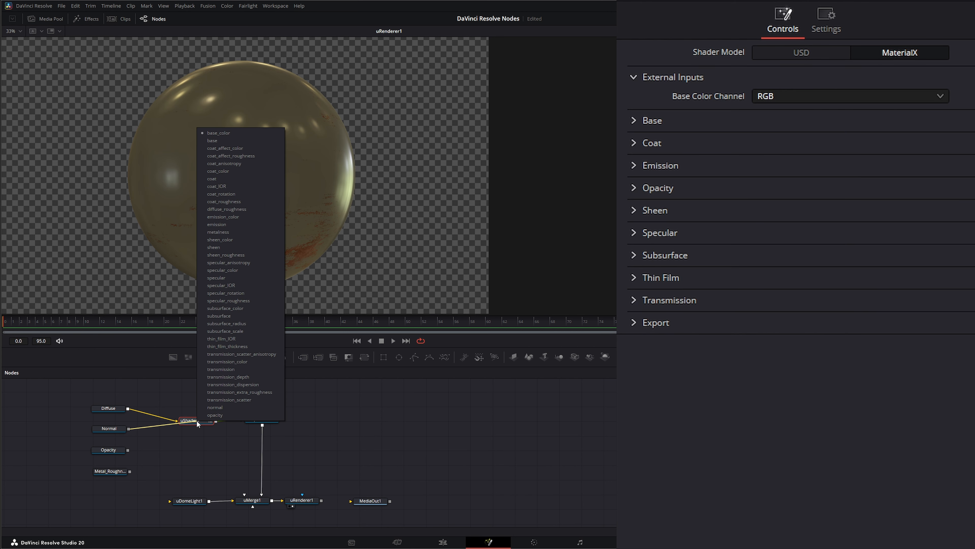
{"action": "left_click", "coordinate": [219, 407]}
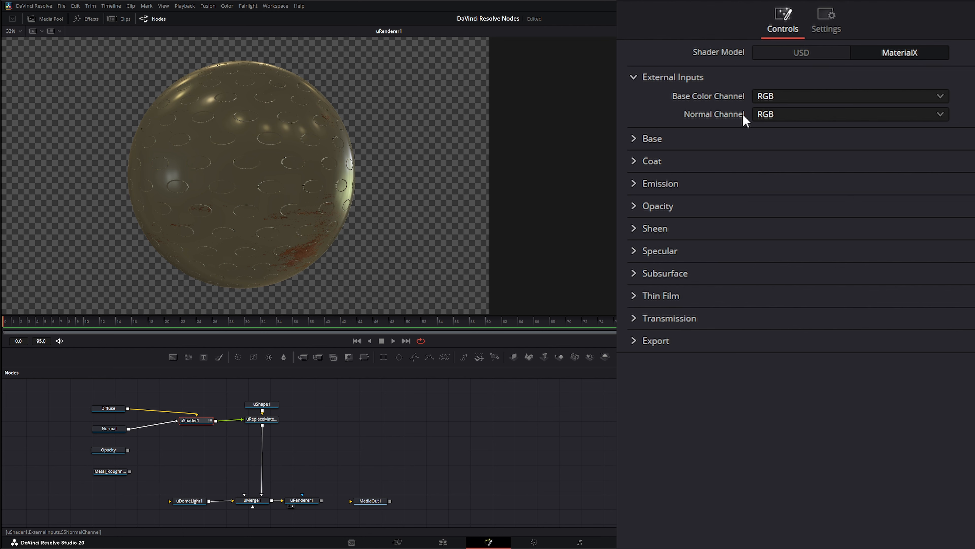
{"action": "left_click", "coordinate": [774, 115]}
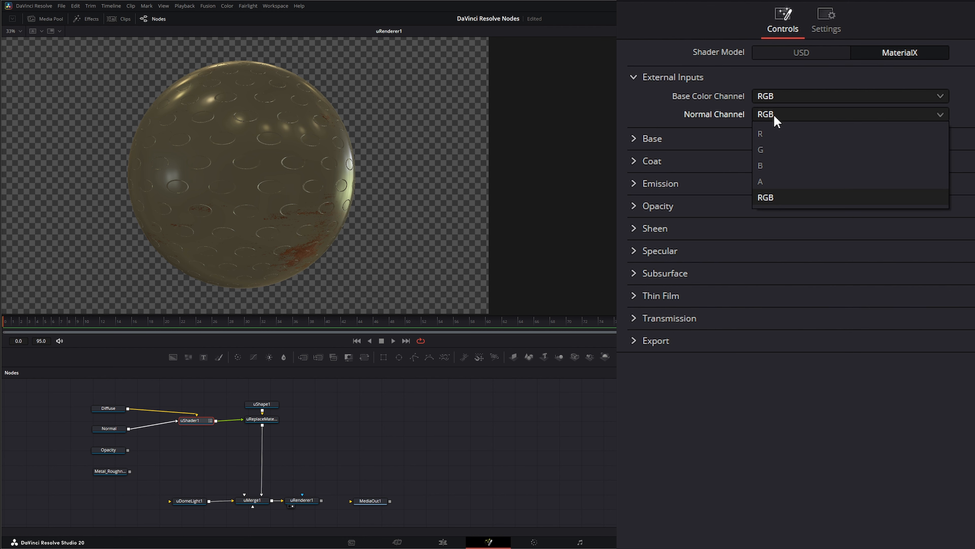
{"action": "left_click", "coordinate": [783, 197]}
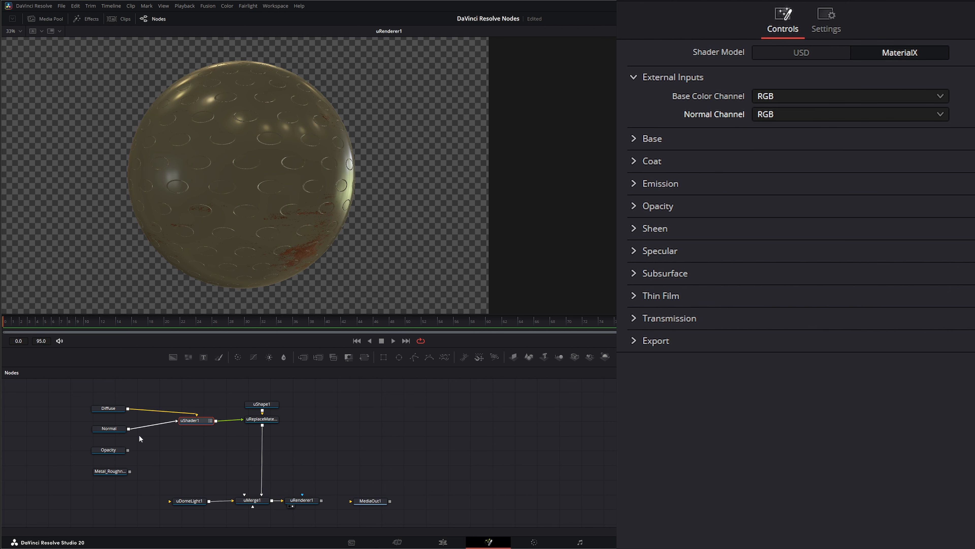
{"action": "left_click", "coordinate": [109, 429]}
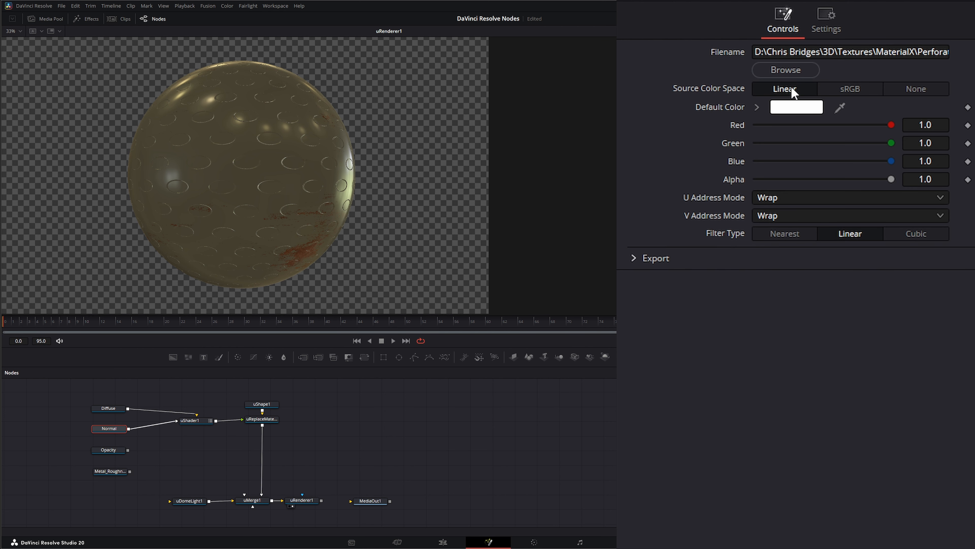
{"action": "left_click", "coordinate": [194, 420]}
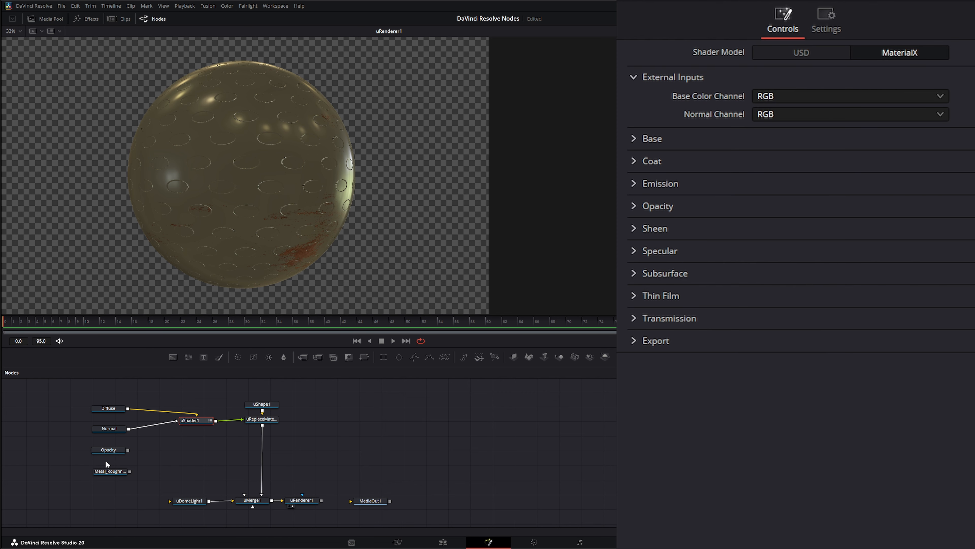
- Connect the Opacity texture to uShader1's opacity input and set the Opacity Channel to RGB
{"action": "left_click", "coordinate": [108, 450]}
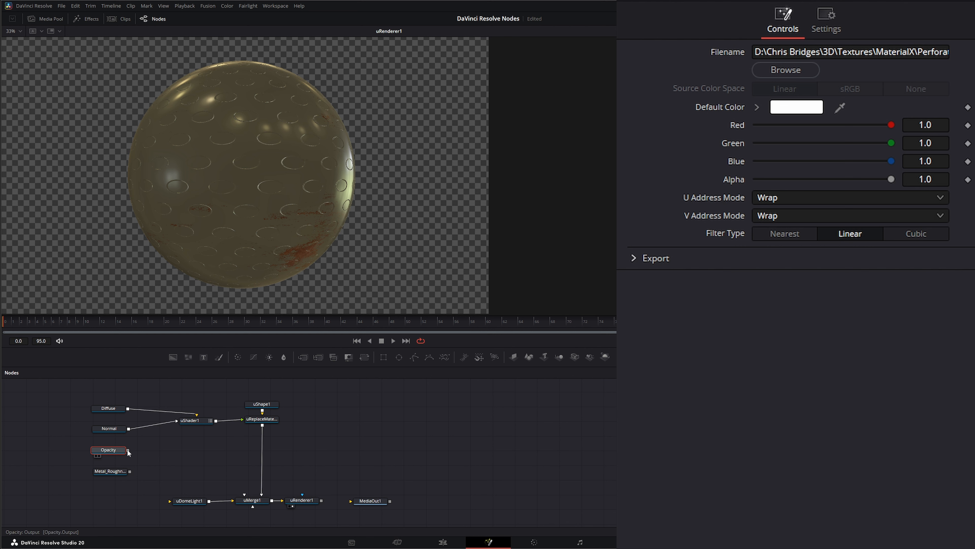
{"action": "left_click_drag", "start_coordinate": [127, 449], "coordinate": [193, 419]}
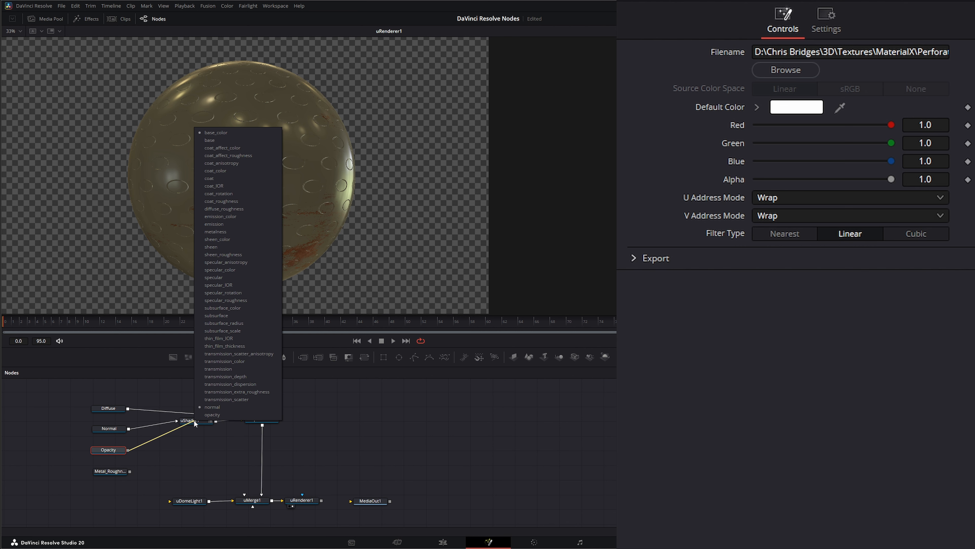
{"action": "left_click", "coordinate": [212, 414]}
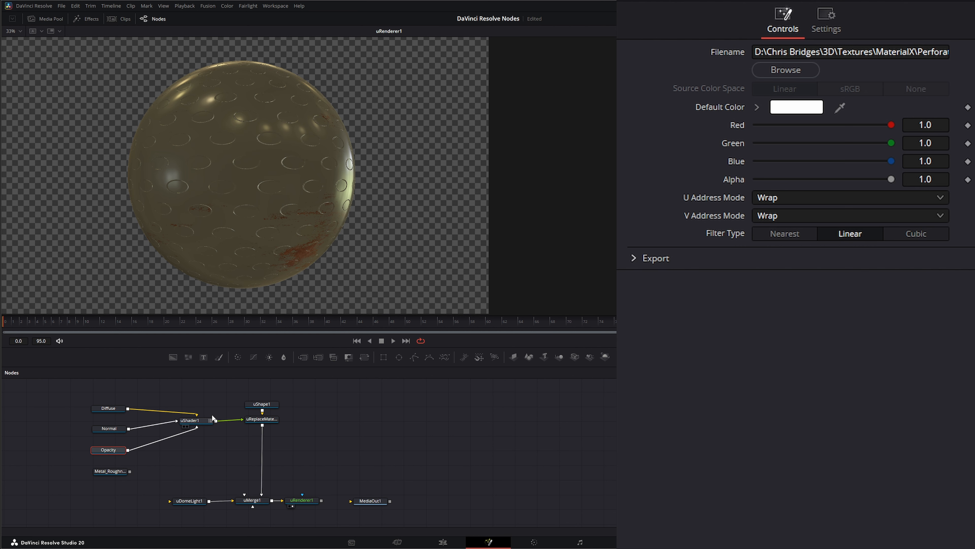
{"action": "left_click", "coordinate": [199, 419]}
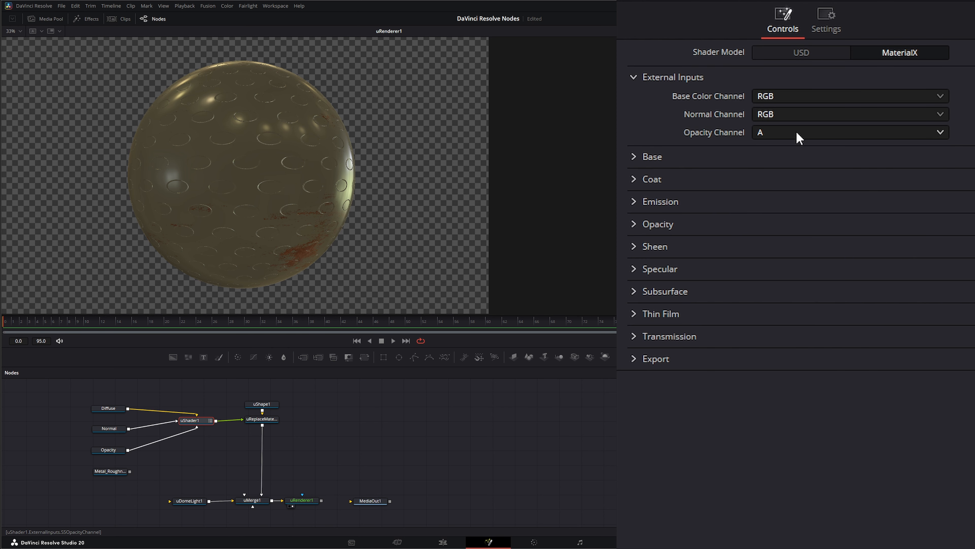
{"action": "left_click", "coordinate": [772, 136]}
{"action": "left_click", "coordinate": [776, 218]}
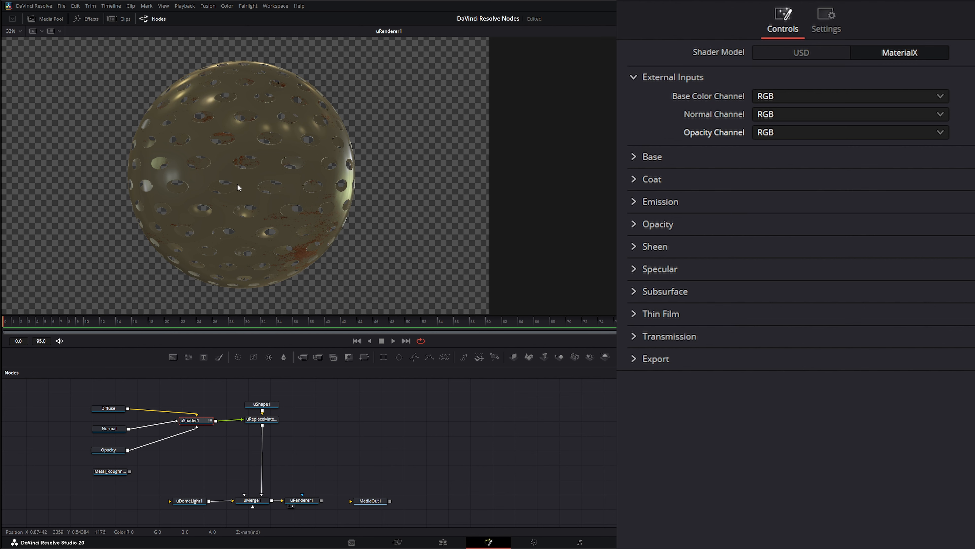
- Try A as uShader1's Opacity Channel, nudge the uShape1 node, and return the channel to RGB
{"action": "left_click", "coordinate": [777, 134]}
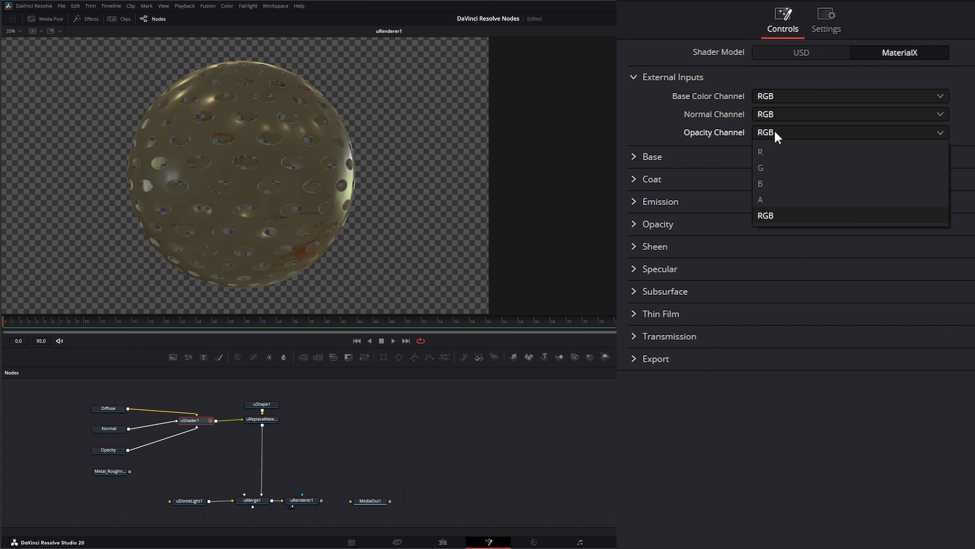
{"action": "left_click", "coordinate": [775, 203]}
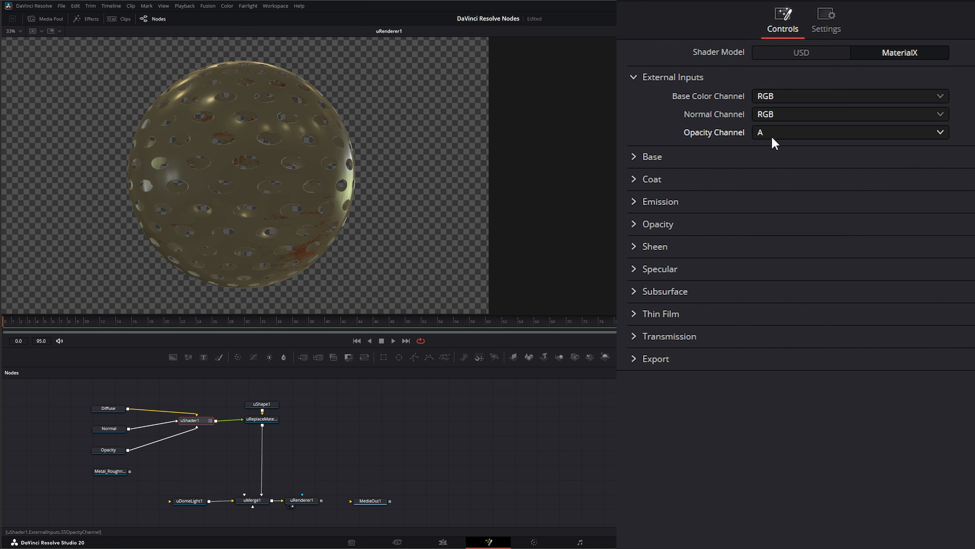
{"action": "left_click_drag", "start_coordinate": [262, 405], "coordinate": [262, 398]}
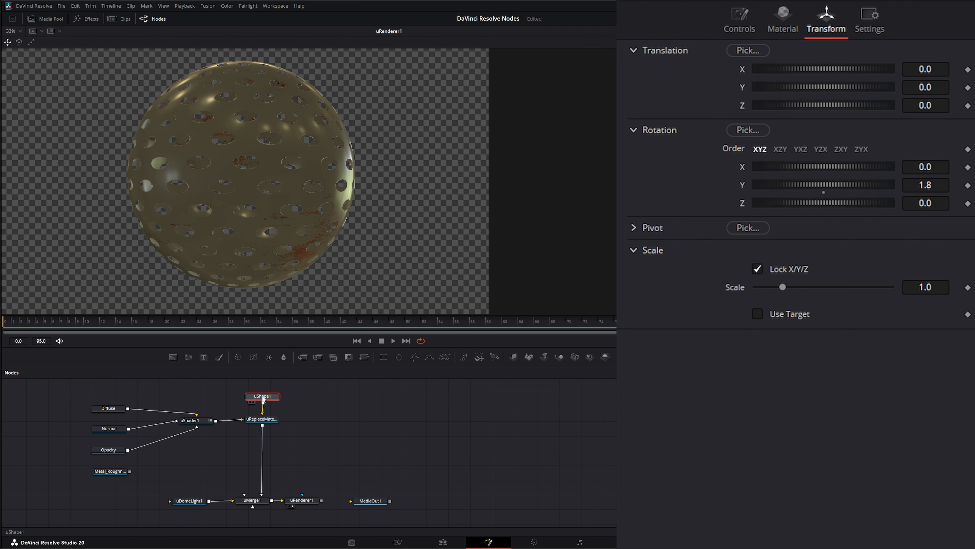
{"action": "left_click", "coordinate": [192, 420]}
{"action": "left_click", "coordinate": [777, 135]}
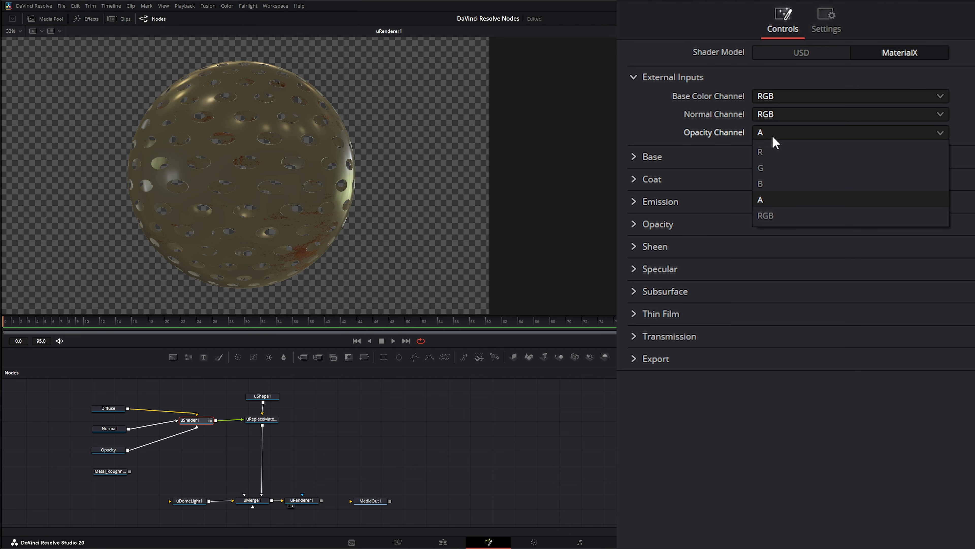
{"action": "left_click", "coordinate": [787, 217]}
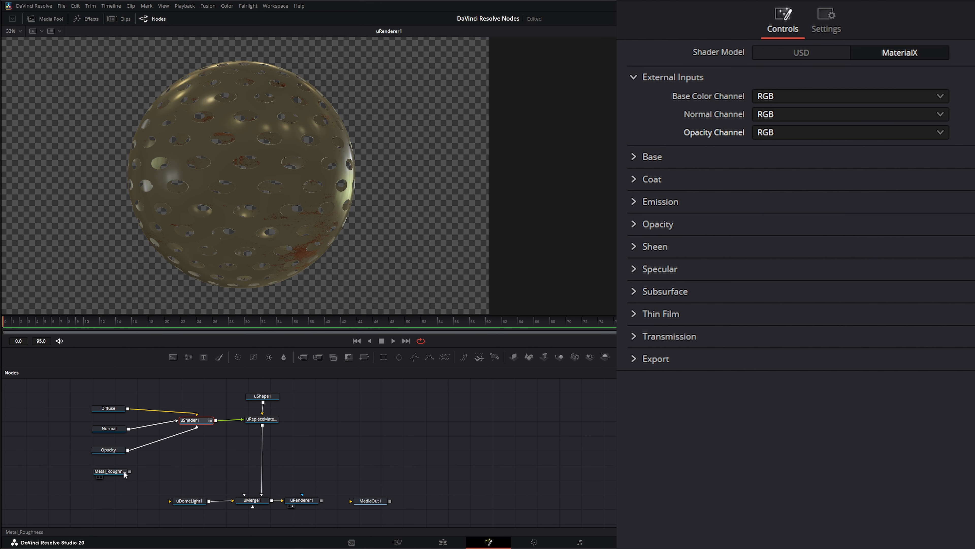
- Connect the Metal_Roughness texture to uShader1's diffuse_roughness input and show the shader's settings
{"action": "left_click_drag", "start_coordinate": [115, 472], "coordinate": [114, 471]}
{"action": "left_click", "coordinate": [114, 472]}
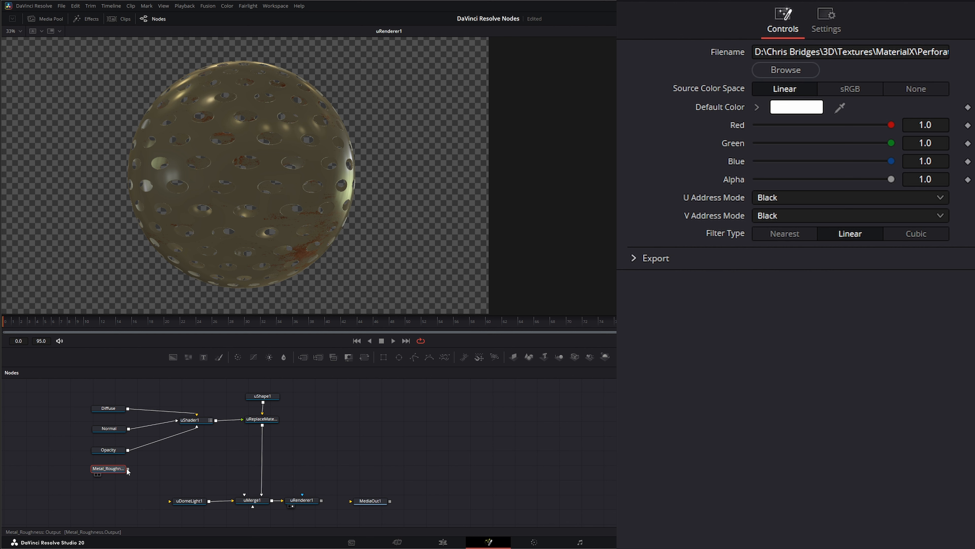
{"action": "left_click_drag", "start_coordinate": [128, 467], "coordinate": [191, 422]}
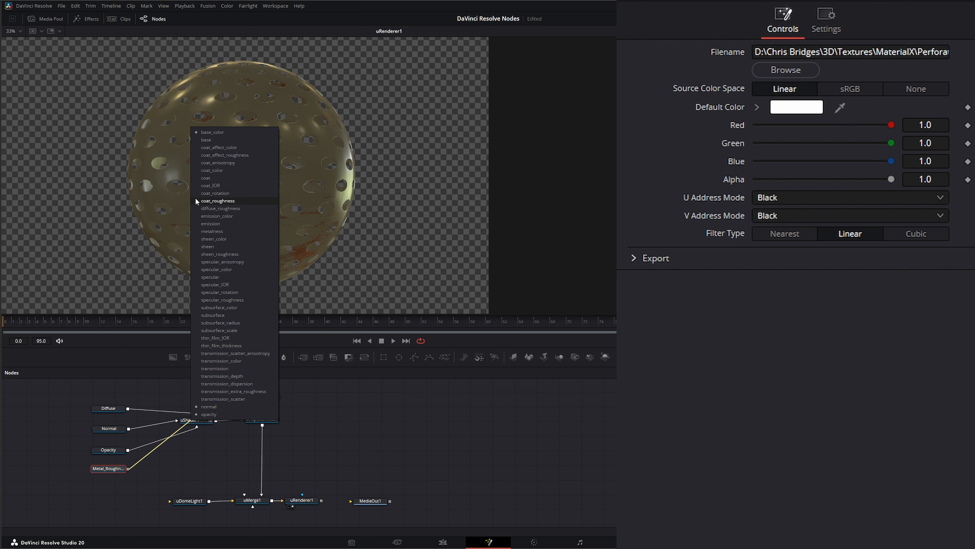
{"action": "left_click", "coordinate": [221, 207]}
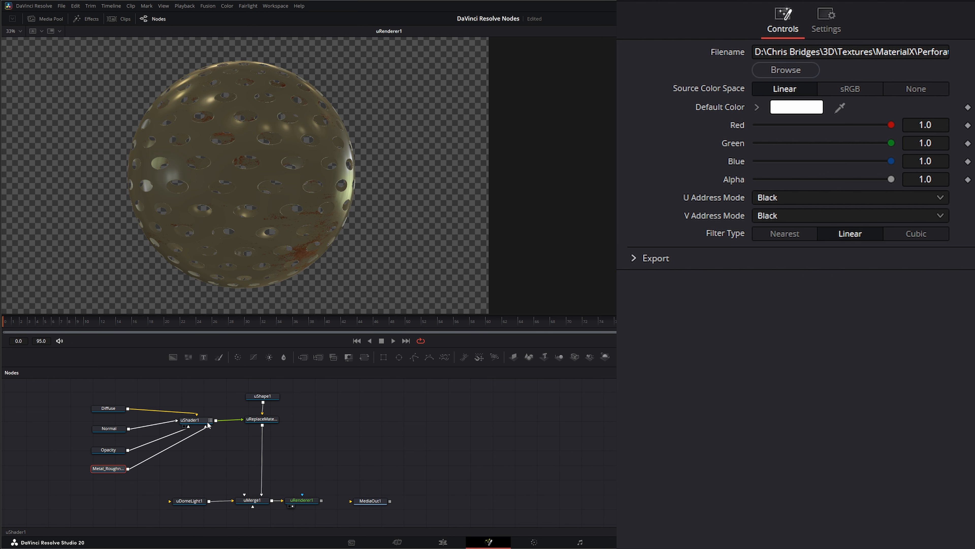
{"action": "left_click", "coordinate": [194, 419]}
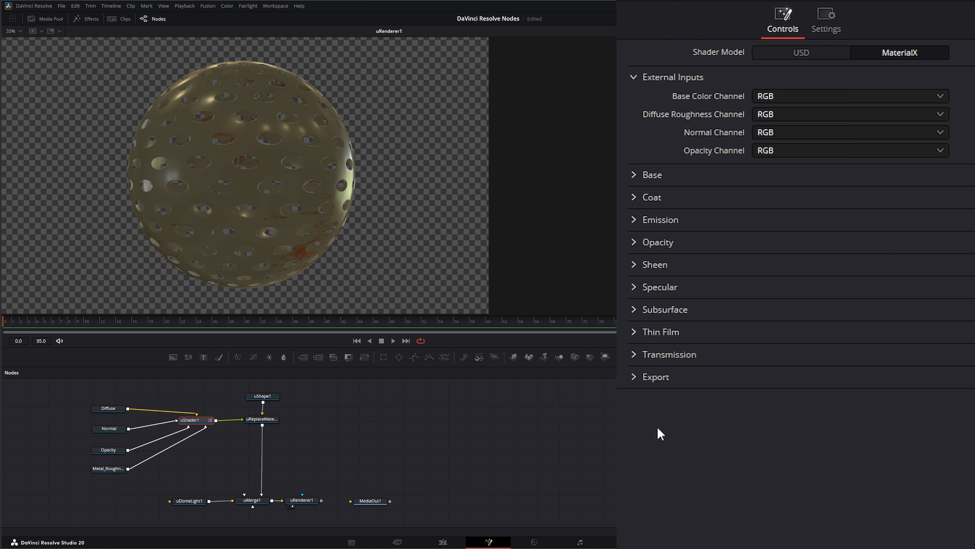
- Show uShader1's Base settings, raise Metalness to 1.0 and readjust it to 0.791
{"action": "left_click", "coordinate": [635, 175]}
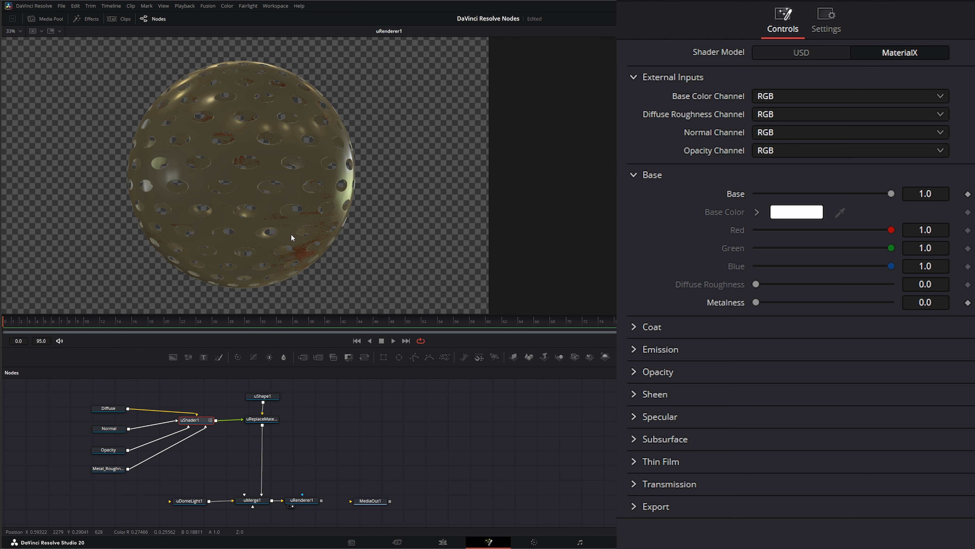
{"action": "left_click_drag", "start_coordinate": [760, 302], "coordinate": [896, 310]}
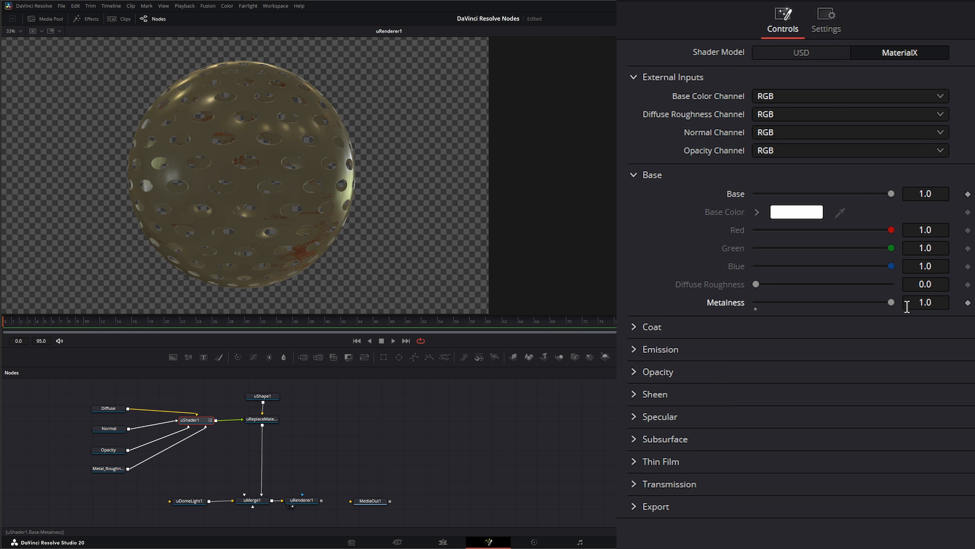
{"action": "left_click", "coordinate": [810, 304]}
{"action": "left_click_drag", "start_coordinate": [809, 304], "coordinate": [911, 296]}
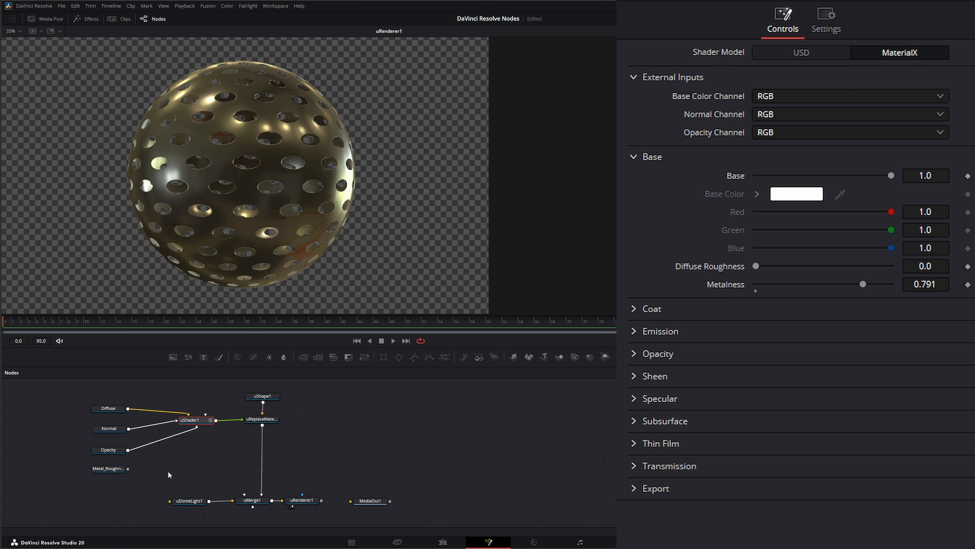
- Try the Metal_Roughness texture on uShader1's metalness input and test the Diffuse Roughness setting
{"action": "left_click_drag", "start_coordinate": [128, 469], "coordinate": [203, 418]}
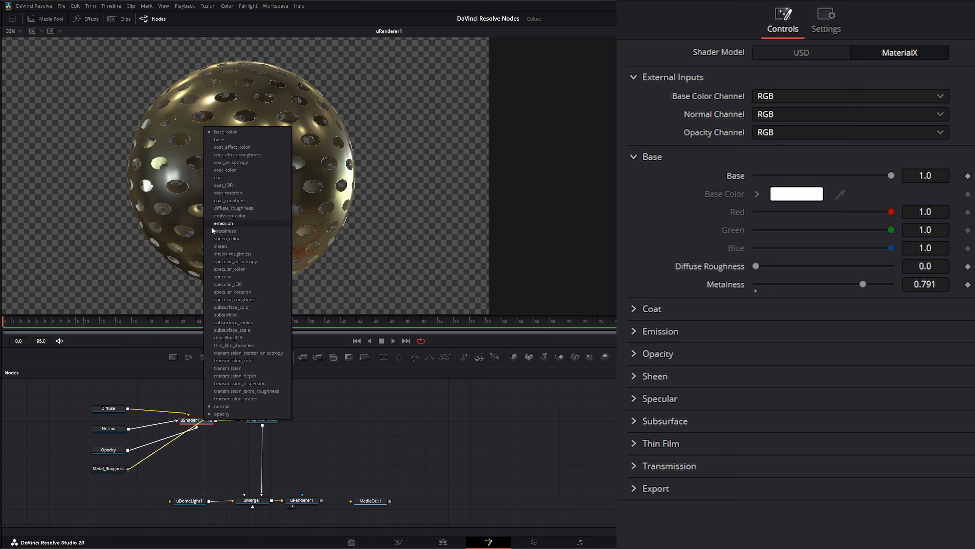
{"action": "left_click", "coordinate": [228, 230]}
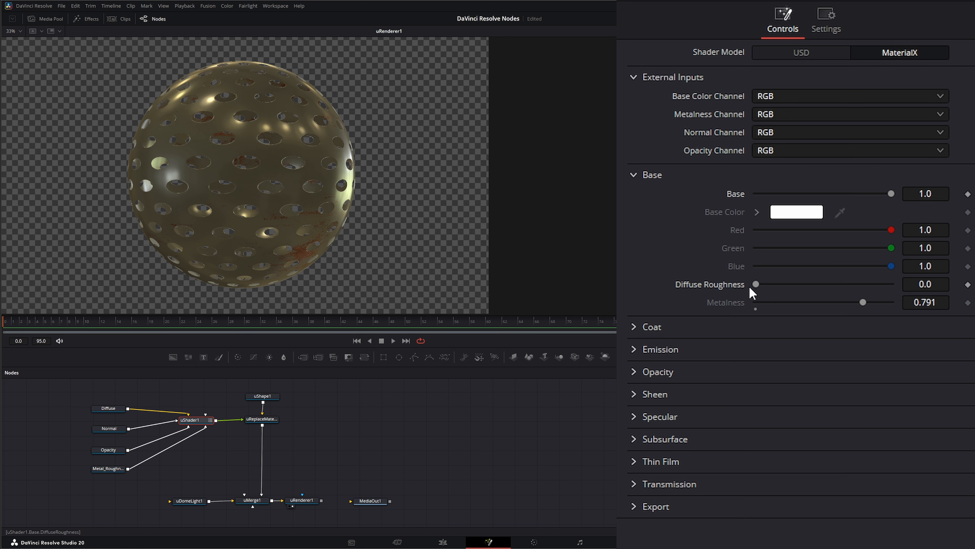
{"action": "mouse_move", "coordinate": [756, 284]}
{"action": "left_mouse_down"}
{"action": "mouse_move", "coordinate": [861, 283]}
{"action": "mouse_move", "coordinate": [755, 284]}
{"action": "left_mouse_up"}
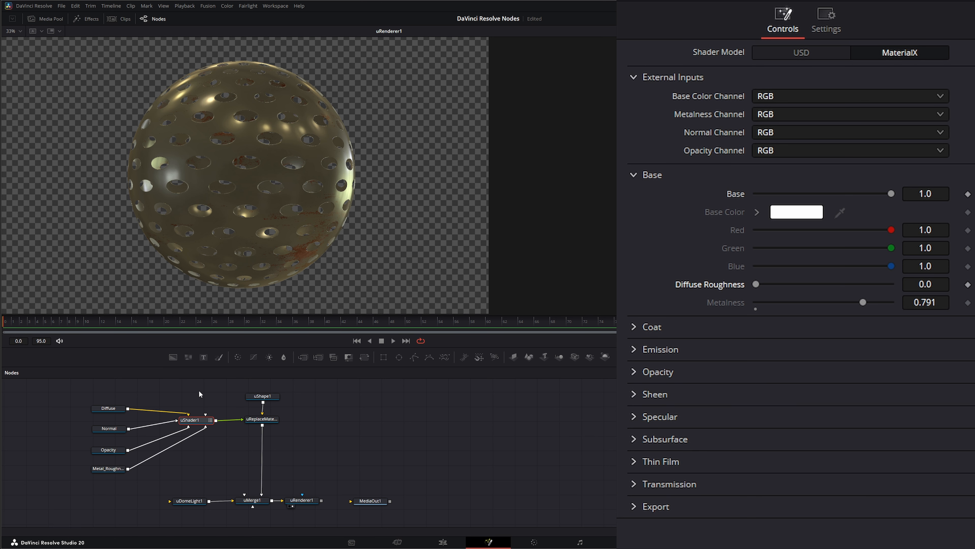
- Disconnect Metal_Roughness from the metalness input and connect it to uShader1's specular_roughness input instead
{"action": "left_click_drag", "start_coordinate": [205, 429], "coordinate": [189, 448]}
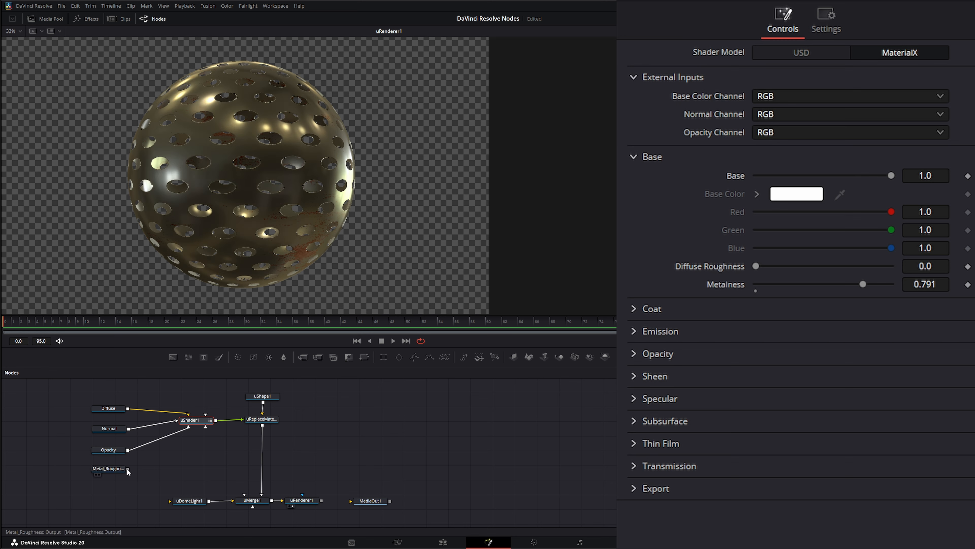
{"action": "left_click_drag", "start_coordinate": [128, 470], "coordinate": [197, 421]}
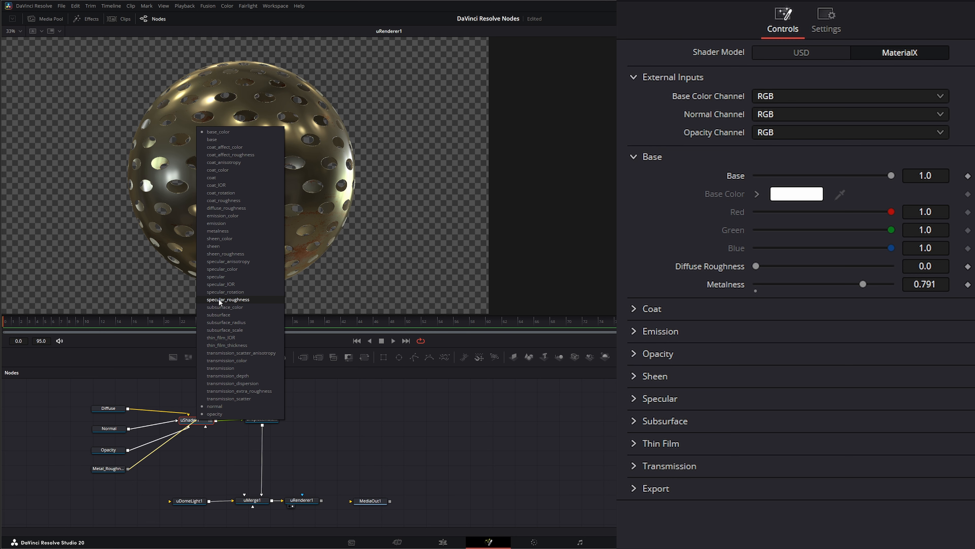
{"action": "left_click", "coordinate": [236, 299]}
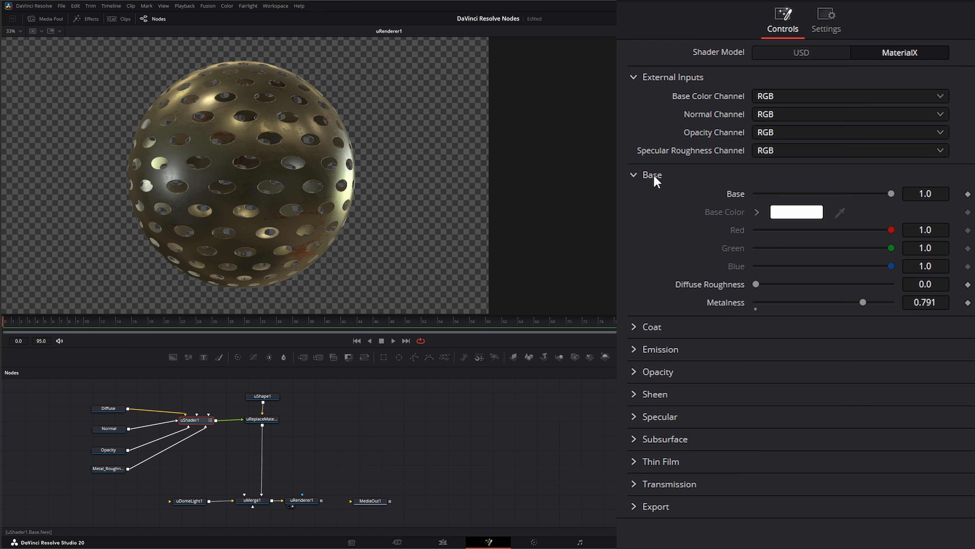
- Try Diffuse Roughness at 0.278, reset it to its default, and set Metalness to 1.0
{"action": "left_click_drag", "start_coordinate": [756, 284], "coordinate": [793, 285]}
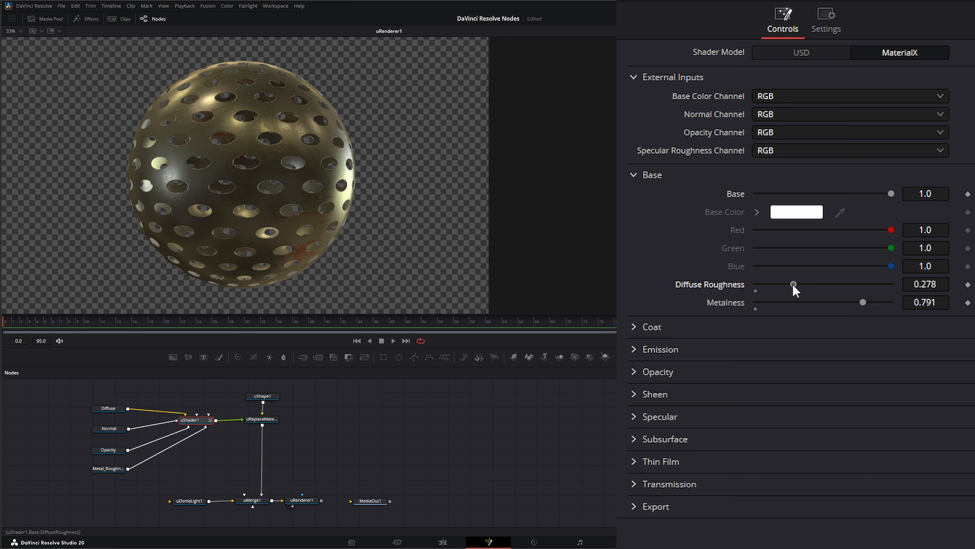
{"action": "double_click", "coordinate": [808, 284]}
{"action": "left_click_drag", "start_coordinate": [864, 303], "coordinate": [891, 299]}
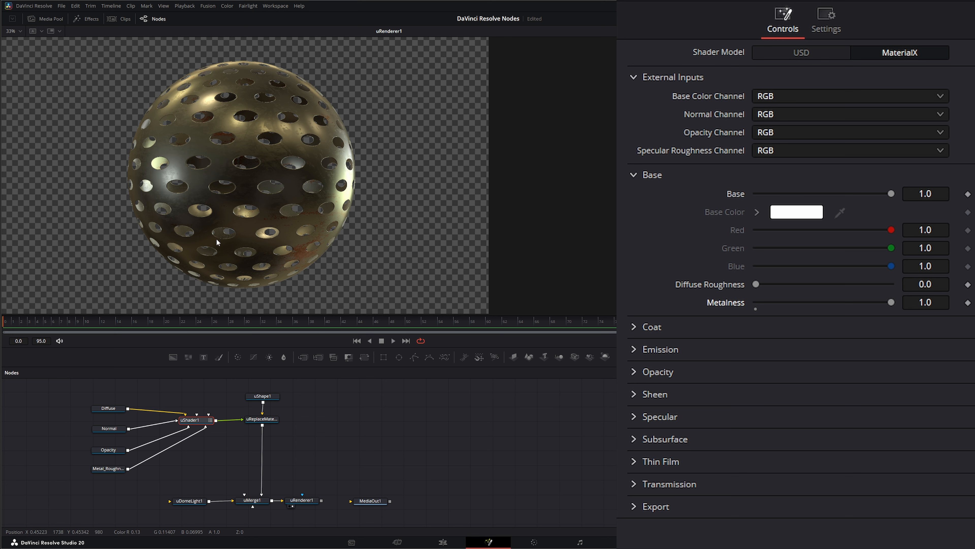
{"action": "left_click", "coordinate": [634, 174]}
- Try a lower Specular strength, undo it, and adjust the Specular IoR slightly
{"action": "left_click", "coordinate": [634, 287]}
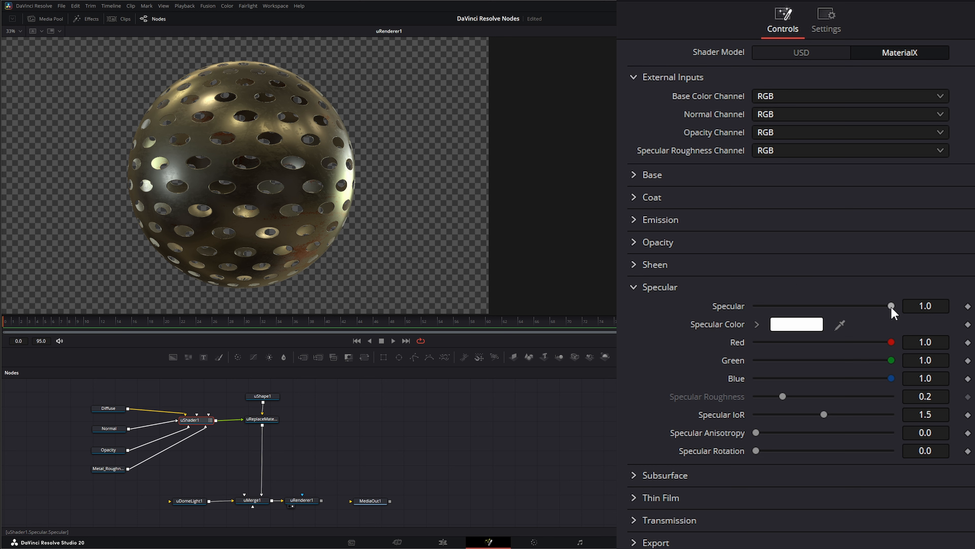
{"action": "left_click_drag", "start_coordinate": [892, 306], "coordinate": [796, 307]}
{"action": "key", "text": "ctrl+z"}
{"action": "left_click_drag", "start_coordinate": [824, 414], "coordinate": [815, 413]}
{"action": "left_click", "coordinate": [633, 288]}
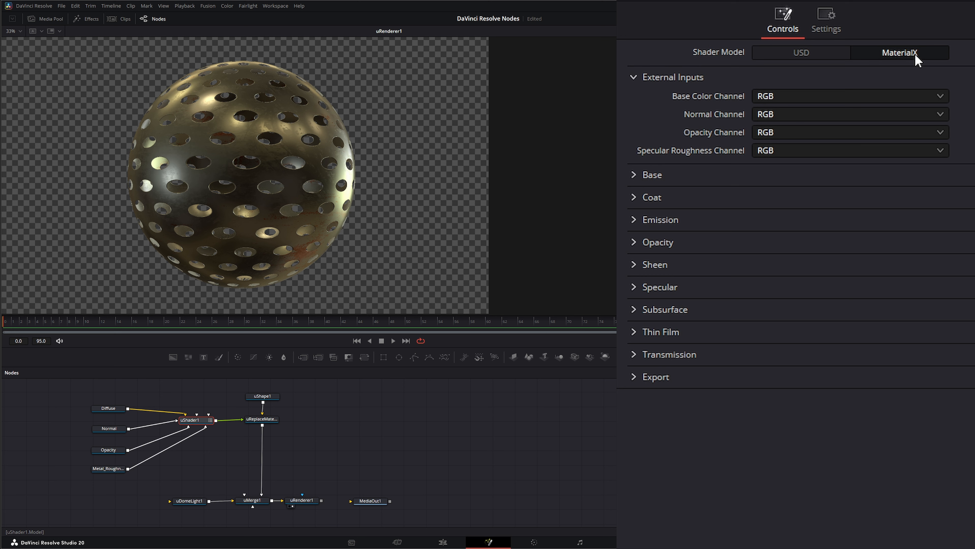
- Set uShader1's Coat Color to purple #a915ff and raise the Coat amount to 0.396
{"action": "left_click", "coordinate": [634, 197]}
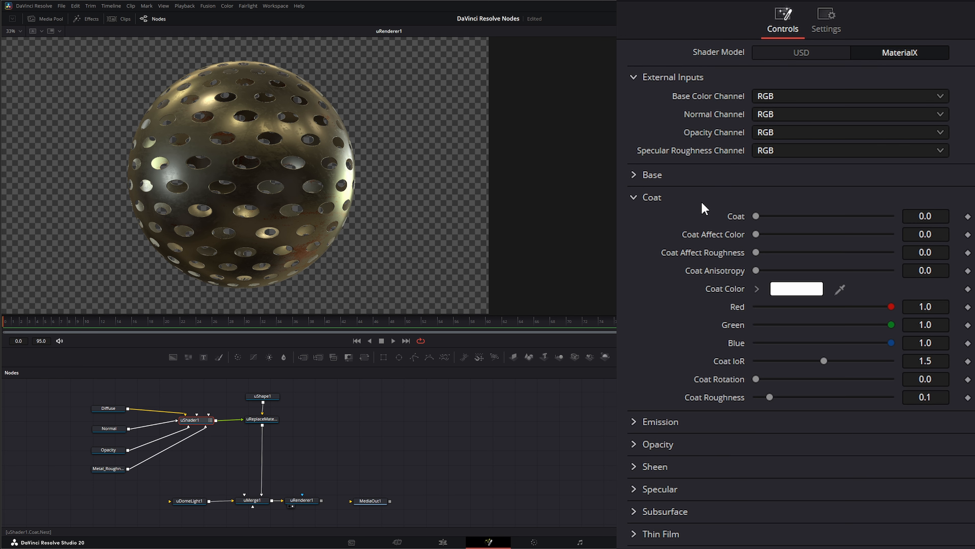
{"action": "left_click", "coordinate": [796, 288]}
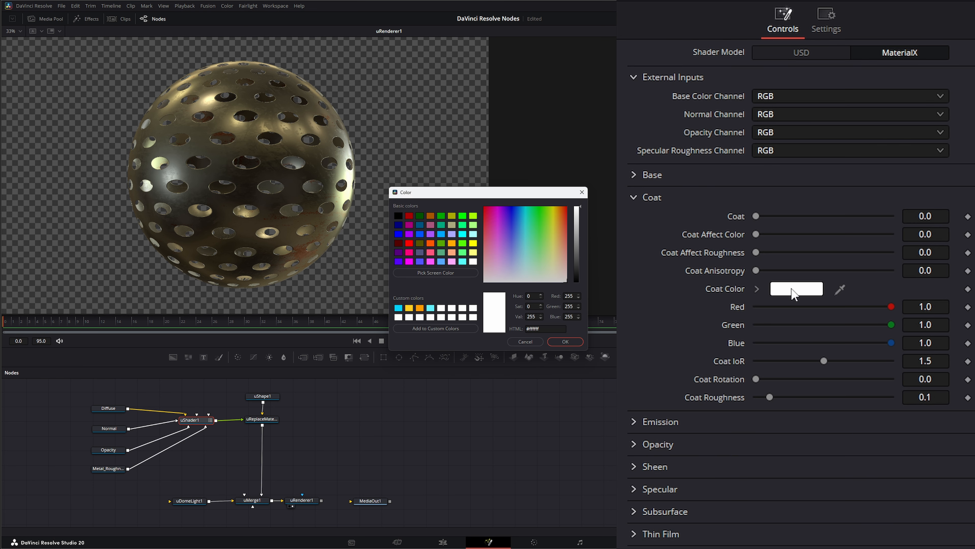
{"action": "left_click", "coordinate": [502, 213]}
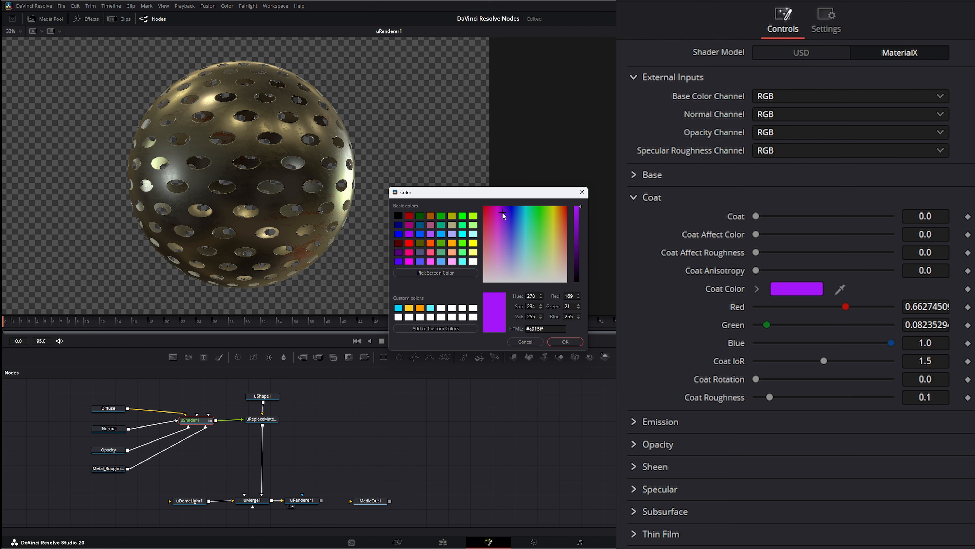
{"action": "left_click", "coordinate": [565, 342]}
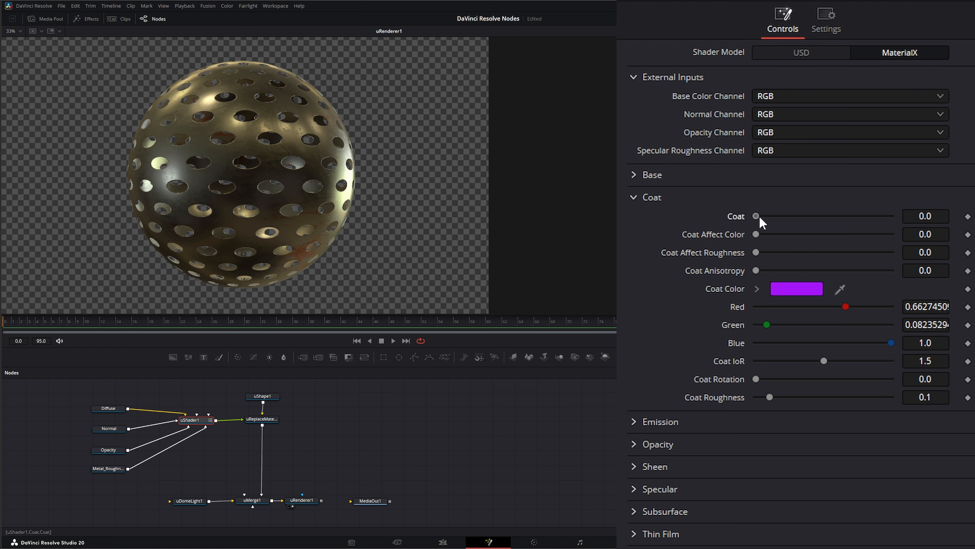
{"action": "left_click_drag", "start_coordinate": [760, 218], "coordinate": [813, 216]}
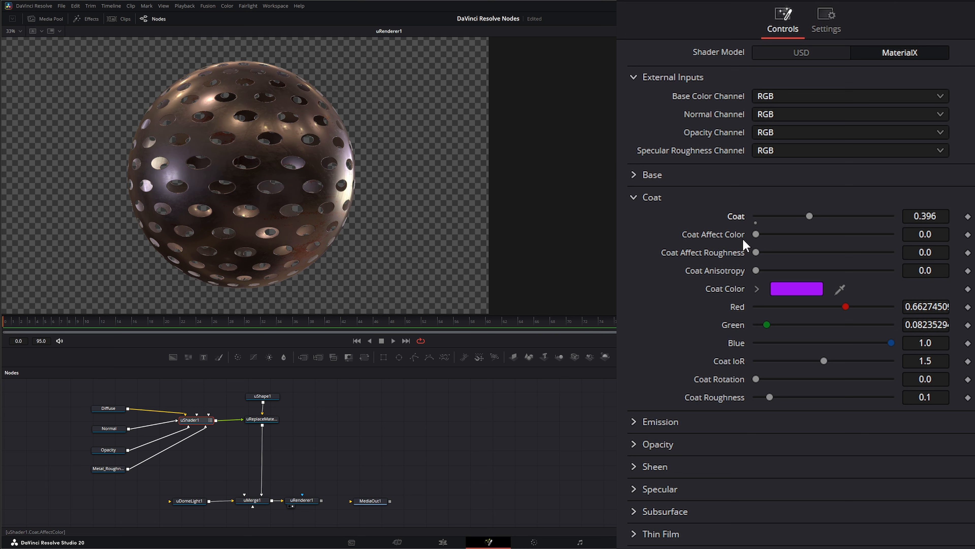
- Set Coat Affect Color to 0.016, then try a higher Coat Roughness and undo that change
{"action": "left_click_drag", "start_coordinate": [754, 234], "coordinate": [732, 254]}
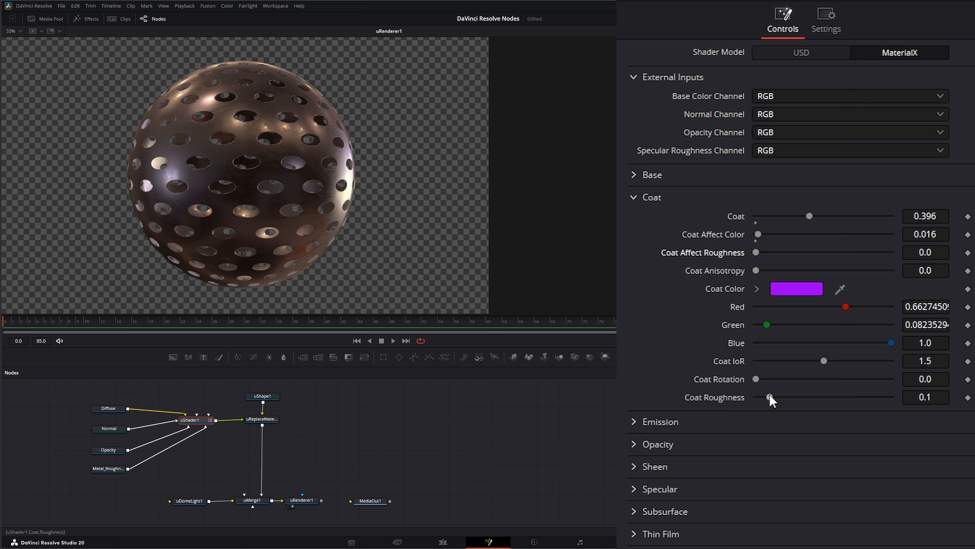
{"action": "left_click_drag", "start_coordinate": [769, 396], "coordinate": [817, 396]}
{"action": "key", "text": "ctrl+z"}
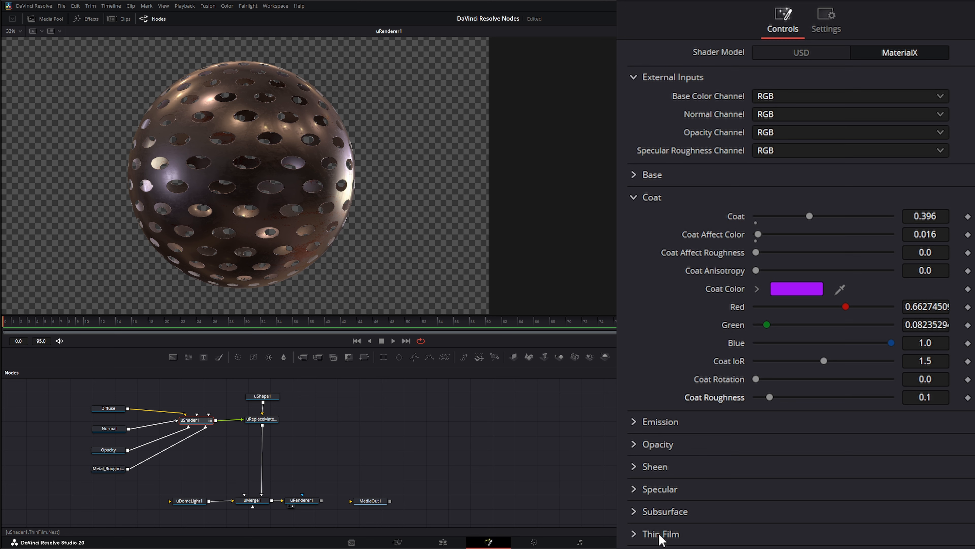
{"action": "left_click", "coordinate": [635, 197]}
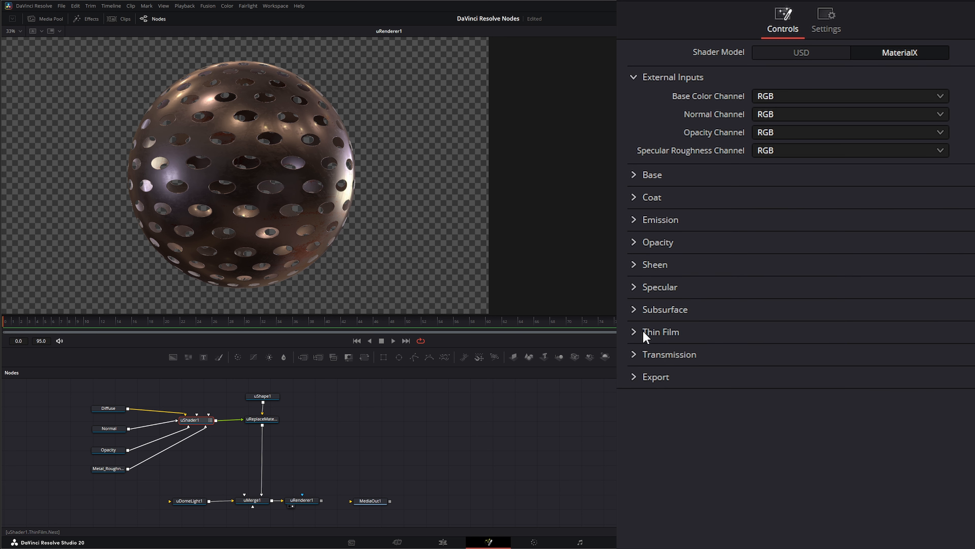
- Set uShader1's Thin Film Thickness to 203.0 and fine-tune the Thin Film IoR
{"action": "left_click", "coordinate": [634, 332]}
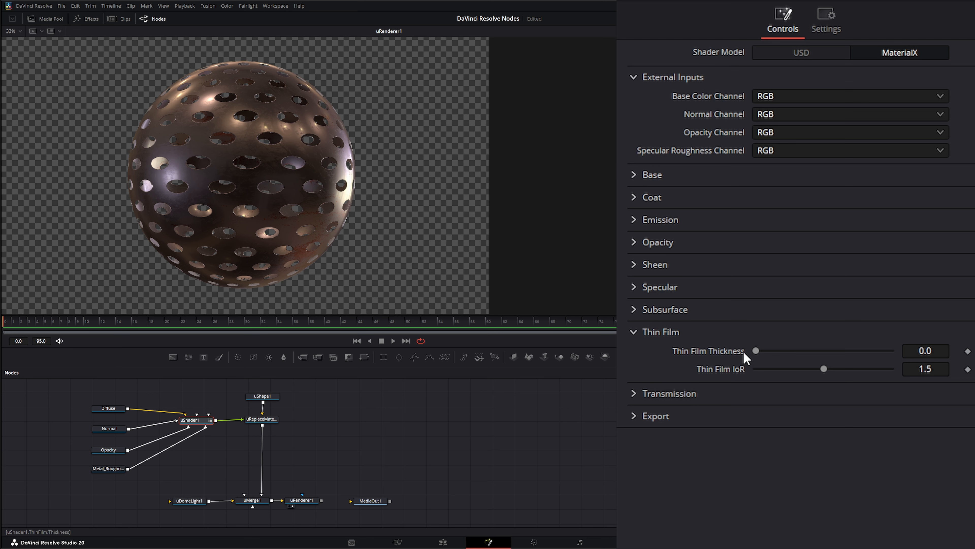
{"action": "left_click_drag", "start_coordinate": [757, 356], "coordinate": [774, 355]}
{"action": "left_click_drag", "start_coordinate": [770, 351], "coordinate": [768, 349]}
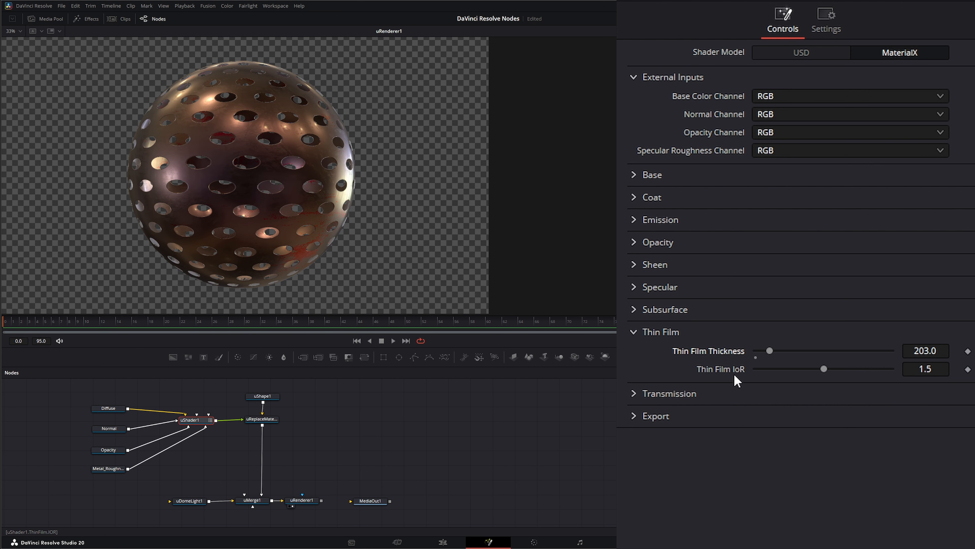
{"action": "left_click_drag", "start_coordinate": [823, 373], "coordinate": [826, 368]}
{"action": "left_click", "coordinate": [634, 332]}
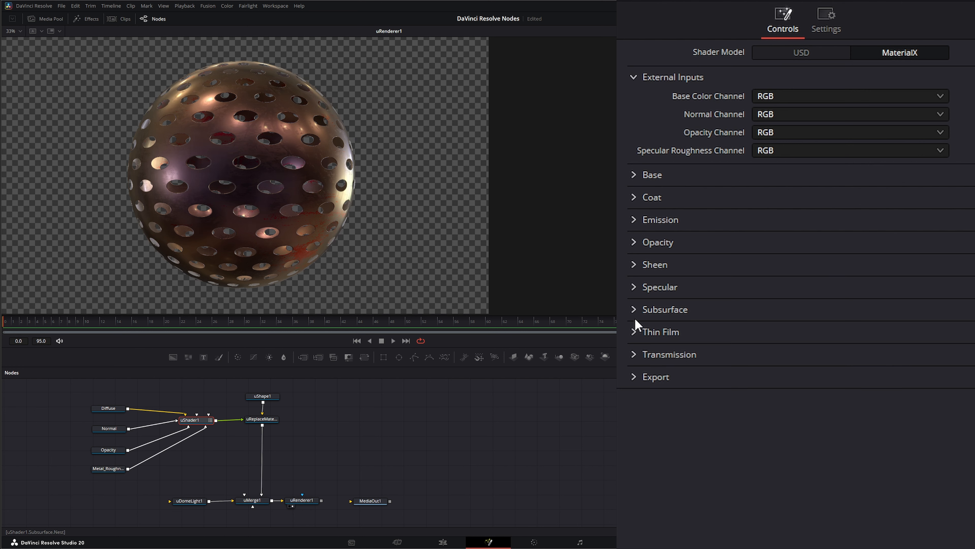
- Shift the Coat Color to a bluer purple with red about 0.475, green about 0.102 and blue 1.0
{"action": "left_click", "coordinate": [634, 199]}
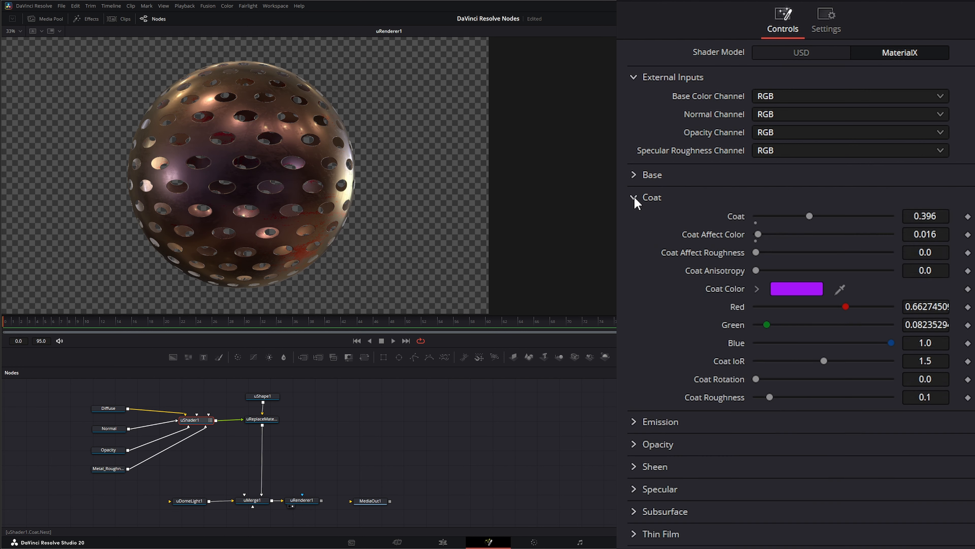
{"action": "left_click", "coordinate": [797, 290]}
{"action": "mouse_move", "coordinate": [503, 214]}
{"action": "left_mouse_down"}
{"action": "mouse_move", "coordinate": [542, 239]}
{"action": "mouse_move", "coordinate": [559, 224]}
{"action": "mouse_move", "coordinate": [506, 213]}
{"action": "left_mouse_up"}
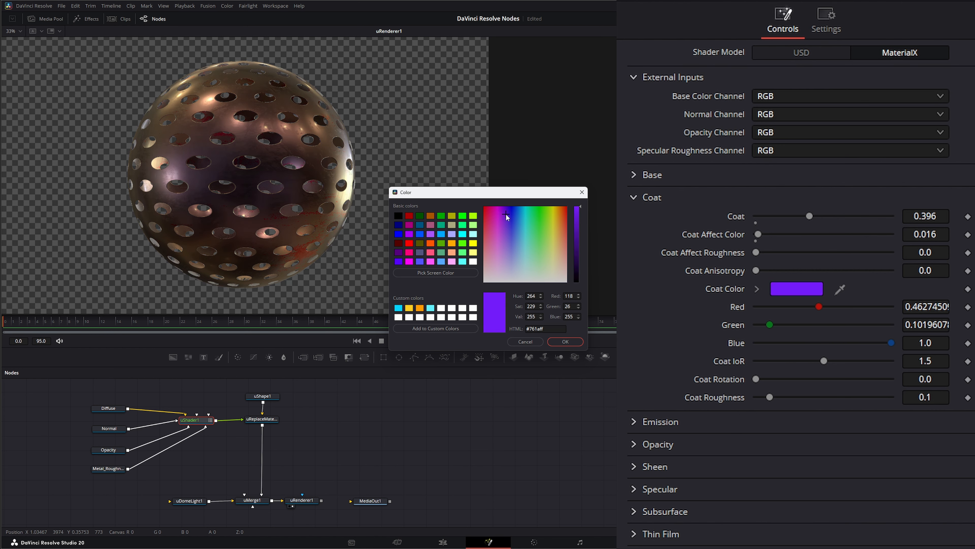
{"action": "left_click", "coordinate": [565, 341]}
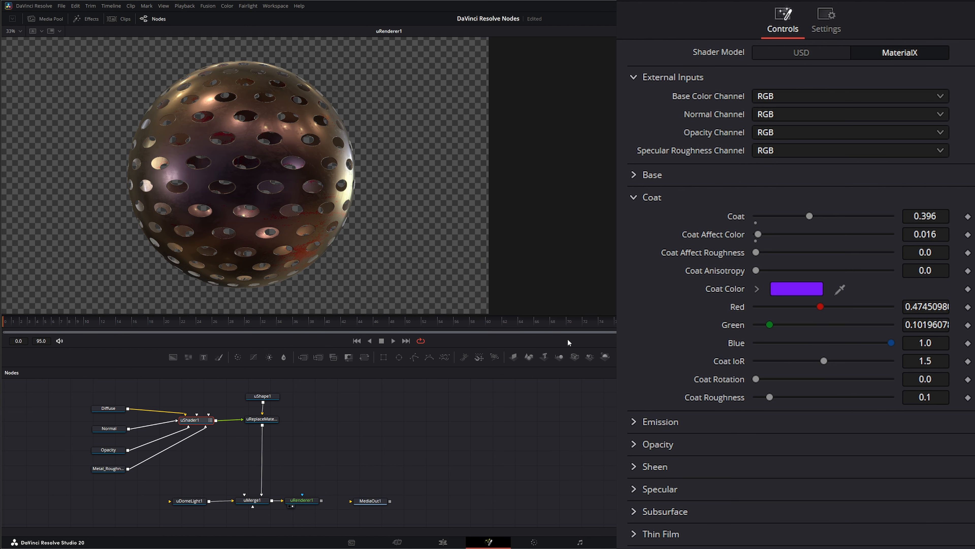
{"action": "left_click", "coordinate": [634, 198]}
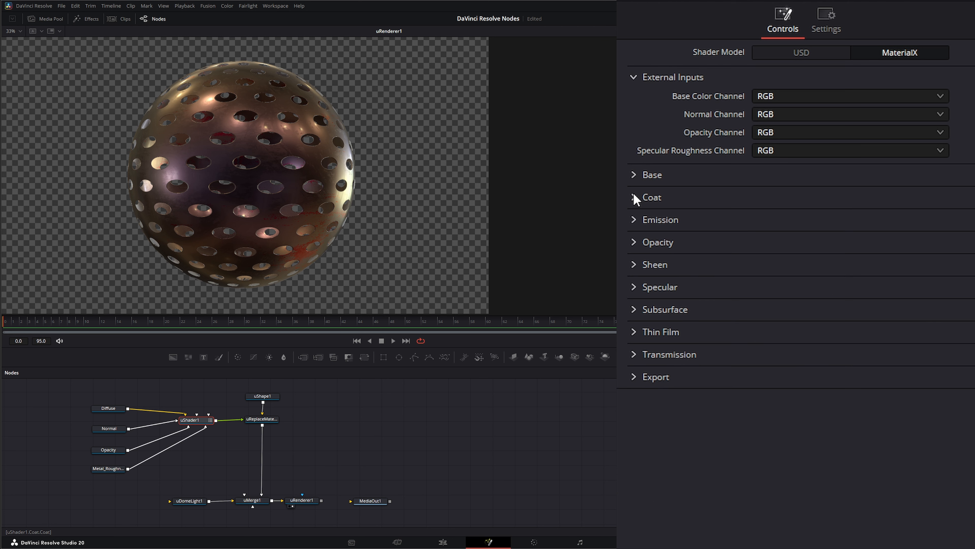
- Try a small amount of Emission on uShader1 and check its Opacity settings
{"action": "left_click", "coordinate": [634, 220]}
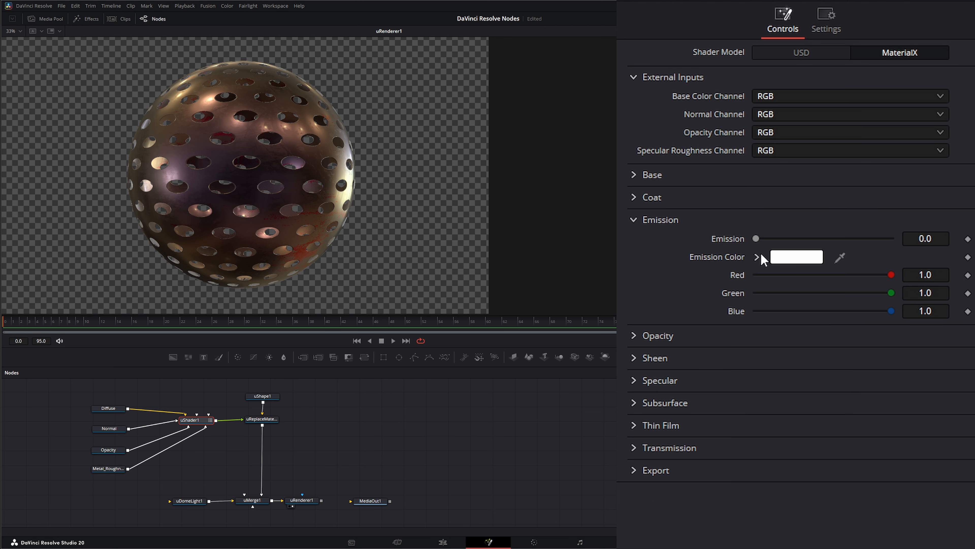
{"action": "mouse_move", "coordinate": [755, 238]}
{"action": "left_mouse_down"}
{"action": "mouse_move", "coordinate": [812, 239]}
{"action": "mouse_move", "coordinate": [774, 239]}
{"action": "left_mouse_up"}
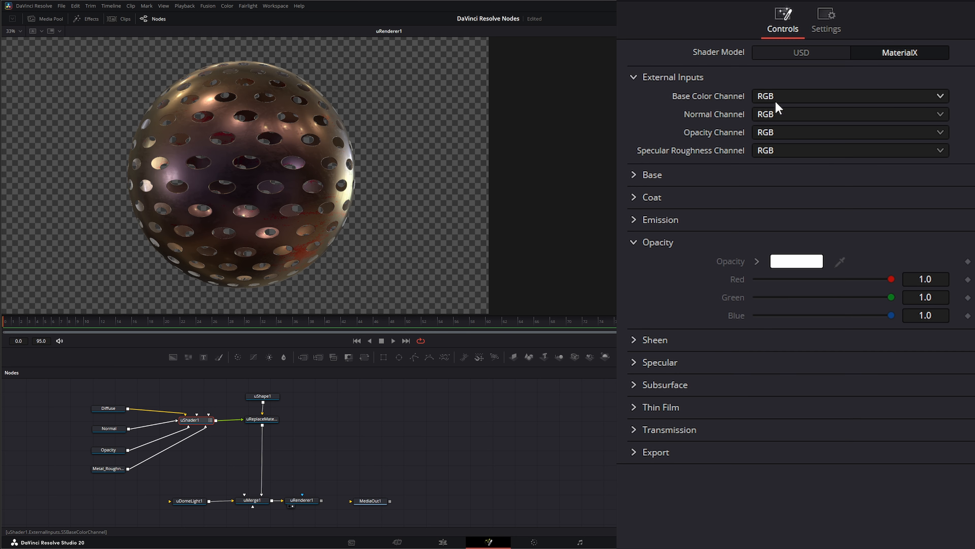
{"action": "left_click", "coordinate": [634, 243]}
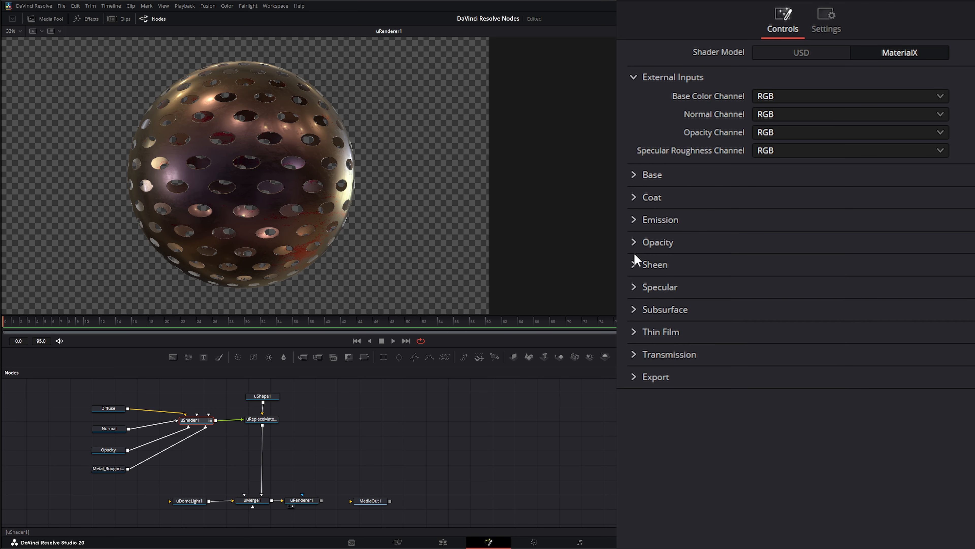
- Set uShader1's Sheen amount to 0.471 and its Sheen Color to light red #ff5959
{"action": "left_click", "coordinate": [634, 265]}
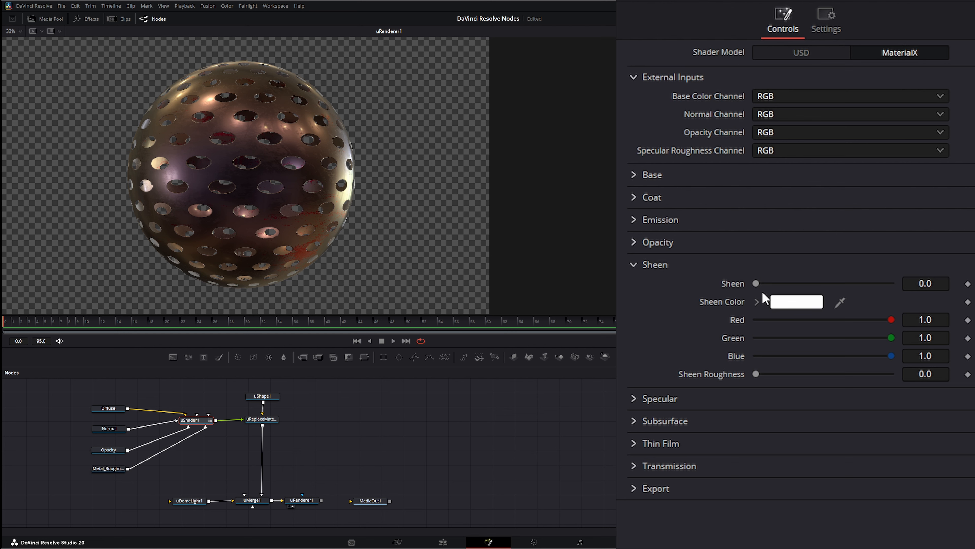
{"action": "left_click_drag", "start_coordinate": [756, 283], "coordinate": [822, 286]}
{"action": "left_click", "coordinate": [800, 304]}
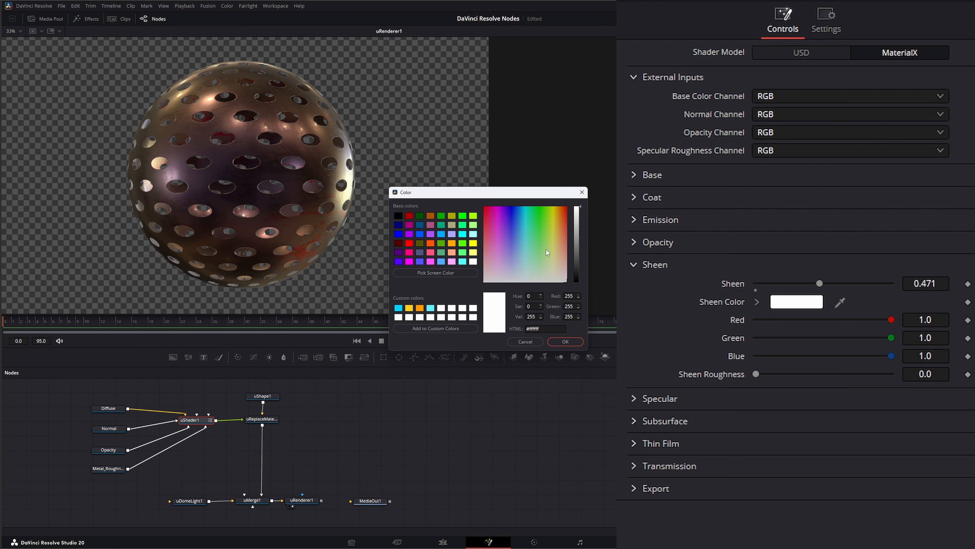
{"action": "left_click_drag", "start_coordinate": [546, 252], "coordinate": [572, 232]}
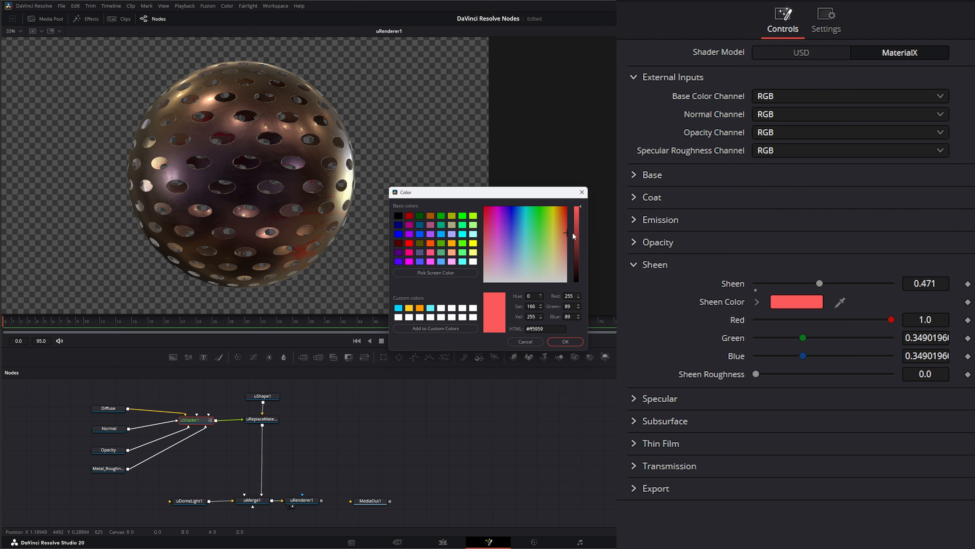
{"action": "left_click", "coordinate": [567, 339]}
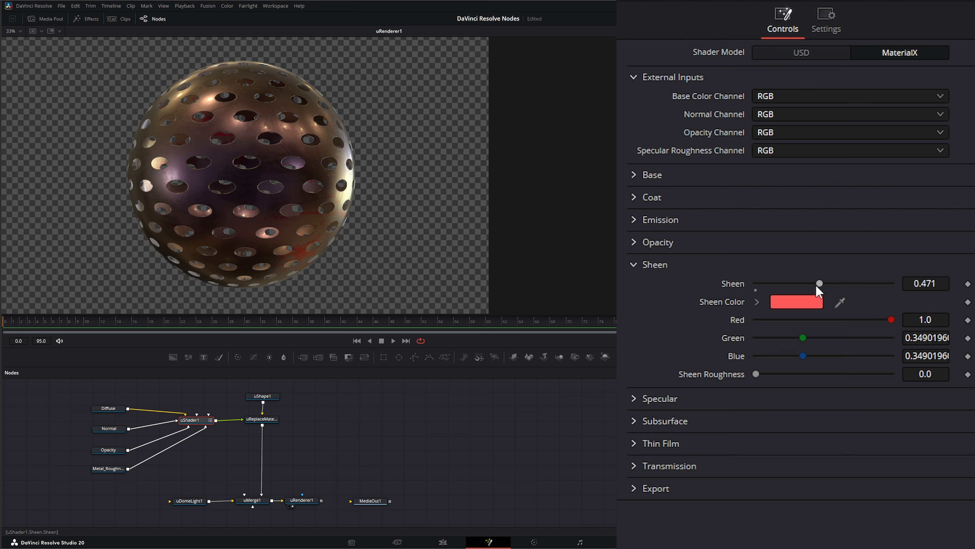
- Try Sheen at 1.0 with more Sheen Roughness on uShader1, and reset both the Sheen amount and Sheen Roughness to 0.0
{"action": "left_click_drag", "start_coordinate": [818, 282], "coordinate": [892, 284]}
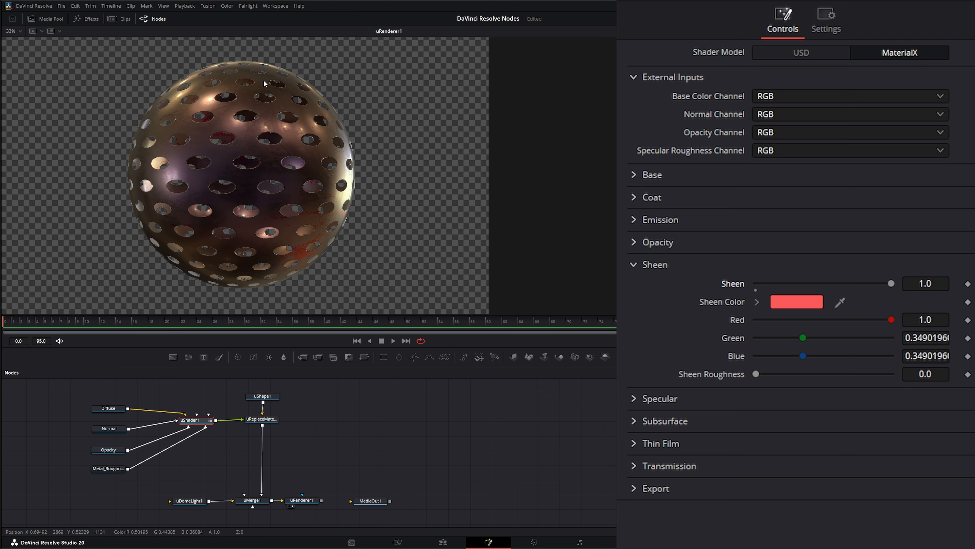
{"action": "mouse_move", "coordinate": [757, 373]}
{"action": "left_mouse_down"}
{"action": "mouse_move", "coordinate": [846, 371]}
{"action": "mouse_move", "coordinate": [768, 375]}
{"action": "left_mouse_up"}
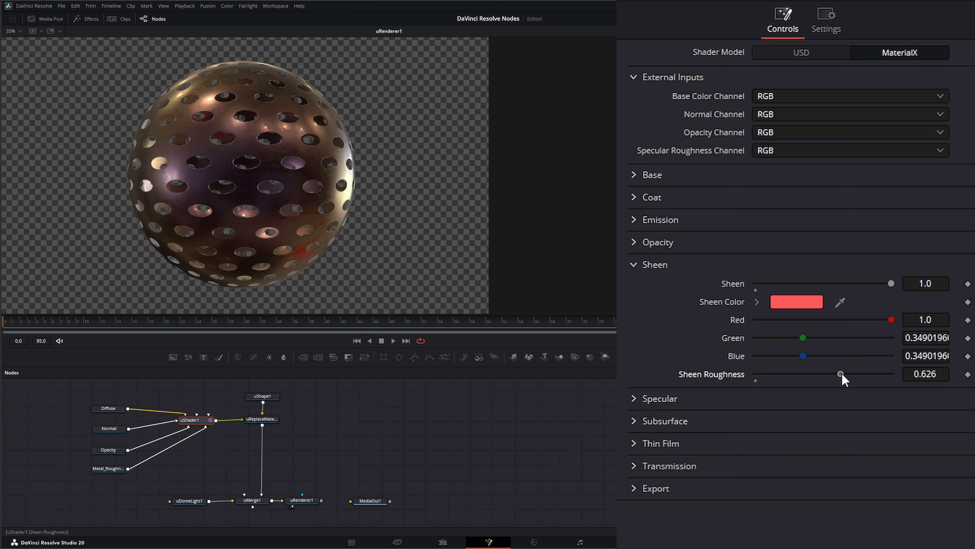
{"action": "left_click_drag", "start_coordinate": [842, 373], "coordinate": [753, 384]}
{"action": "double_click", "coordinate": [736, 284]}
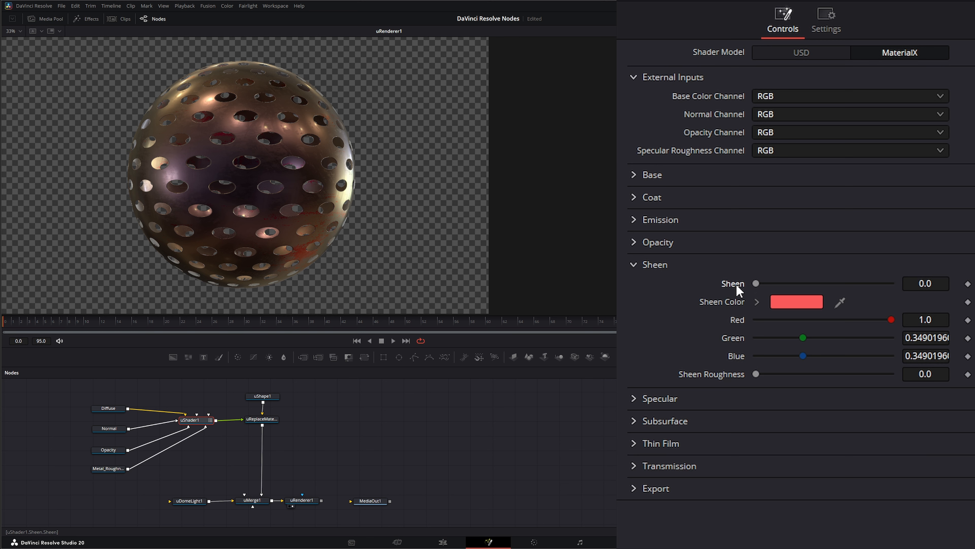
{"action": "left_click", "coordinate": [633, 263]}
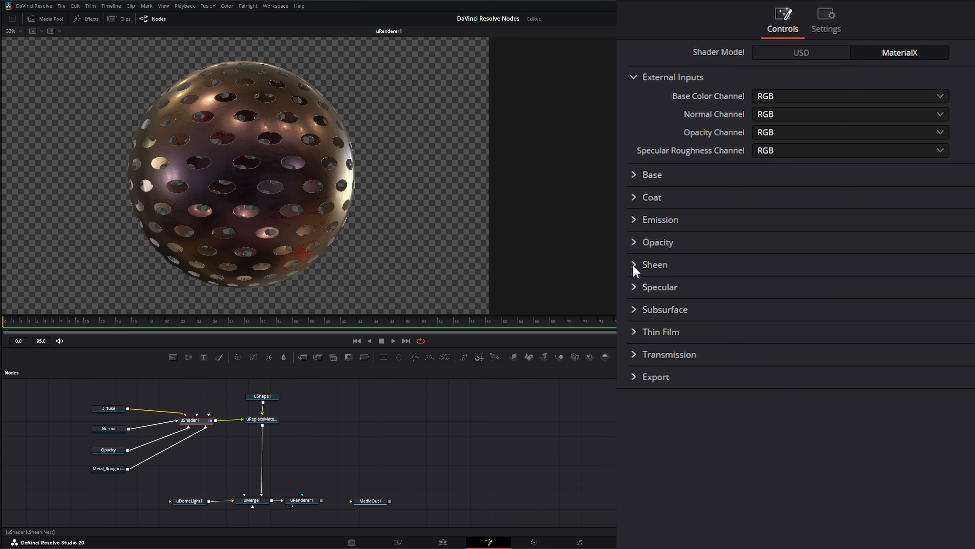
- Check uShader1's Specular settings and save the project
{"action": "left_click", "coordinate": [633, 288]}
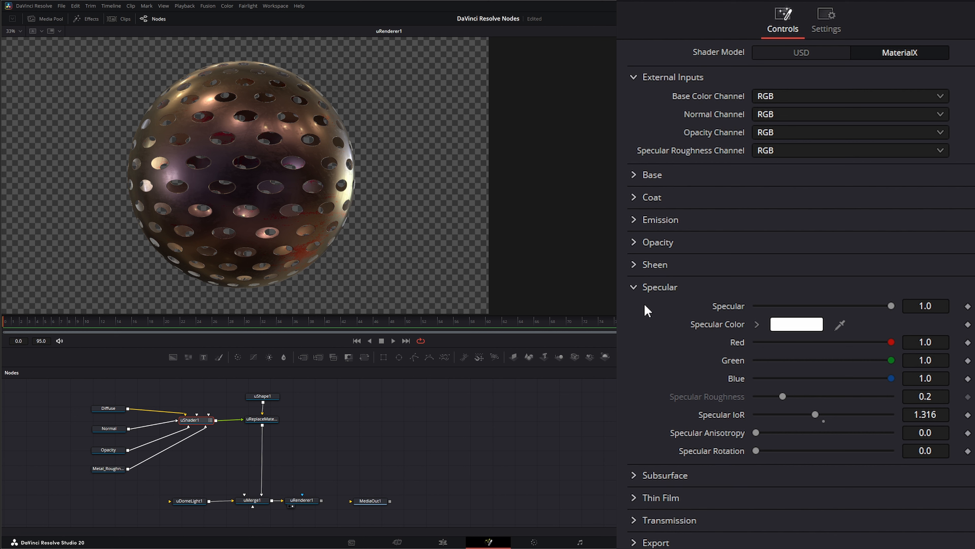
{"action": "left_click", "coordinate": [633, 287]}
{"action": "left_click", "coordinate": [634, 310]}
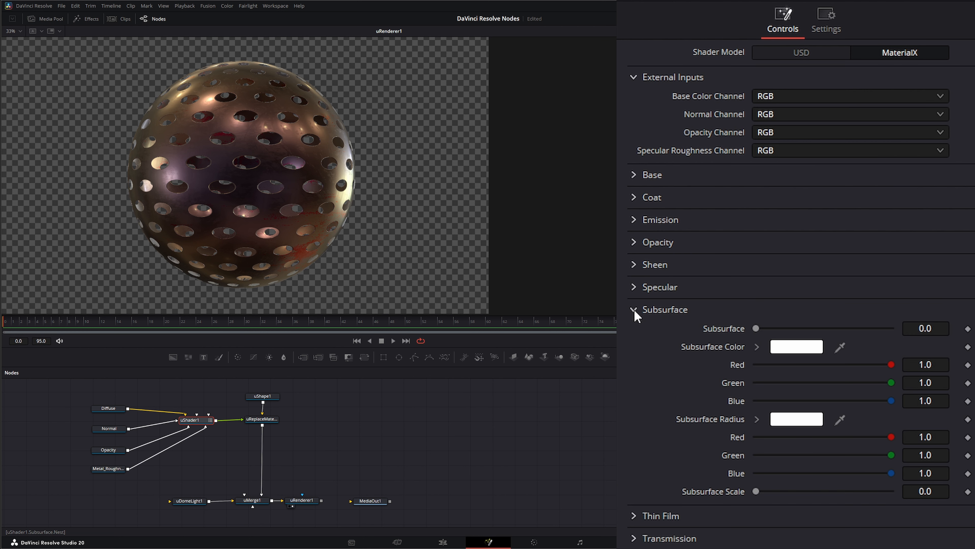
{"action": "left_click", "coordinate": [62, 7]}
{"action": "left_click", "coordinate": [94, 79]}
- Set uShader1's Subsurface Color to blue #2f60ff and raise the Subsurface amount to about 0.61
{"action": "left_click", "coordinate": [795, 345]}
{"action": "left_click", "coordinate": [514, 220]}
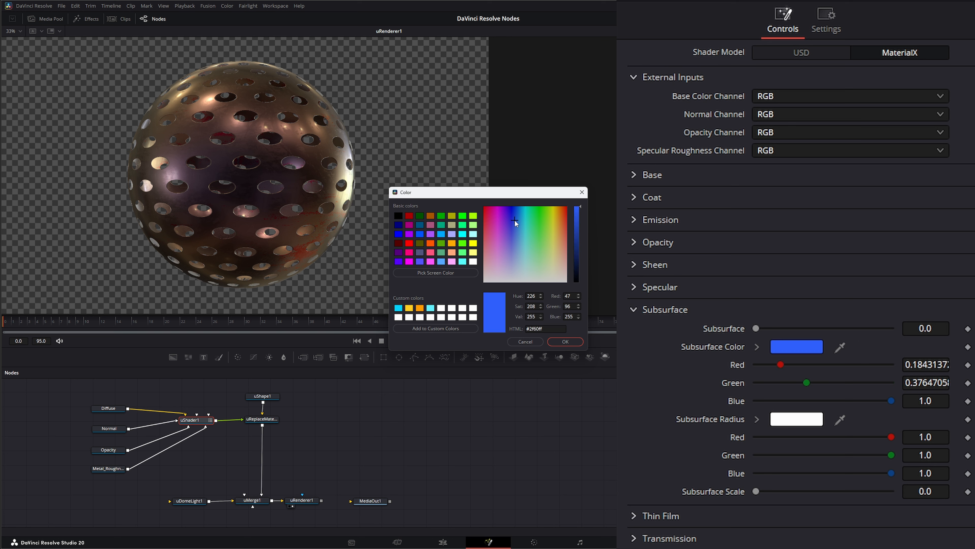
{"action": "left_click", "coordinate": [564, 341]}
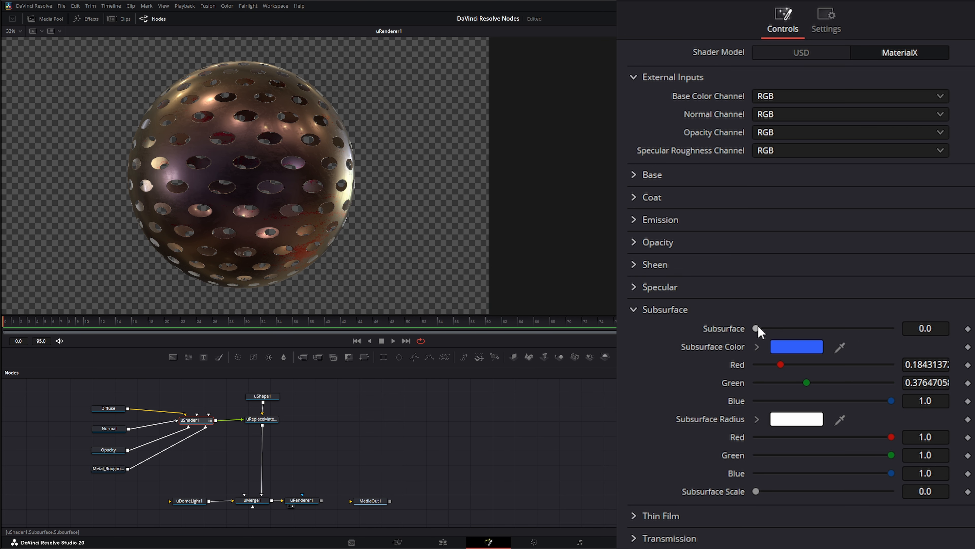
{"action": "left_click_drag", "start_coordinate": [757, 328], "coordinate": [774, 328]}
{"action": "left_click_drag", "start_coordinate": [867, 340], "coordinate": [871, 339]}
{"action": "left_click", "coordinate": [633, 309]}
- Set uShader1's Thin Film Thickness to 0.0 and raise the Subsurface amount to 0.882
{"action": "left_click", "coordinate": [640, 330]}
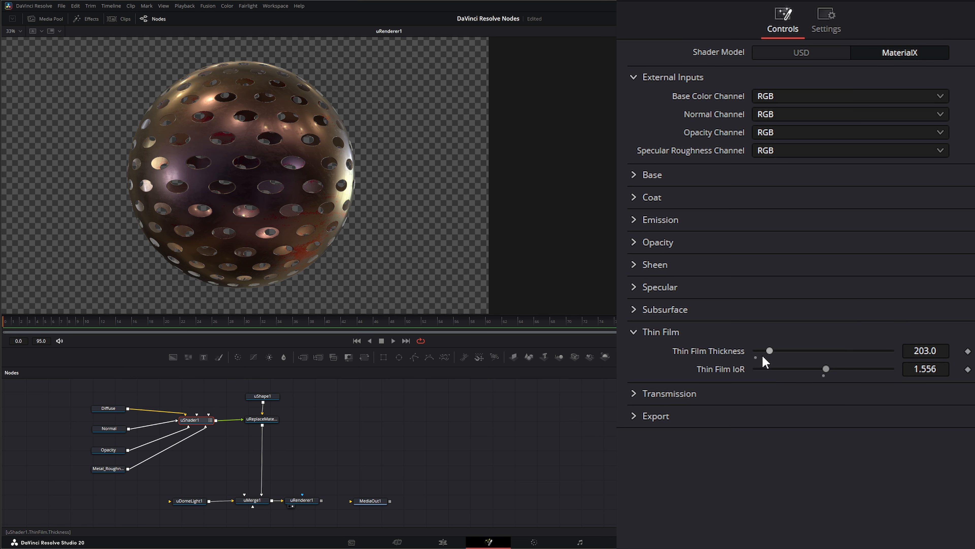
{"action": "left_click_drag", "start_coordinate": [767, 349], "coordinate": [752, 352]}
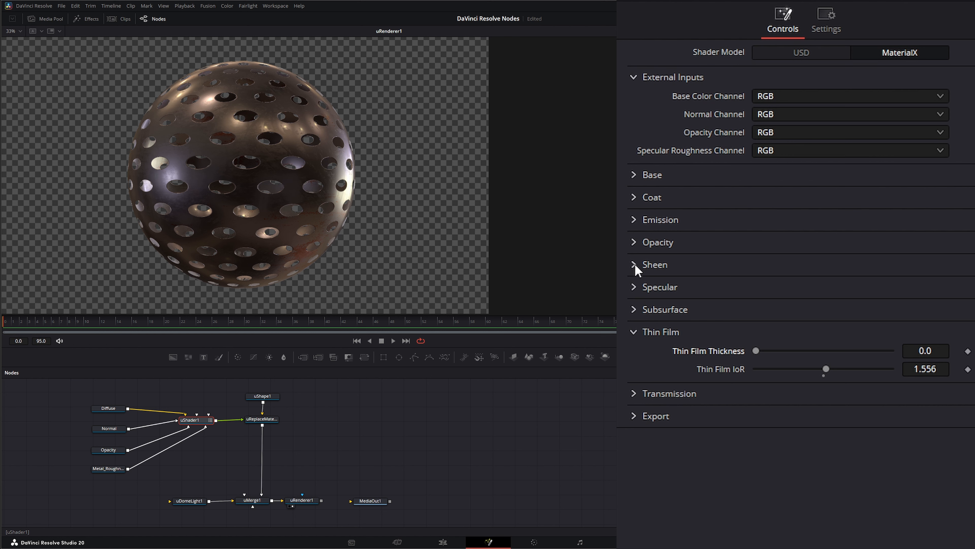
{"action": "left_click", "coordinate": [636, 310]}
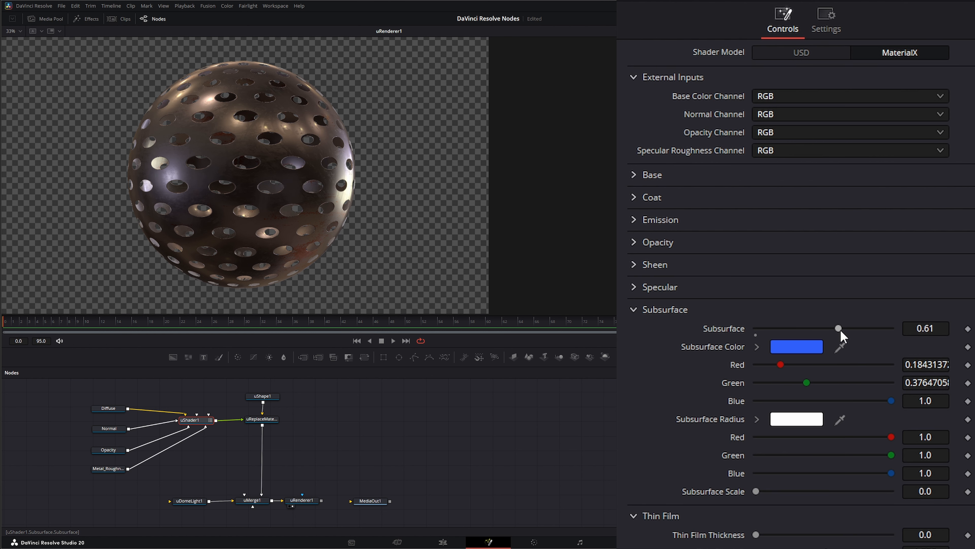
{"action": "left_click_drag", "start_coordinate": [840, 330], "coordinate": [875, 328]}
- Try a turquoise Subsurface Radius color and a Subsurface Scale of about 3.16 on uShader1
{"action": "left_click", "coordinate": [790, 420]}
{"action": "left_click", "coordinate": [529, 234]}
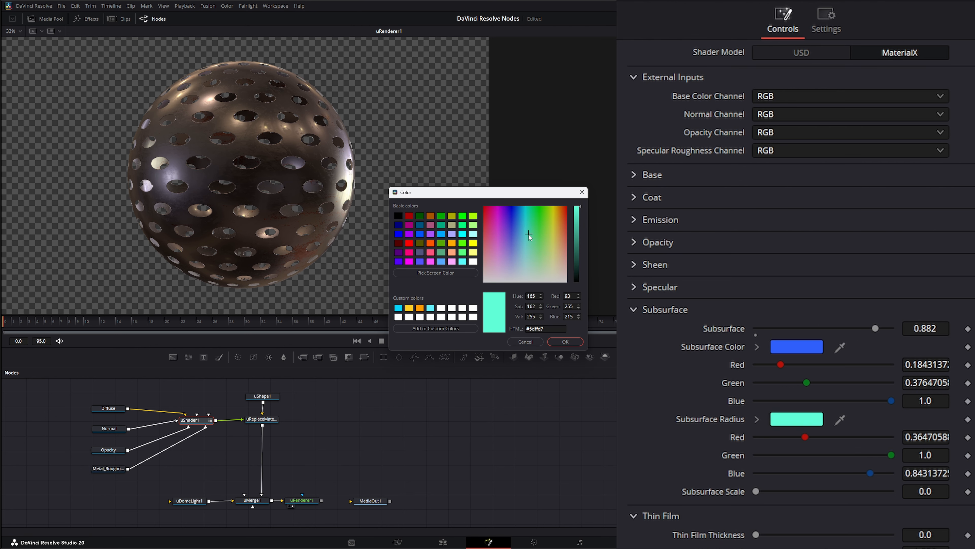
{"action": "mouse_move", "coordinate": [529, 234]}
{"action": "left_mouse_down"}
{"action": "mouse_move", "coordinate": [515, 219]}
{"action": "mouse_move", "coordinate": [529, 240]}
{"action": "left_mouse_up"}
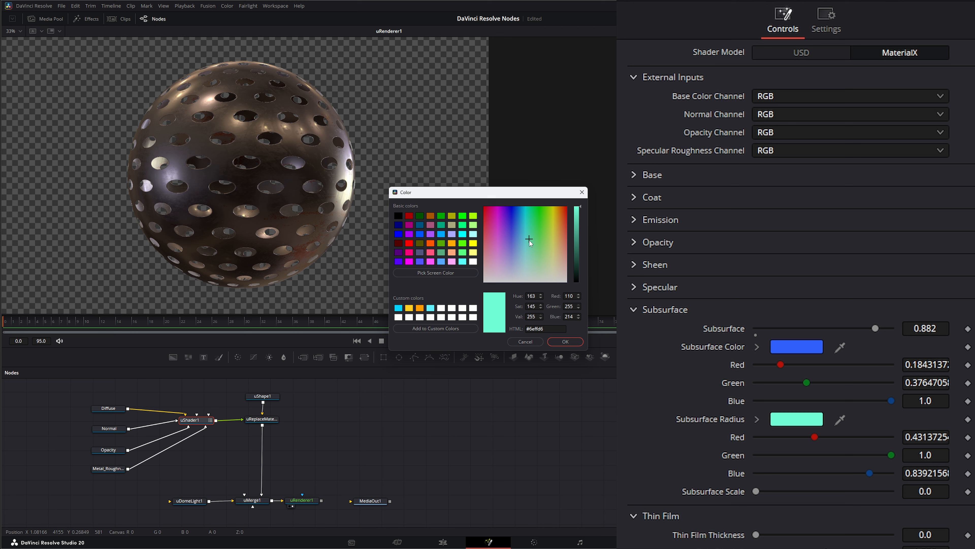
{"action": "left_click", "coordinate": [525, 342]}
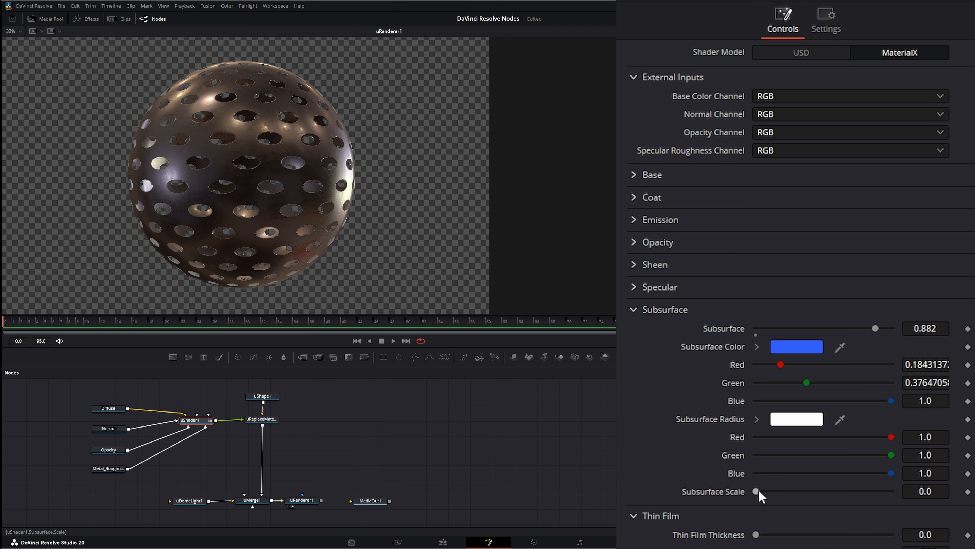
{"action": "left_click_drag", "start_coordinate": [759, 492], "coordinate": [785, 491]}
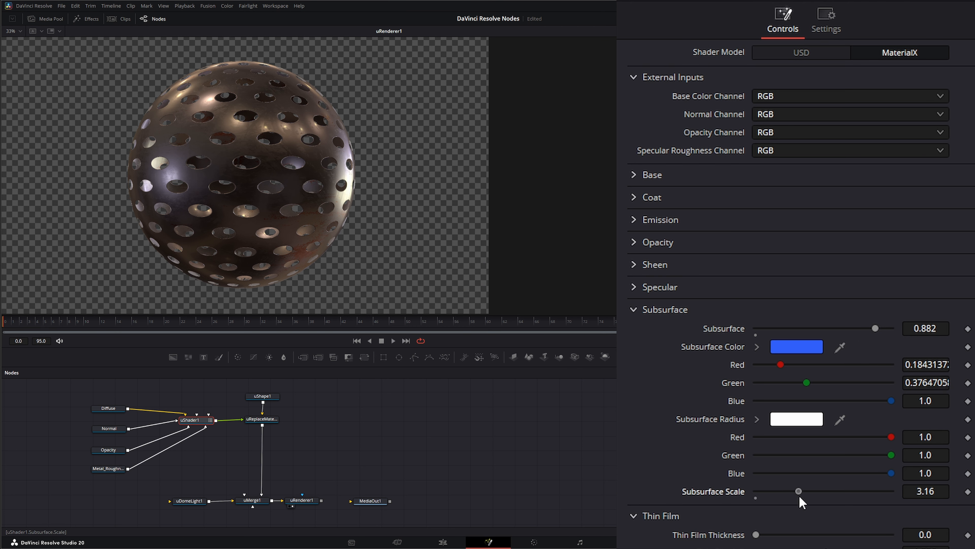
{"action": "left_click", "coordinate": [756, 498]}
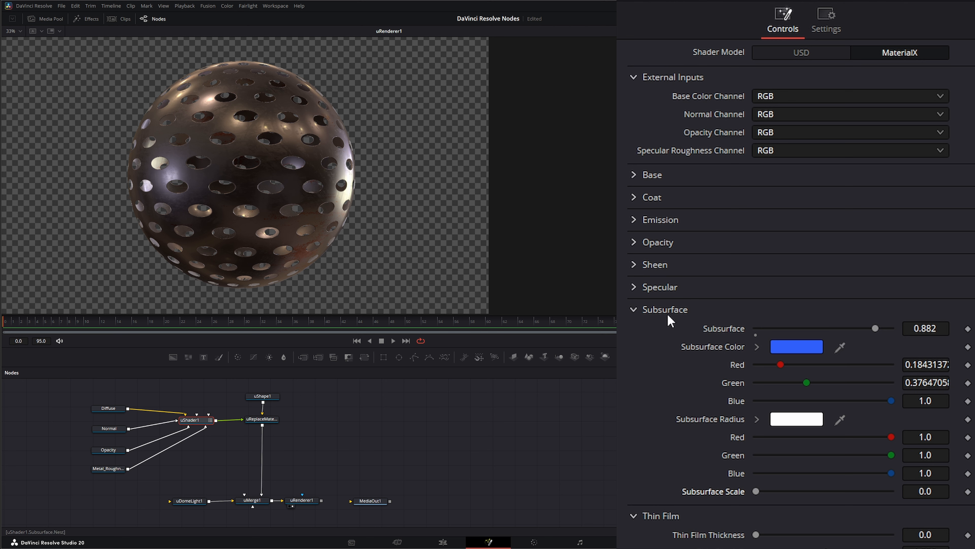
- Reset uShader1's Subsurface amount to 0.0 and raise the Thin Film Thickness to about 235
{"action": "double_click", "coordinate": [724, 328]}
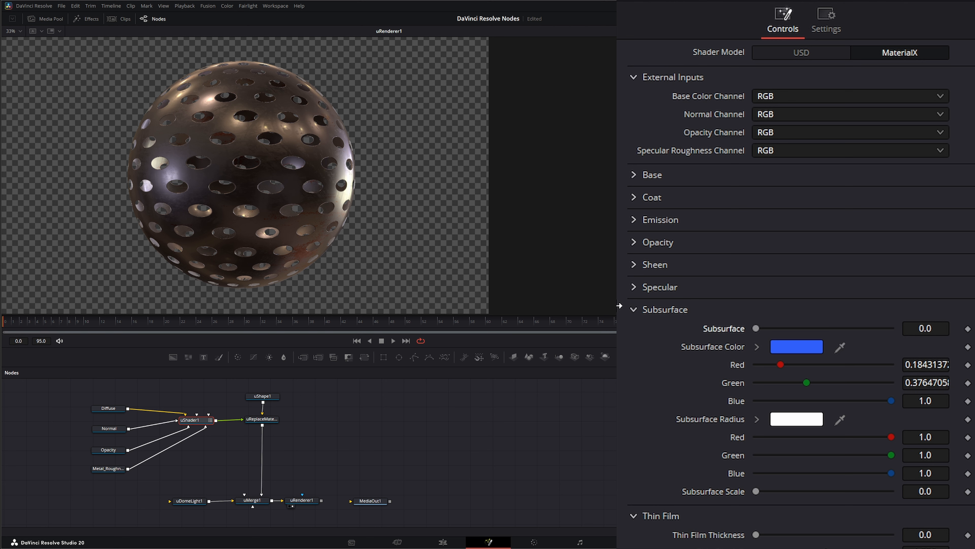
{"action": "left_click", "coordinate": [636, 313]}
{"action": "left_click_drag", "start_coordinate": [755, 351], "coordinate": [772, 353]}
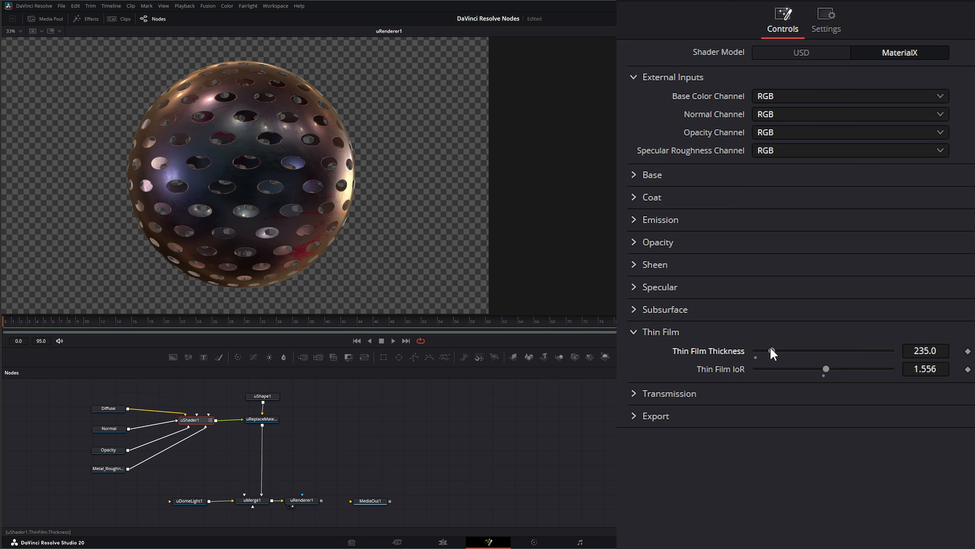
{"action": "left_click", "coordinate": [633, 332]}
- Try Transmission at 0.749 with a Transmission Depth of 41.7 on uShader1, and reset the Transmission amount
{"action": "left_click", "coordinate": [636, 354]}
{"action": "left_click_drag", "start_coordinate": [758, 375], "coordinate": [859, 394]}
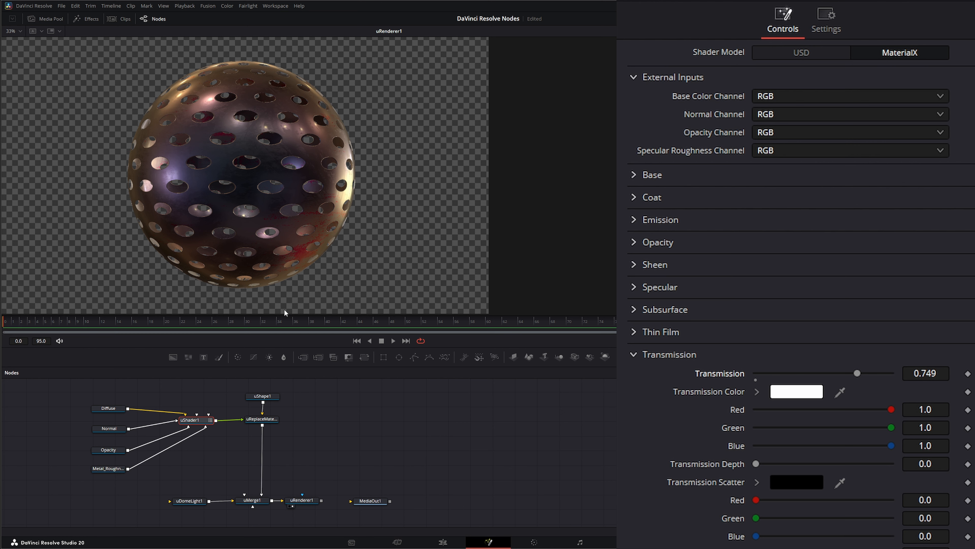
{"action": "left_click_drag", "start_coordinate": [756, 463], "coordinate": [812, 464]}
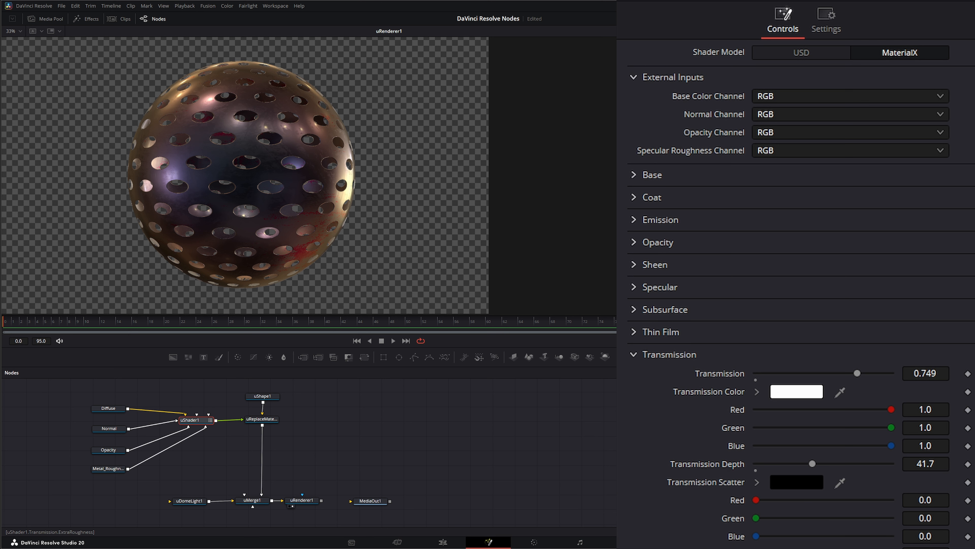
{"action": "double_click", "coordinate": [727, 375]}
{"action": "left_click", "coordinate": [633, 355]}
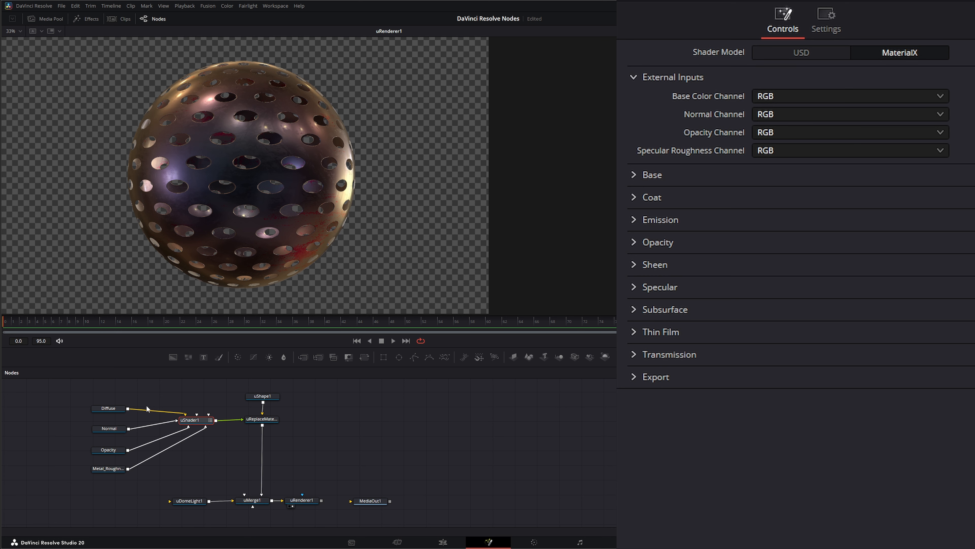
- Move the four texture nodes farther from uShader1 and insert a uTexture Transform node between Opacity and uShader1
{"action": "left_click_drag", "start_coordinate": [74, 395], "coordinate": [71, 465]}
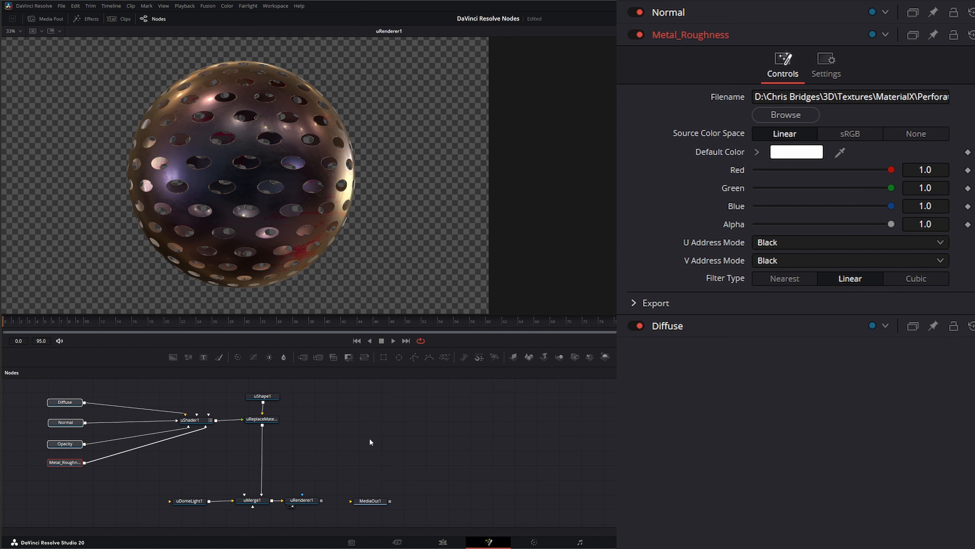
{"action": "left_click", "coordinate": [64, 445]}
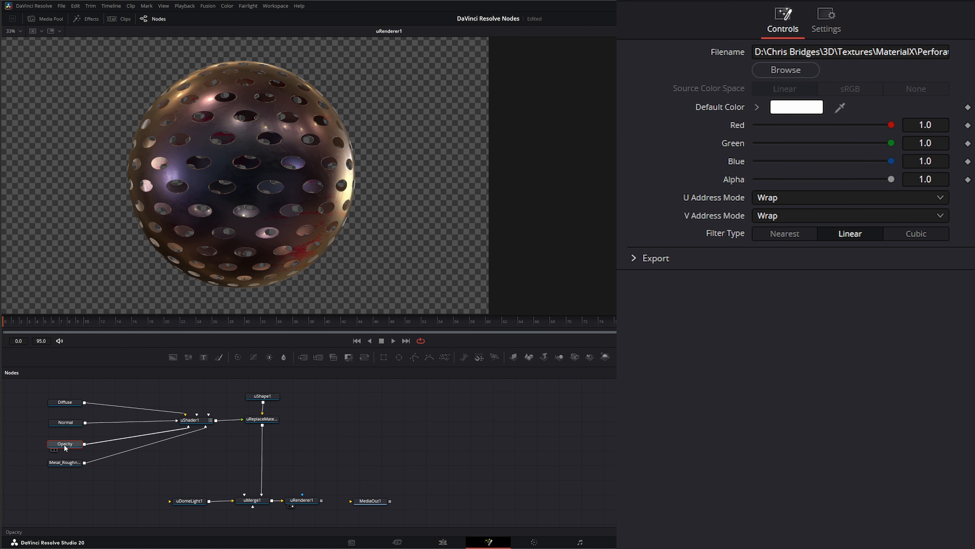
{"action": "key", "text": "shift+space"}
{"action": "type", "text": "utex"}
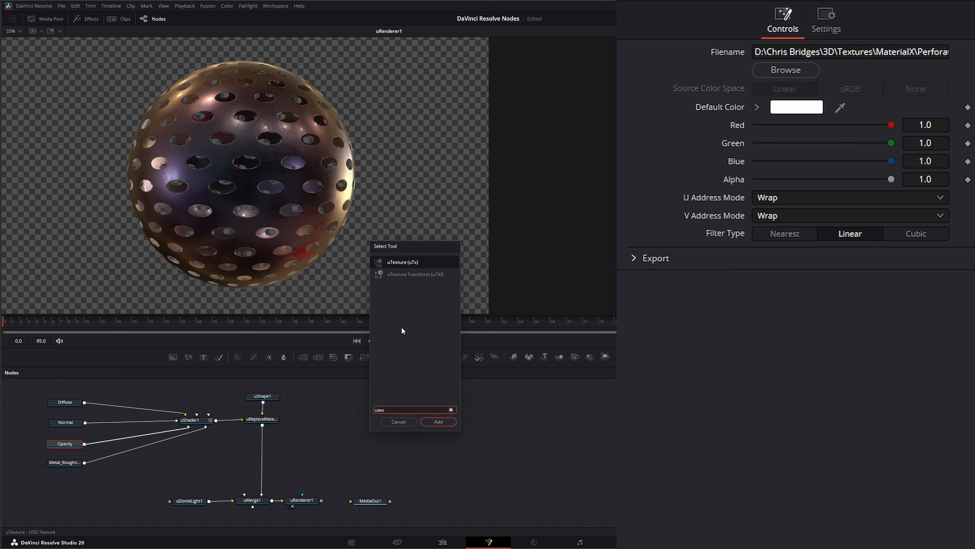
{"action": "left_click", "coordinate": [392, 274]}
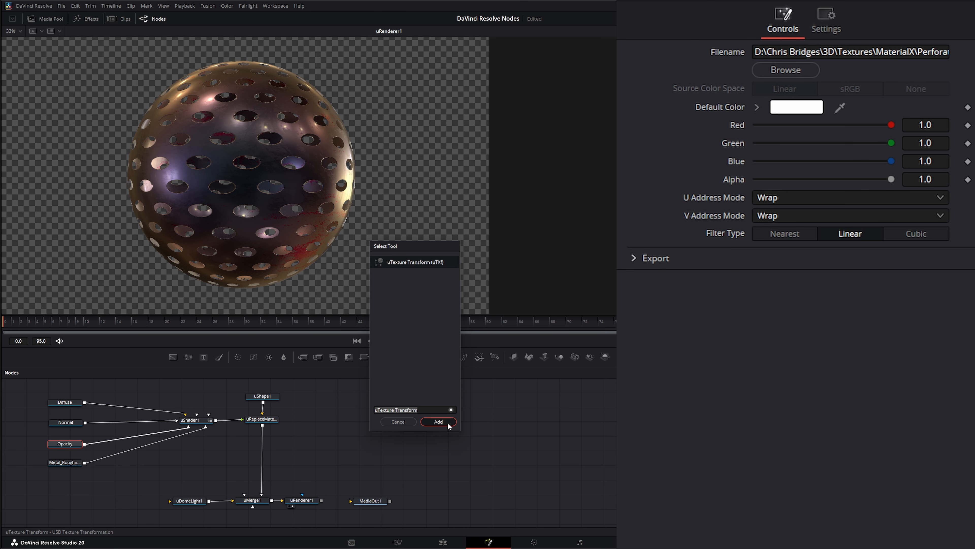
{"action": "left_click", "coordinate": [438, 422]}
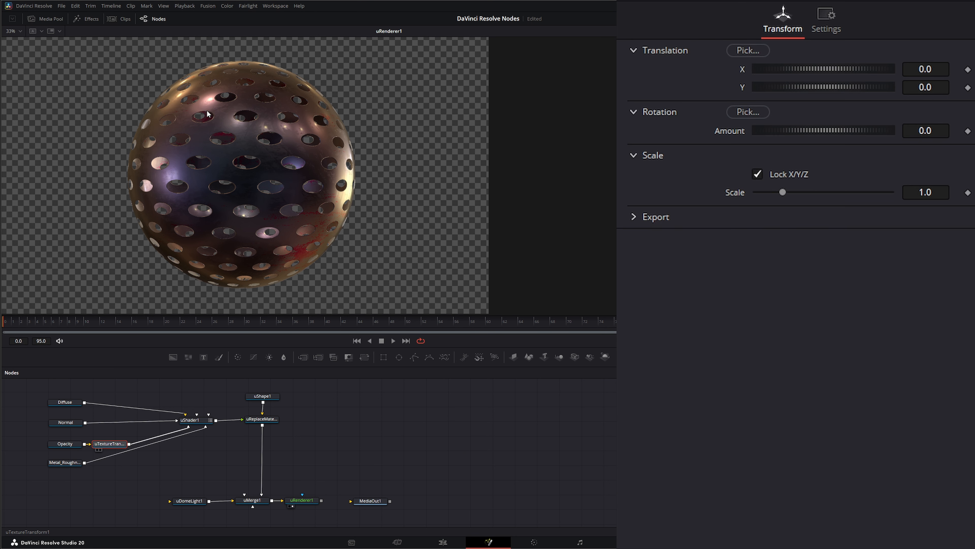
- Space out and align the Opacity and uTextureTransform1 nodes in the node graph
{"action": "left_click", "coordinate": [59, 445]}
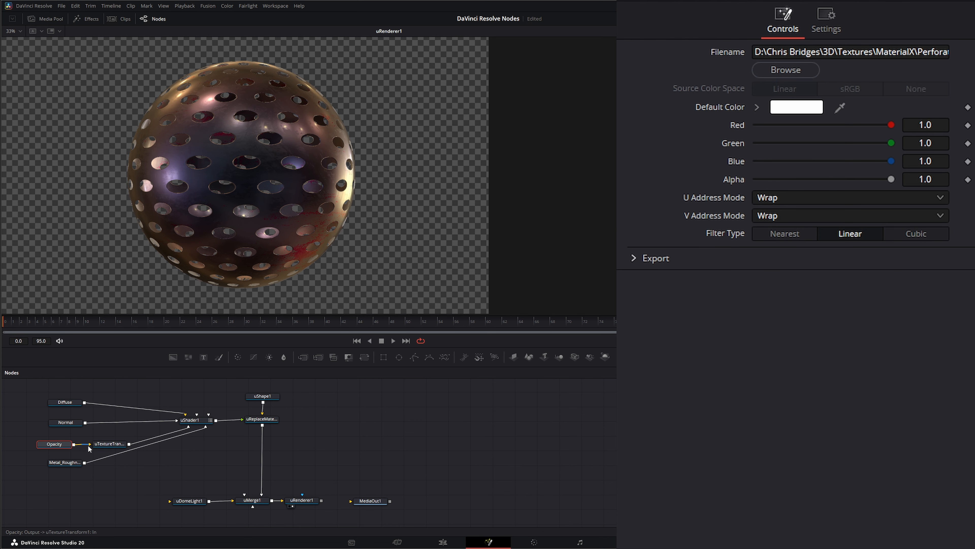
{"action": "left_click", "coordinate": [107, 446]}
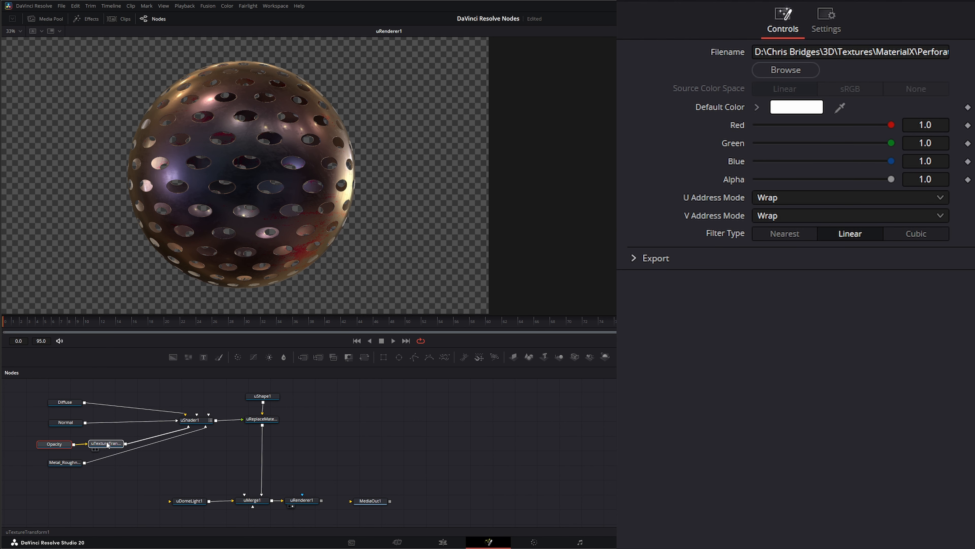
{"action": "left_click_drag", "start_coordinate": [110, 487], "coordinate": [162, 481]}
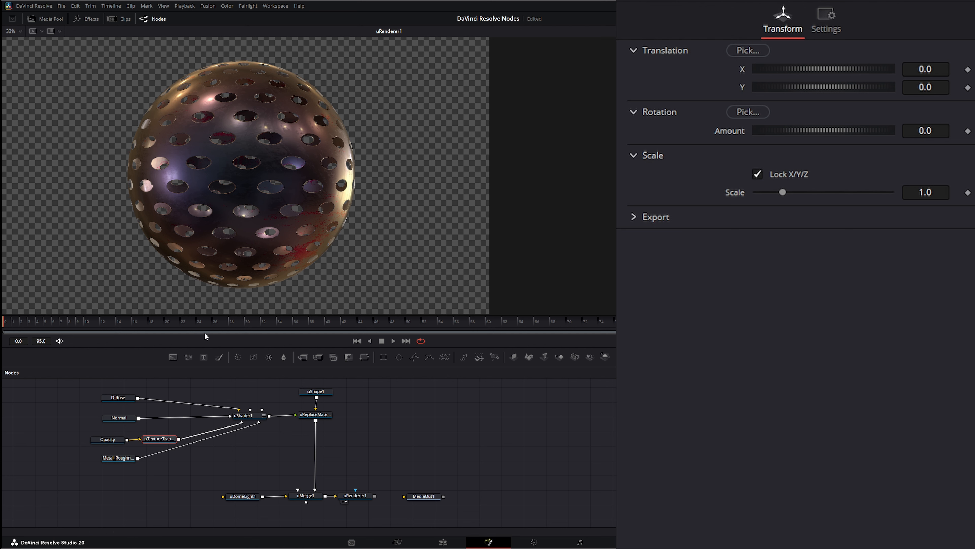
{"action": "left_click_drag", "start_coordinate": [106, 440], "coordinate": [107, 438]}
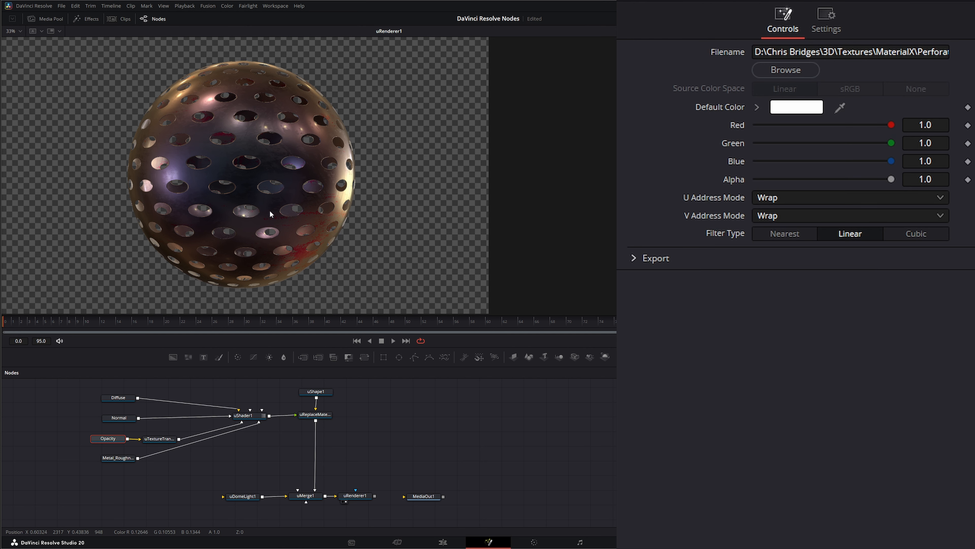
- Check the Diffuse and Opacity texture settings, and inspect the Scale controls of uTextureTransform1
{"action": "left_click_drag", "start_coordinate": [87, 389], "coordinate": [144, 403]}
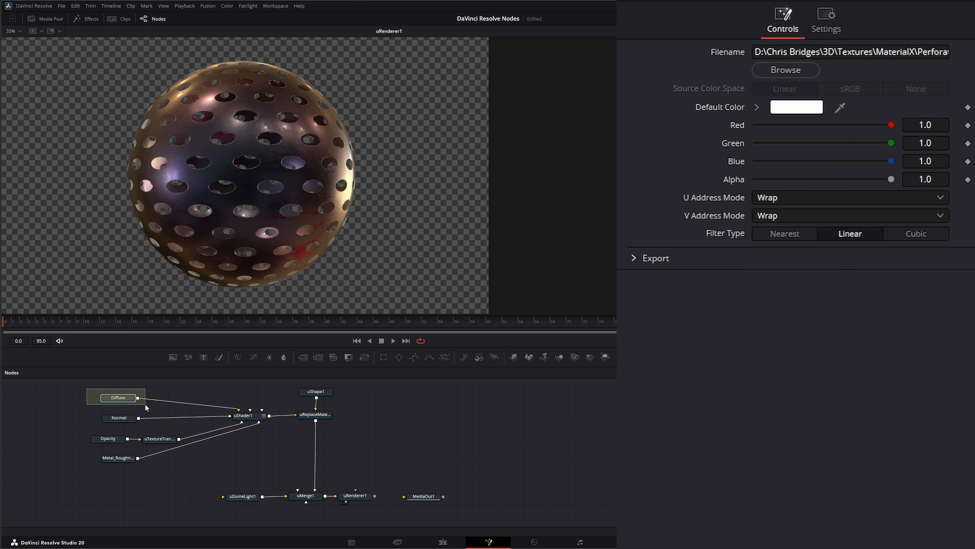
{"action": "left_click", "coordinate": [122, 400]}
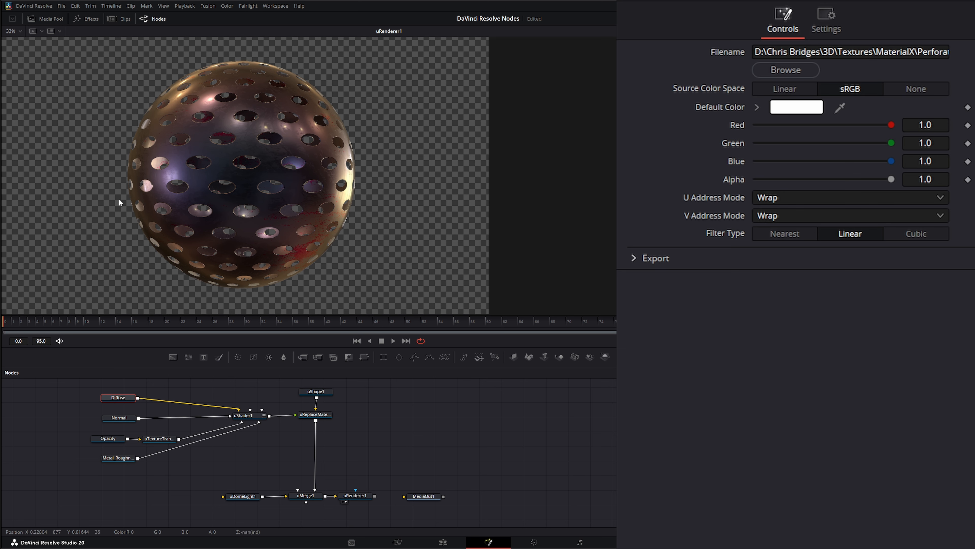
{"action": "left_click", "coordinate": [110, 439]}
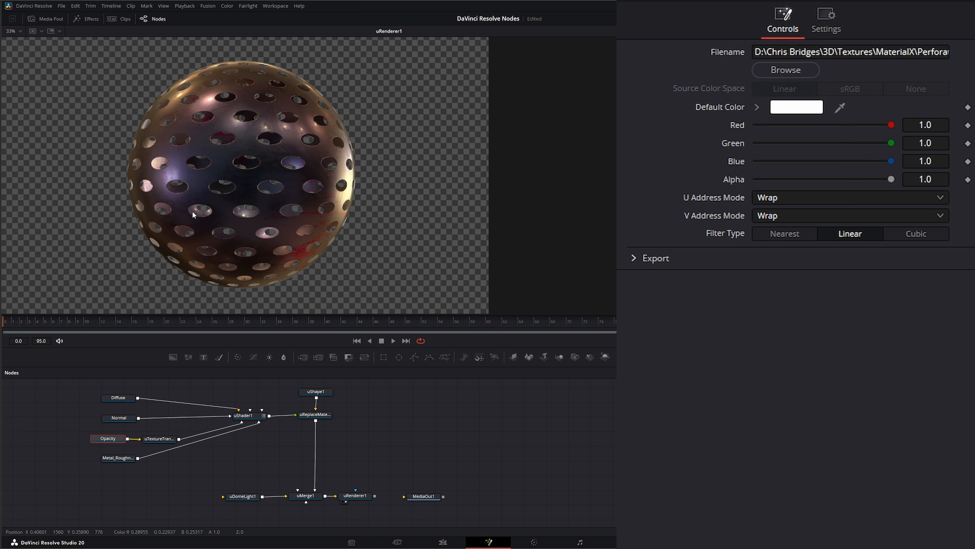
{"action": "left_click", "coordinate": [146, 439]}
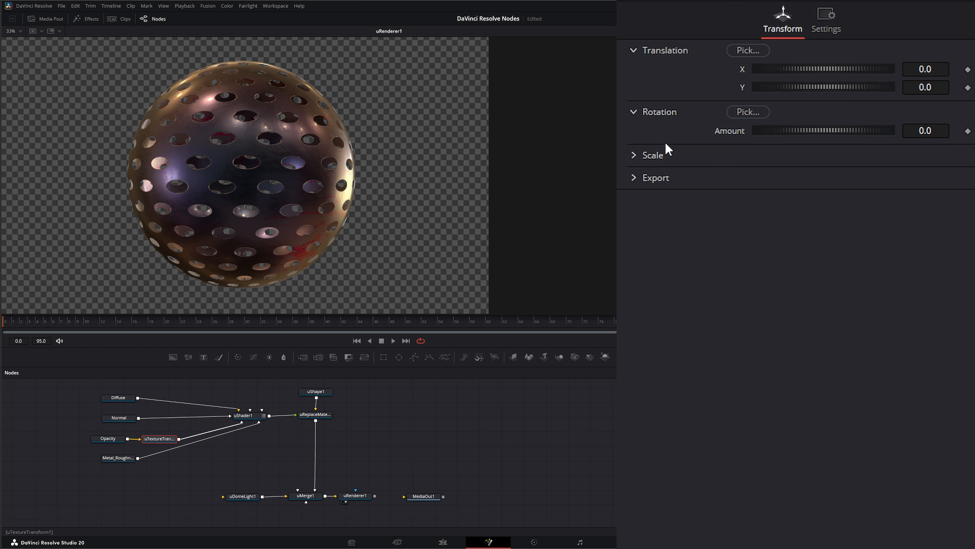
{"action": "left_click", "coordinate": [641, 156]}
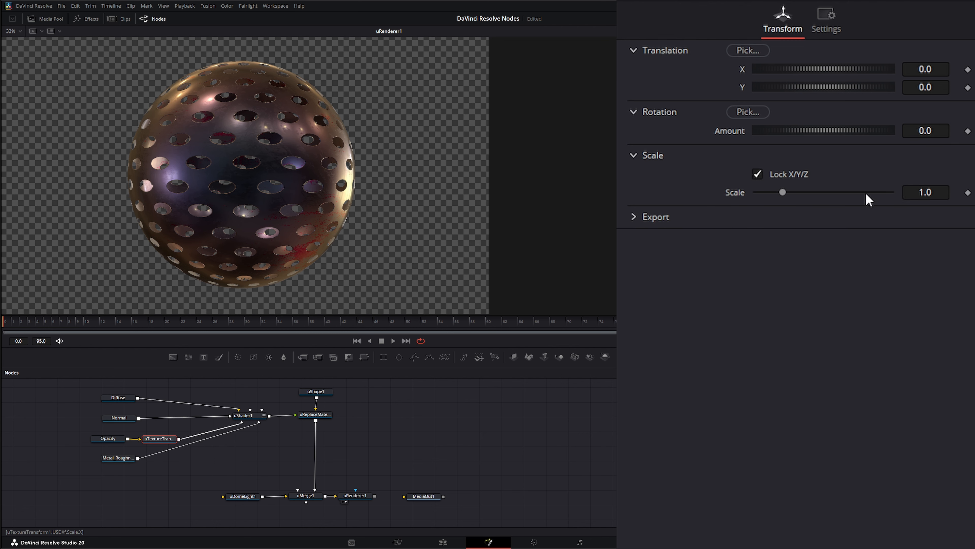
- Try reducing uTextureTransform1's Scale to 0.536, and reset the Scale to its default
{"action": "left_click_drag", "start_coordinate": [781, 192], "coordinate": [775, 192]}
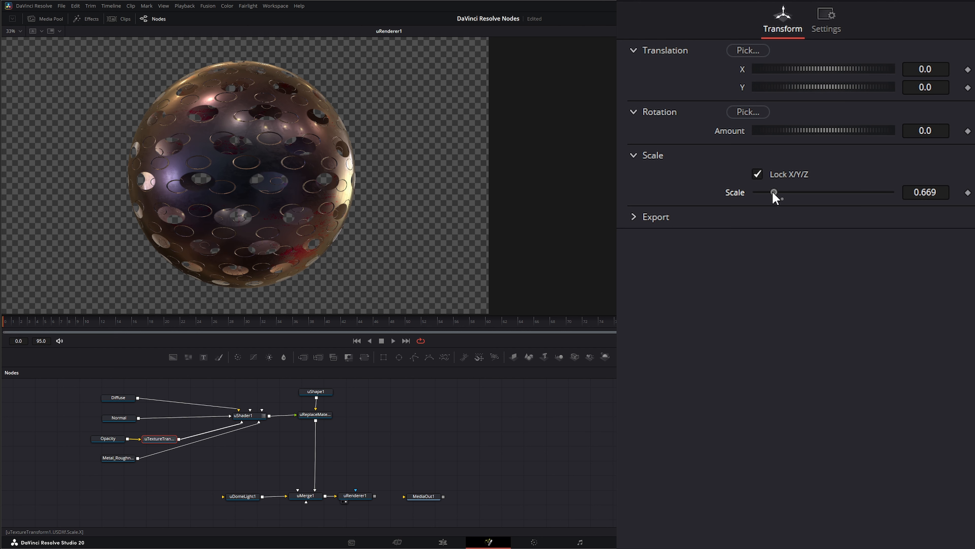
{"action": "left_click_drag", "start_coordinate": [773, 192], "coordinate": [769, 191]}
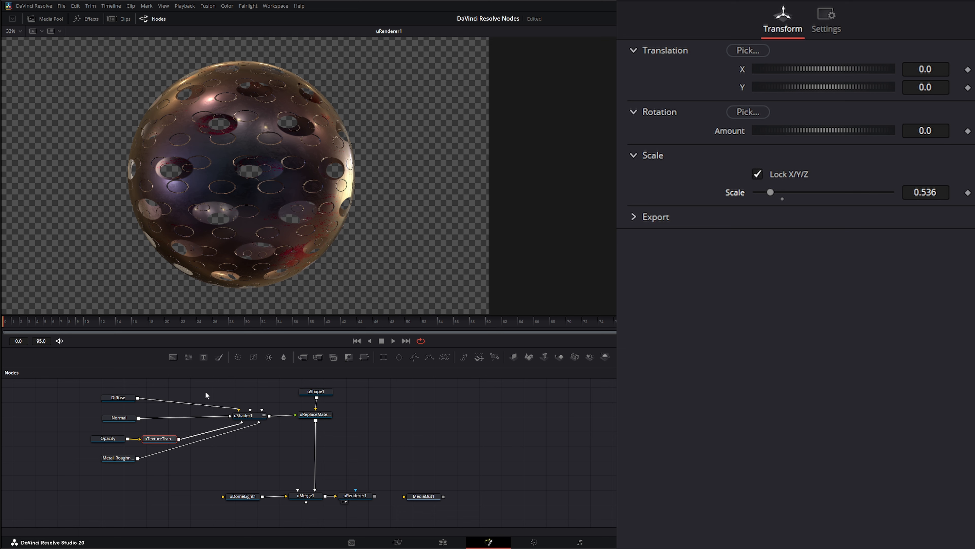
{"action": "double_click", "coordinate": [734, 191]}
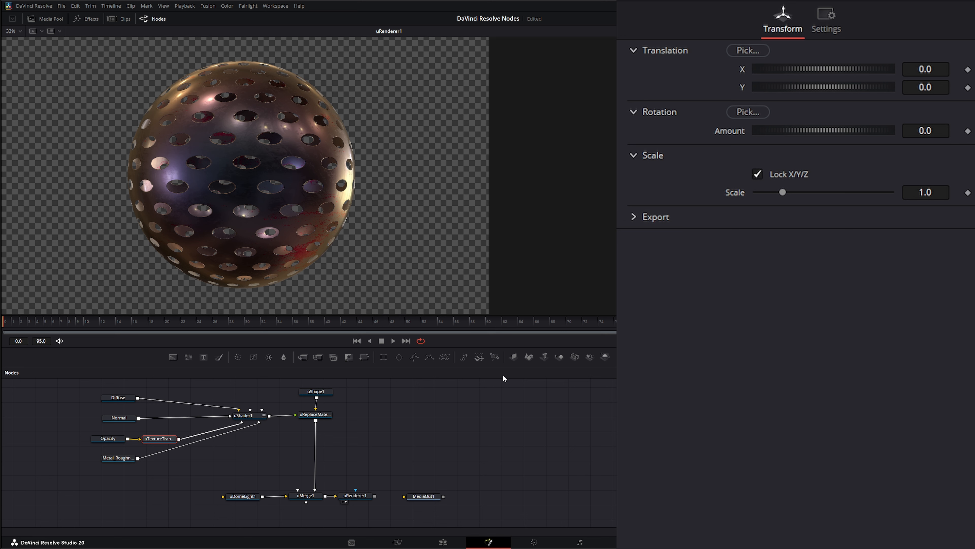
- Publish uTextureTransform1's Scale parameter and deselect the node
{"action": "right_click", "coordinate": [732, 190]}
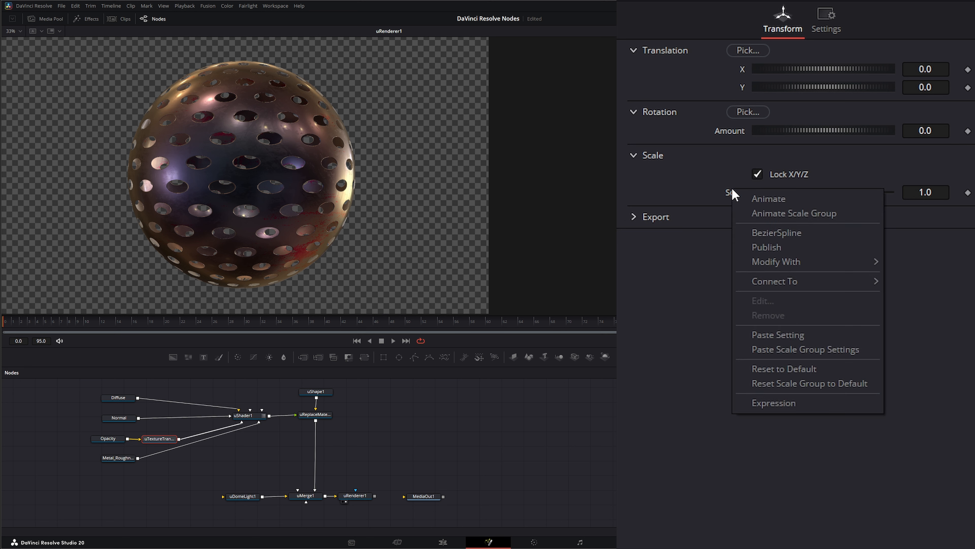
{"action": "left_click", "coordinate": [782, 250]}
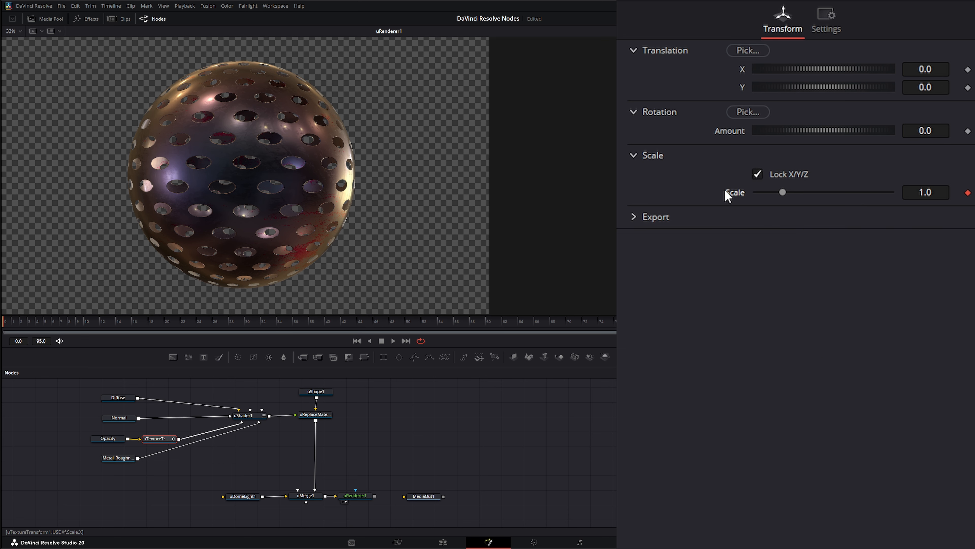
{"action": "left_click", "coordinate": [372, 395]}
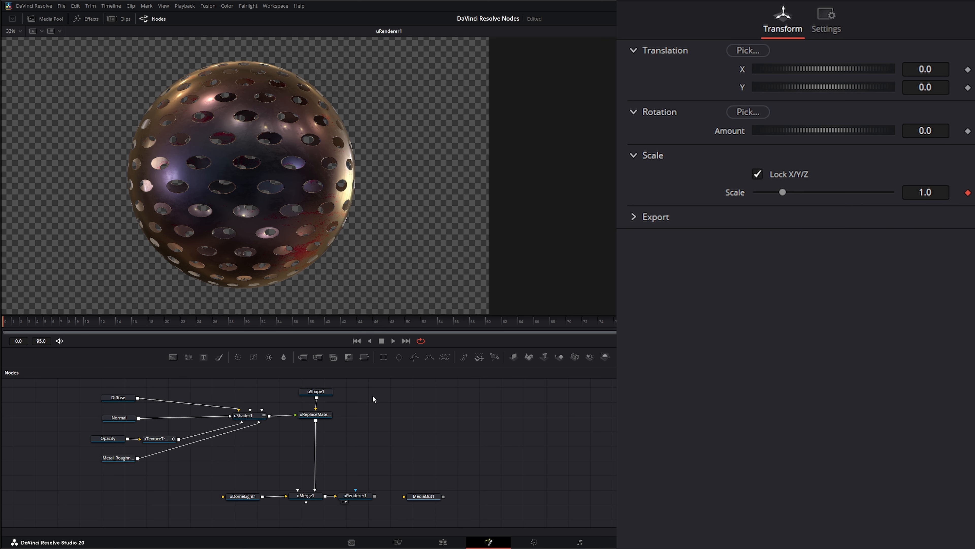
- Add an unconnected uTexture Transform node and place it in the empty area beside uShape1
{"action": "key", "text": "shift+space"}
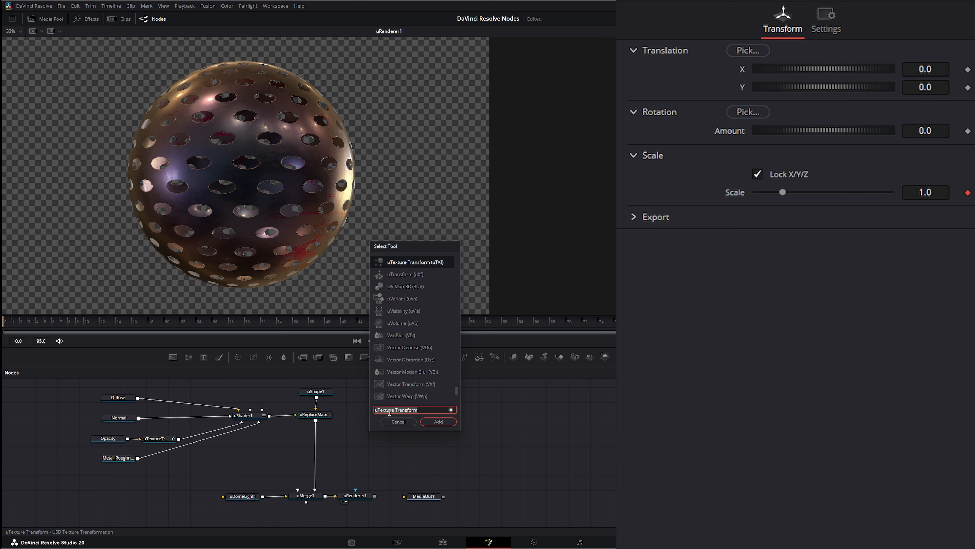
{"action": "type", "text": "utex"}
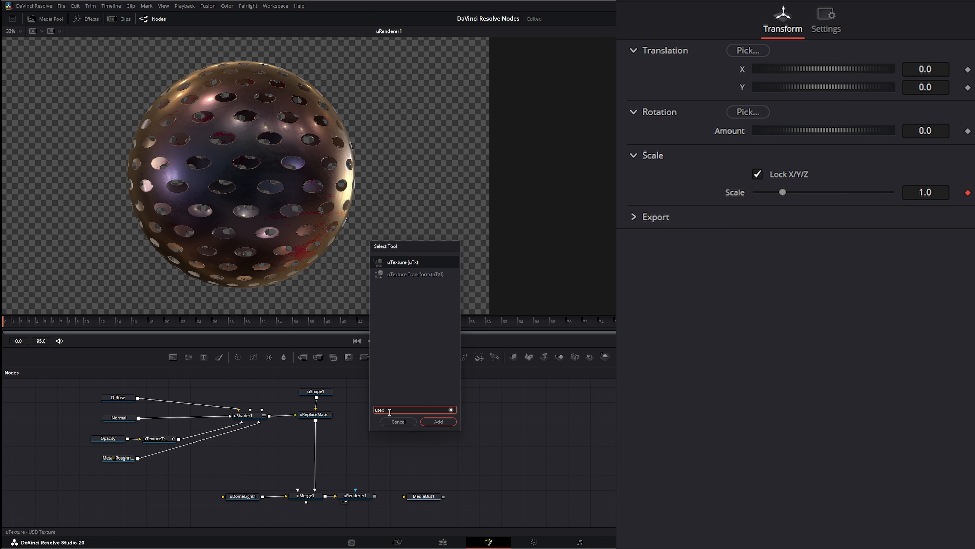
{"action": "left_click", "coordinate": [421, 274]}
{"action": "left_click", "coordinate": [442, 422]}
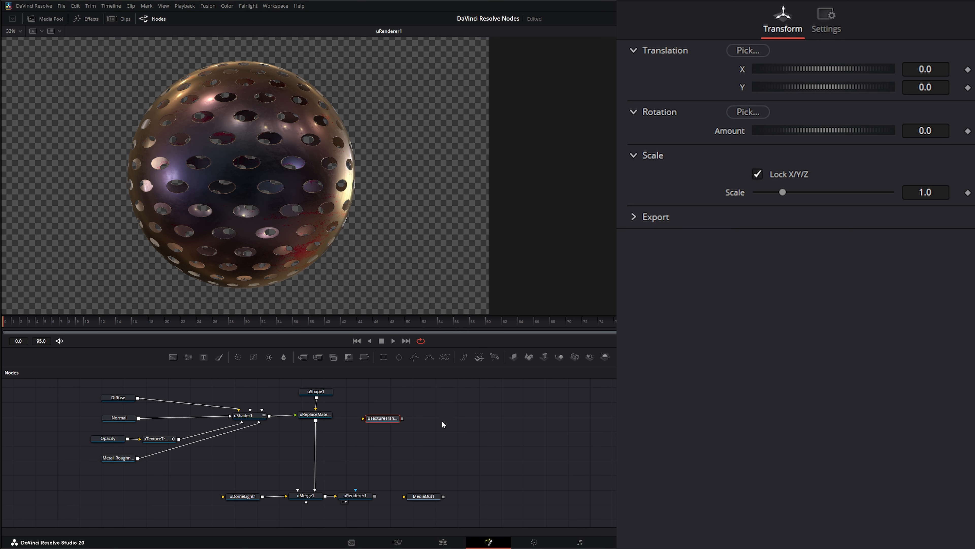
{"action": "left_click_drag", "start_coordinate": [386, 422], "coordinate": [401, 406]}
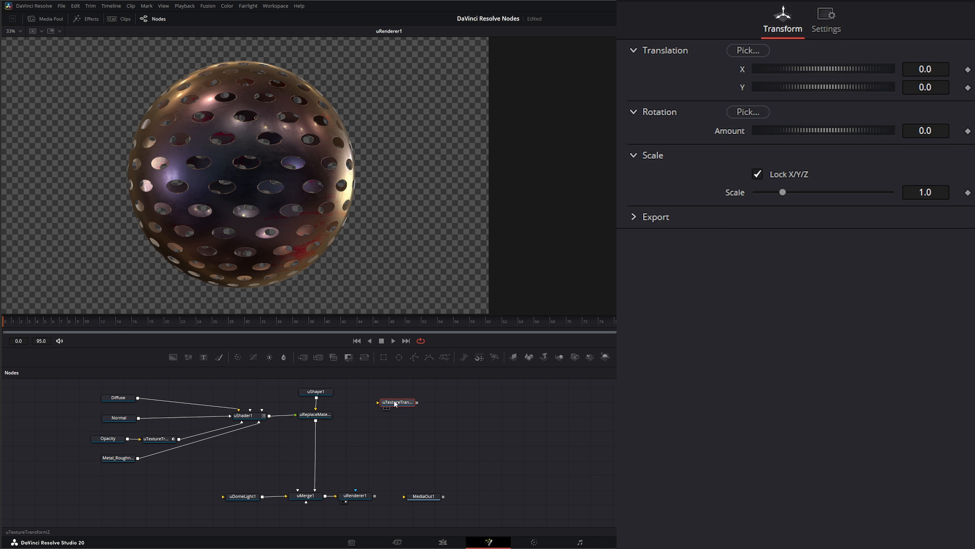
{"action": "mouse_move", "coordinate": [396, 402]}
{"action": "left_mouse_down"}
{"action": "mouse_move", "coordinate": [382, 402]}
{"action": "mouse_move", "coordinate": [390, 404]}
{"action": "left_mouse_up"}
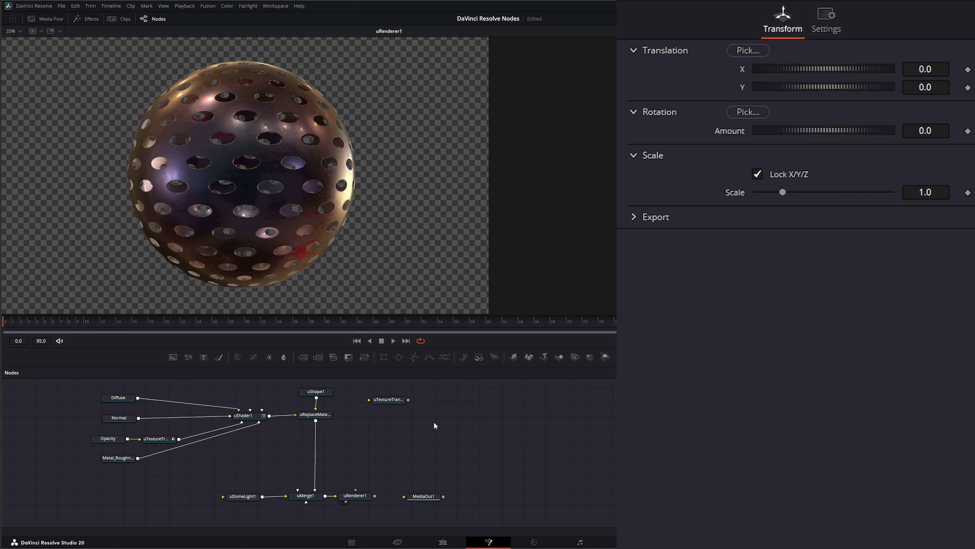
- Add two more unconnected uTexture Transform nodes to the empty area of the node graph
{"action": "key", "text": "shift+space"}
{"action": "type", "text": "utt"}
{"action": "key", "text": "Return"}
{"action": "key", "text": "shift+space"}
{"action": "type", "text": "utt"}
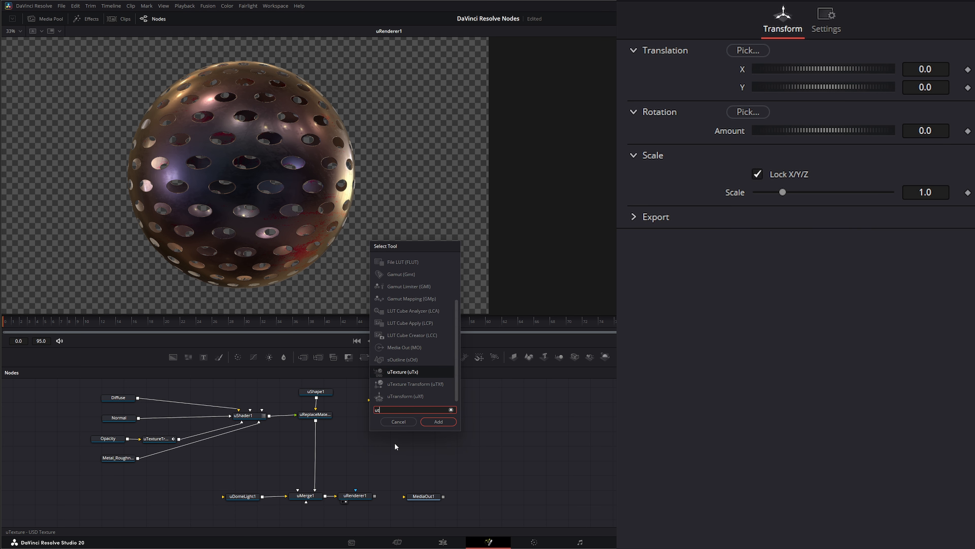
{"action": "left_click", "coordinate": [441, 422]}
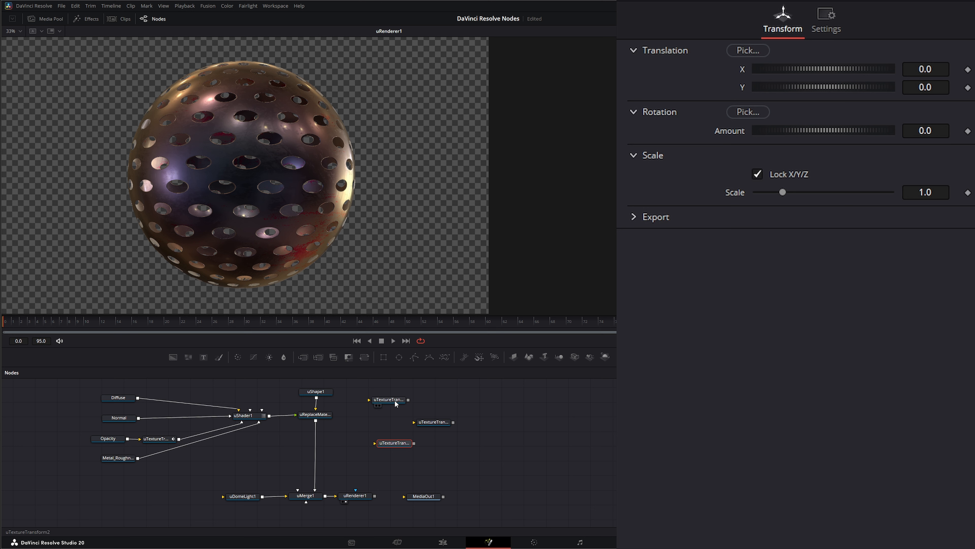
- Insert the three new uTexture Transform nodes between the Diffuse, Normal and Metal_Roughness textures and uShader1
{"action": "left_click_drag", "start_coordinate": [395, 400], "coordinate": [169, 397]}
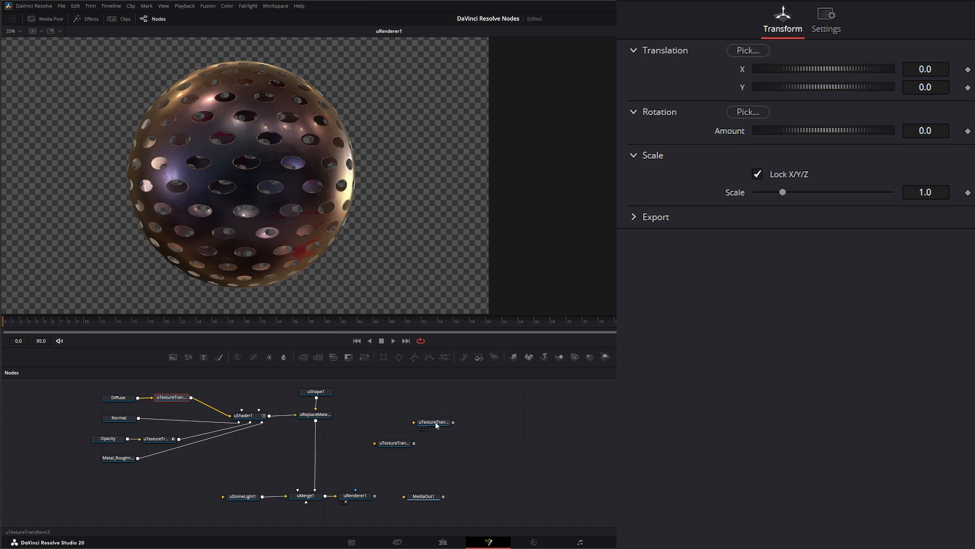
{"action": "left_click_drag", "start_coordinate": [436, 424], "coordinate": [308, 408]}
{"action": "left_click_drag", "start_coordinate": [170, 414], "coordinate": [177, 420]}
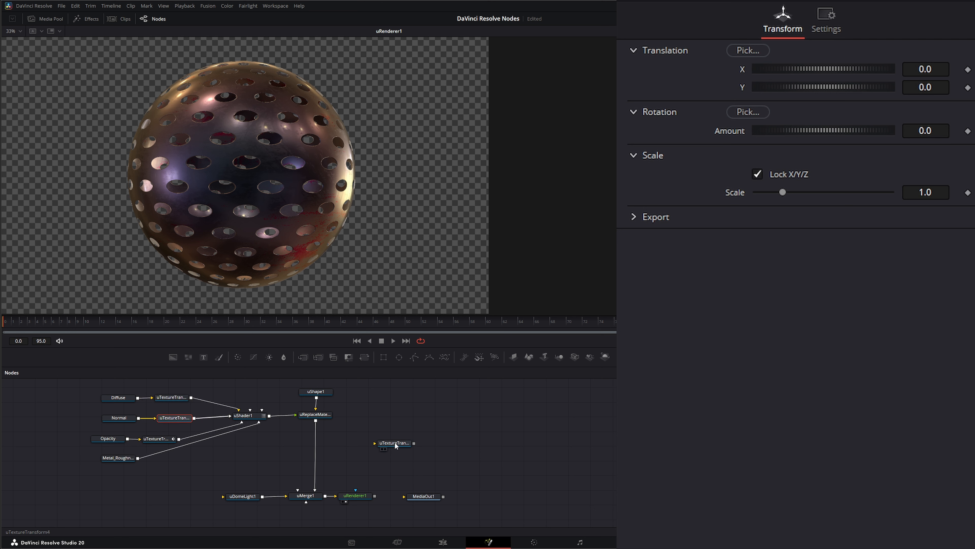
{"action": "left_click_drag", "start_coordinate": [398, 441], "coordinate": [164, 453]}
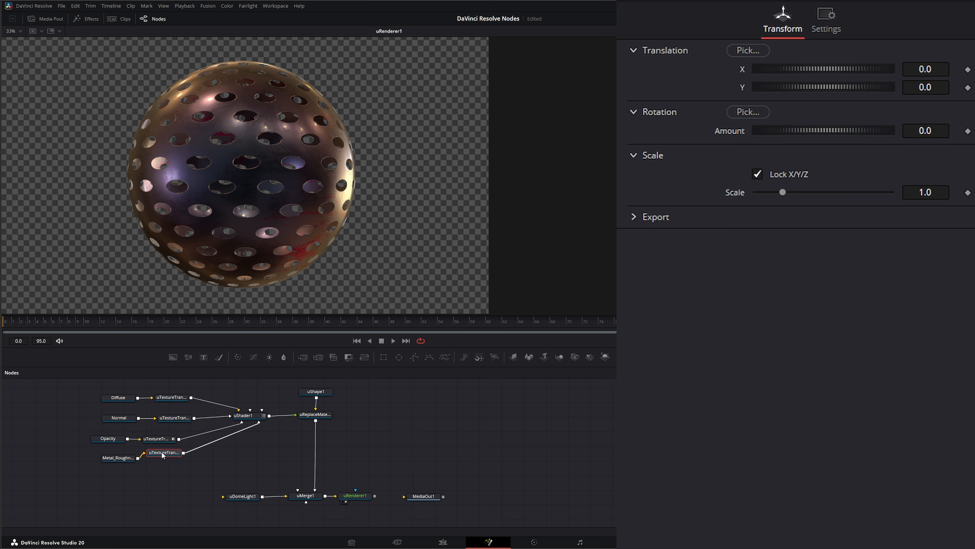
{"action": "left_click_drag", "start_coordinate": [162, 455], "coordinate": [165, 459]}
- Connect the Scale of the Diffuse texture's transform node to uTextureTransform1's published Scale
{"action": "left_click", "coordinate": [169, 397]}
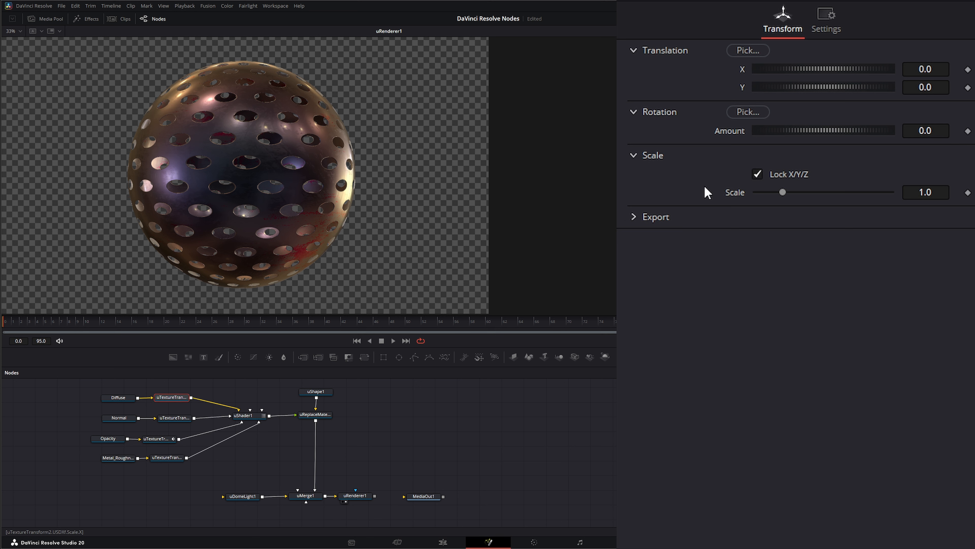
{"action": "right_click", "coordinate": [732, 191]}
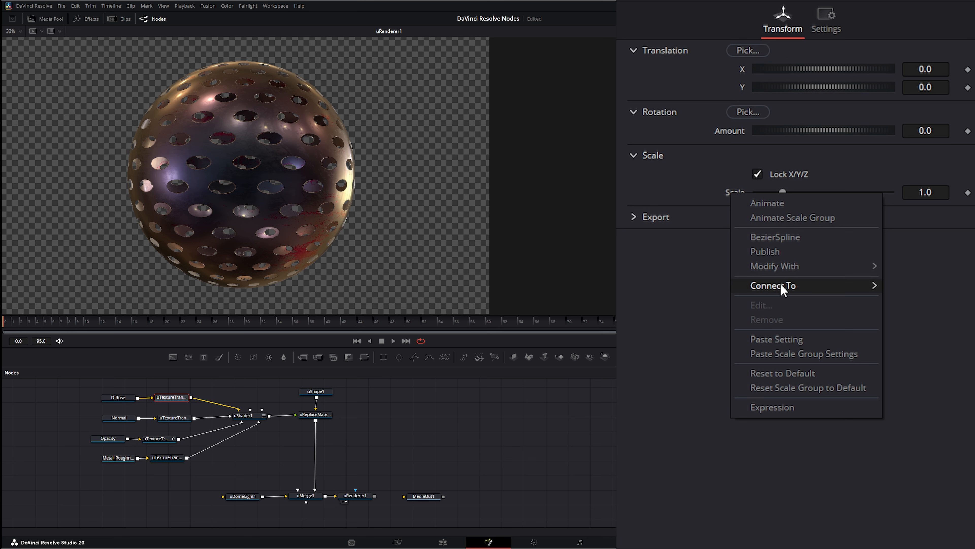
{"action": "mouse_move", "coordinate": [814, 290]}
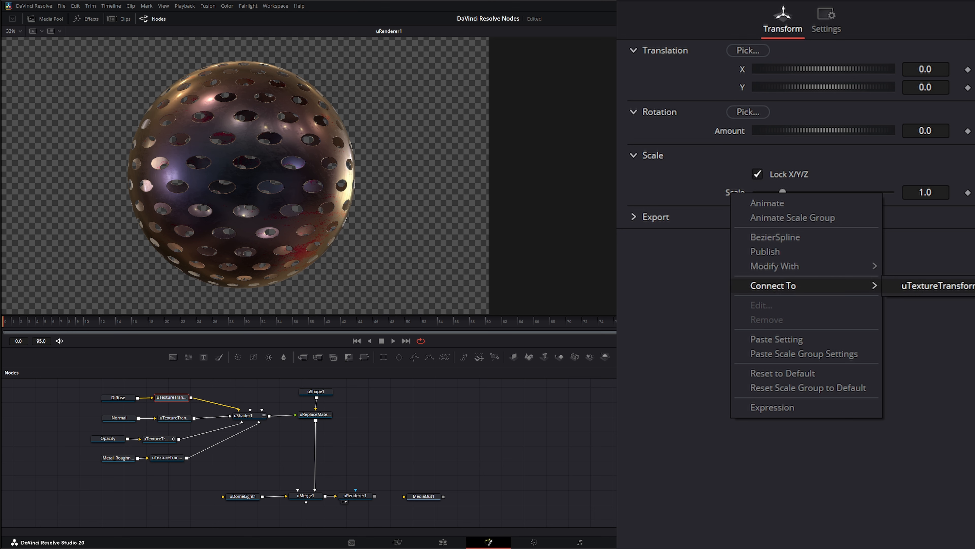
{"action": "left_click", "coordinate": [937, 286]}
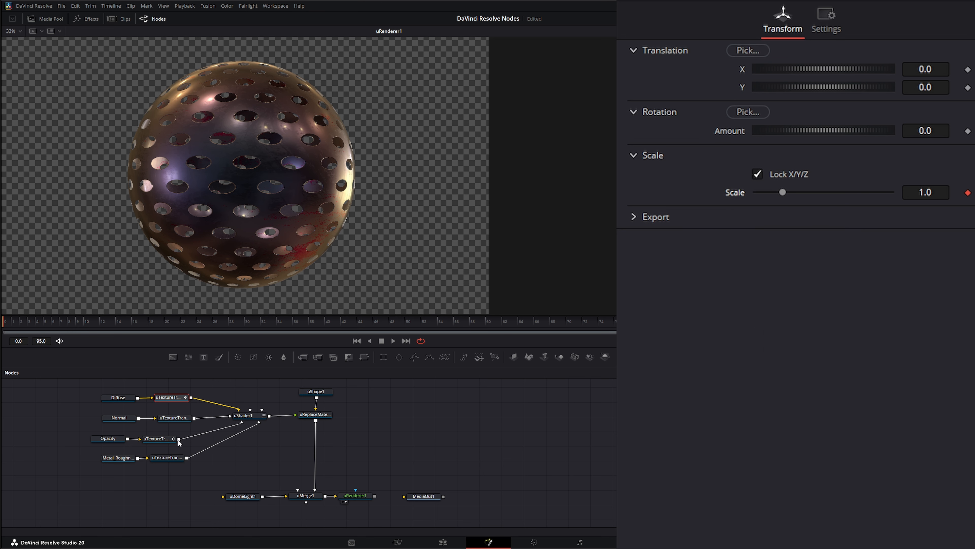
- Connect the Scale of the Normal texture's transform node to uTextureTransform1's published Scale
{"action": "left_click", "coordinate": [161, 438]}
{"action": "left_click", "coordinate": [173, 418]}
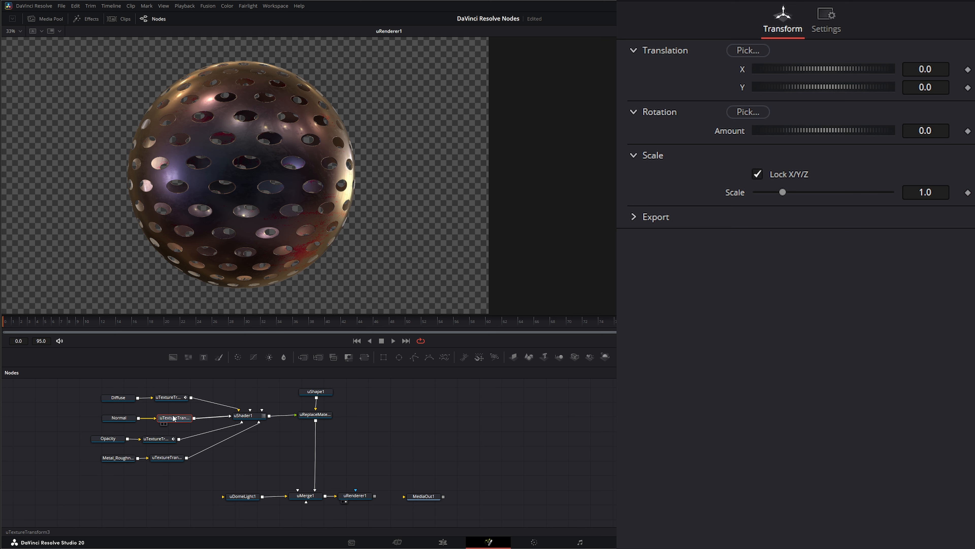
{"action": "right_click", "coordinate": [732, 193]}
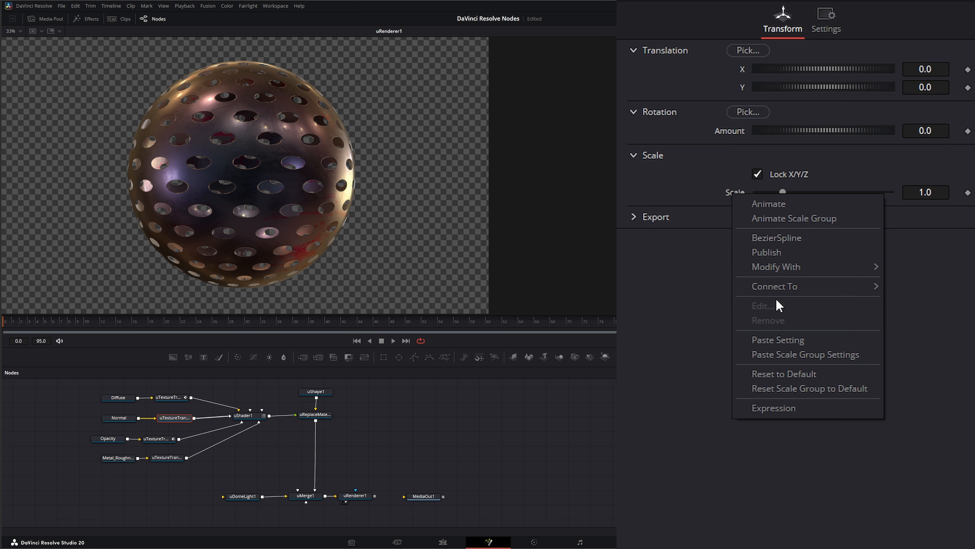
{"action": "mouse_move", "coordinate": [809, 290]}
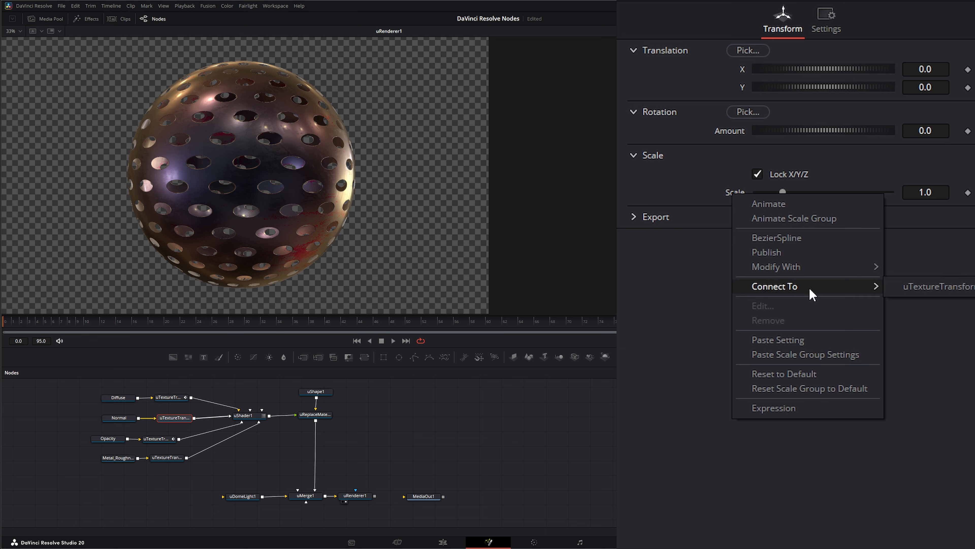
{"action": "left_click", "coordinate": [937, 286]}
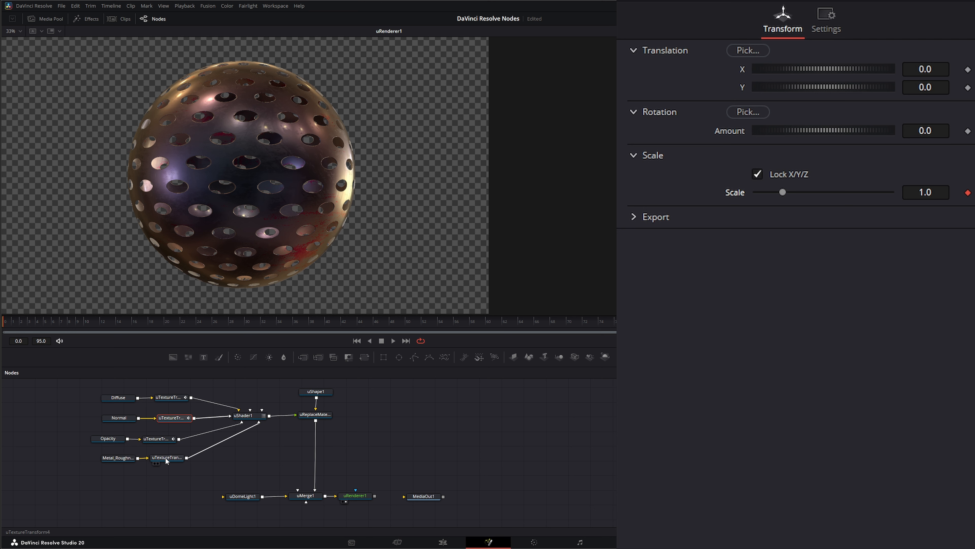
- Connect the Scale of the Metal_Roughness texture's transform node to uTextureTransform1's published Scale
{"action": "left_click", "coordinate": [180, 457]}
{"action": "right_click", "coordinate": [732, 194]}
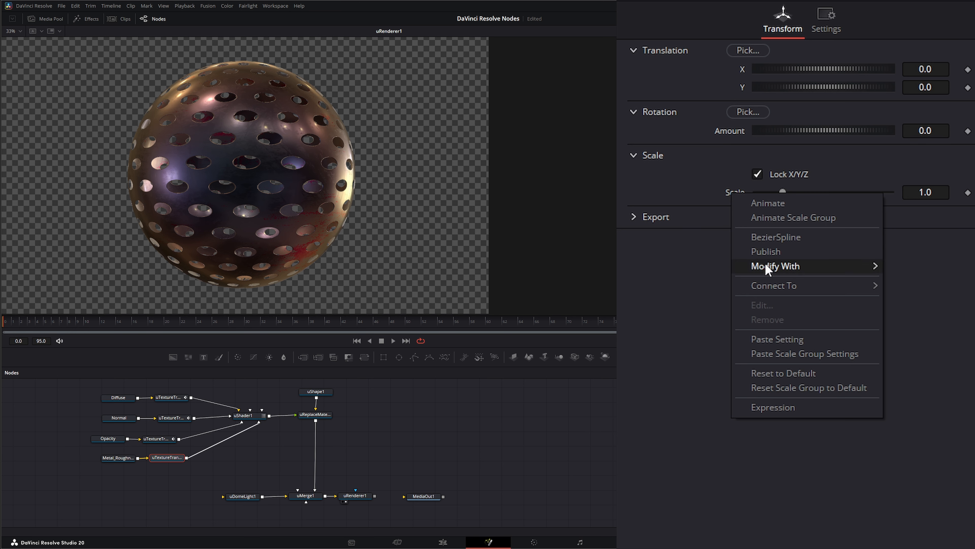
{"action": "mouse_move", "coordinate": [781, 285]}
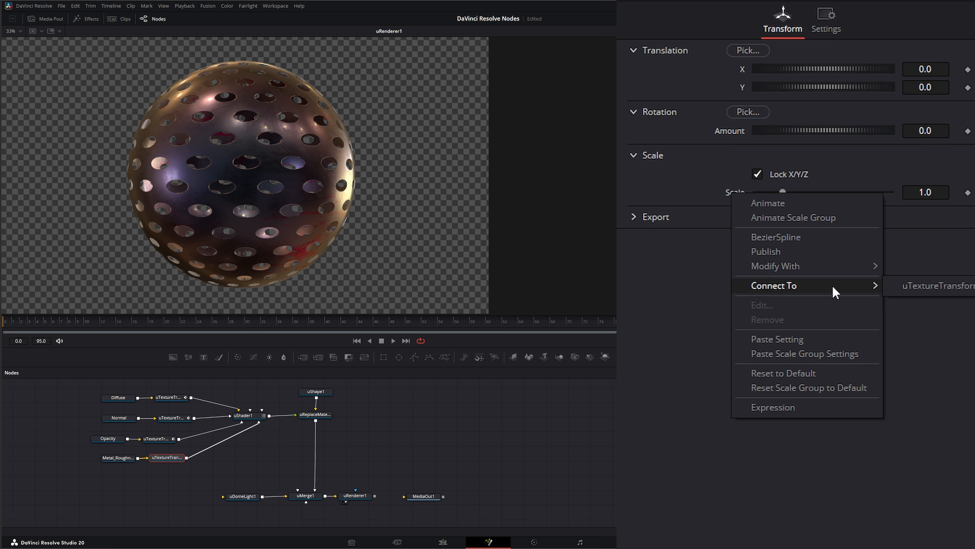
{"action": "left_click", "coordinate": [936, 286]}
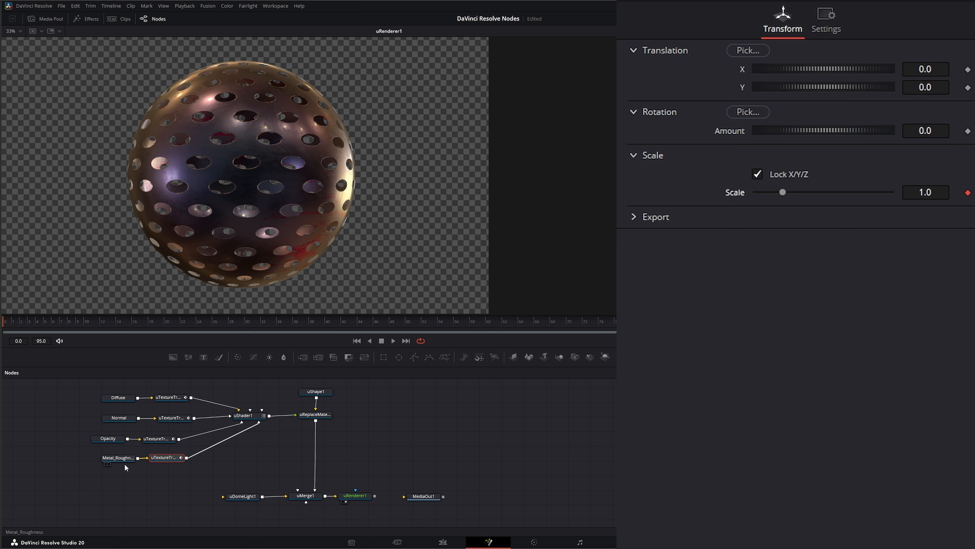
- Try linked texture Scale values of 0.562 and 1.394 on uTextureTransform1, and settle on 0.322
{"action": "left_click", "coordinate": [159, 438]}
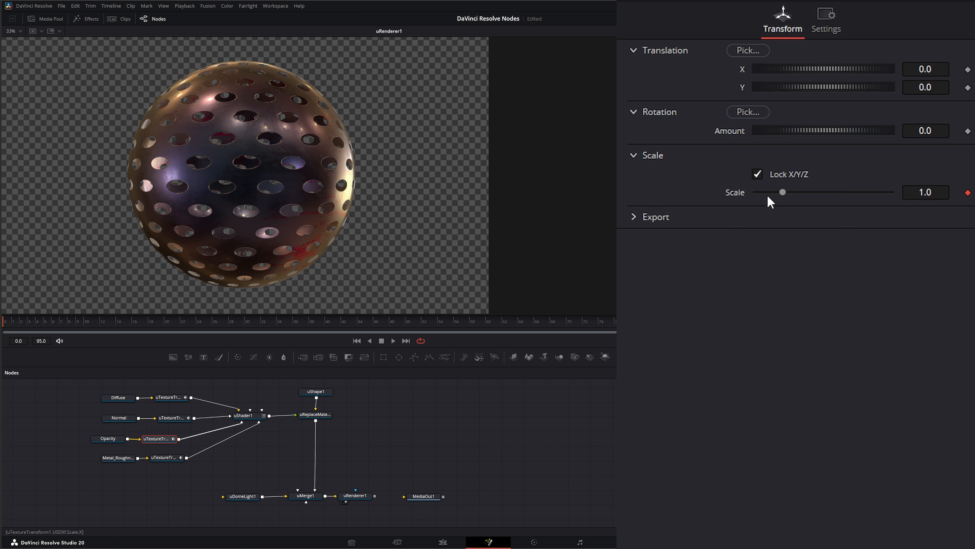
{"action": "left_click_drag", "start_coordinate": [781, 194], "coordinate": [770, 192]}
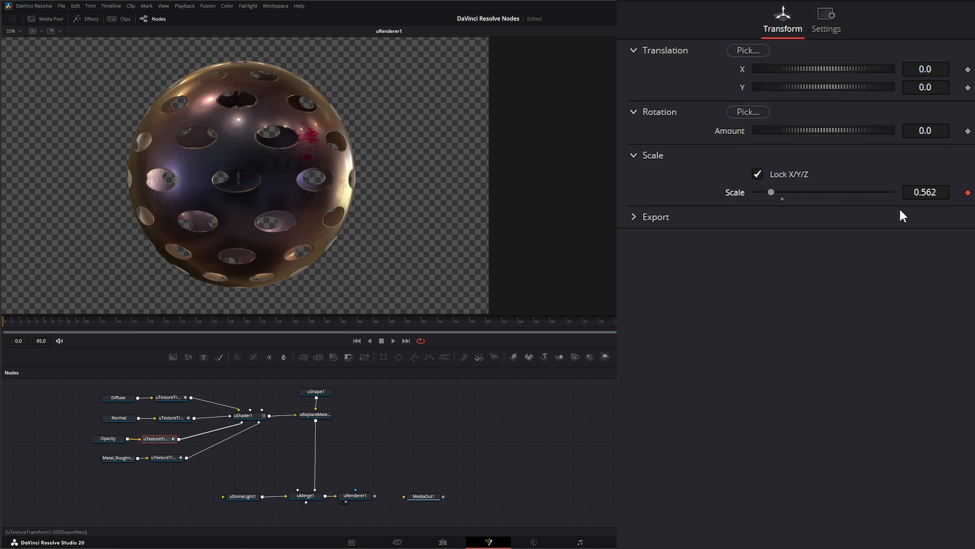
{"action": "left_click", "coordinate": [936, 192]}
{"action": "key", "text": "BackSpace"}
{"action": "mouse_move", "coordinate": [936, 192]}
{"action": "left_mouse_down"}
{"action": "mouse_move", "coordinate": [928, 192]}
{"action": "mouse_move", "coordinate": [967, 192]}
{"action": "mouse_move", "coordinate": [931, 192]}
{"action": "left_mouse_up"}
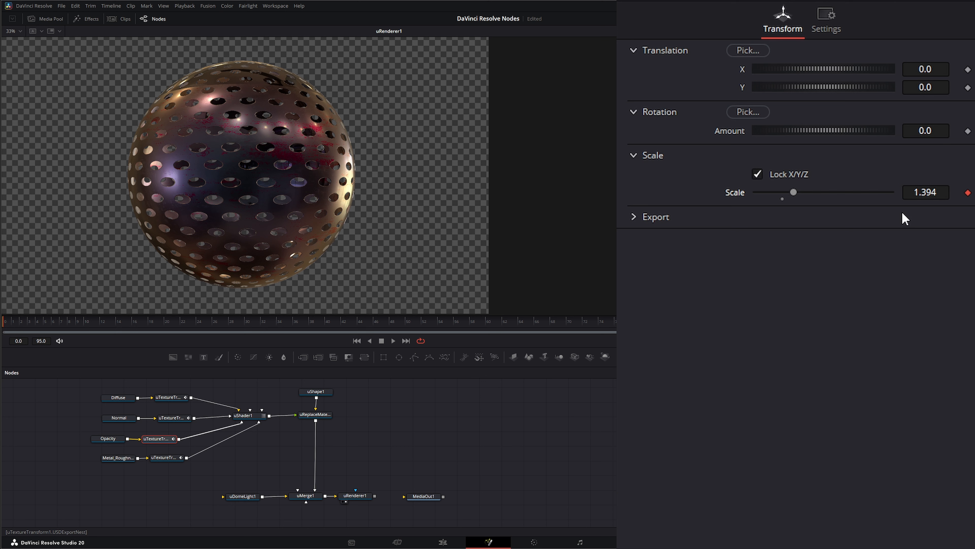
{"action": "left_click", "coordinate": [762, 192]}
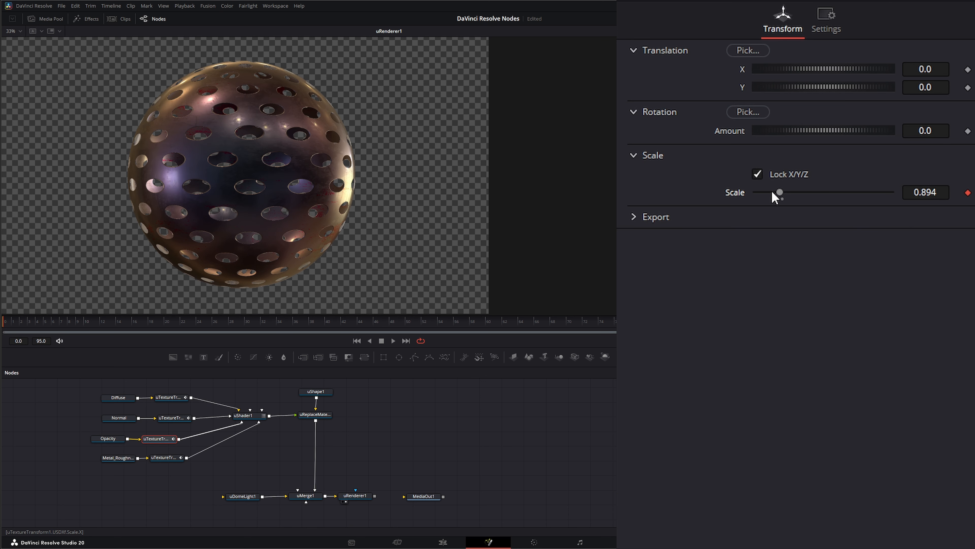
{"action": "left_click_drag", "start_coordinate": [775, 192], "coordinate": [760, 192]}
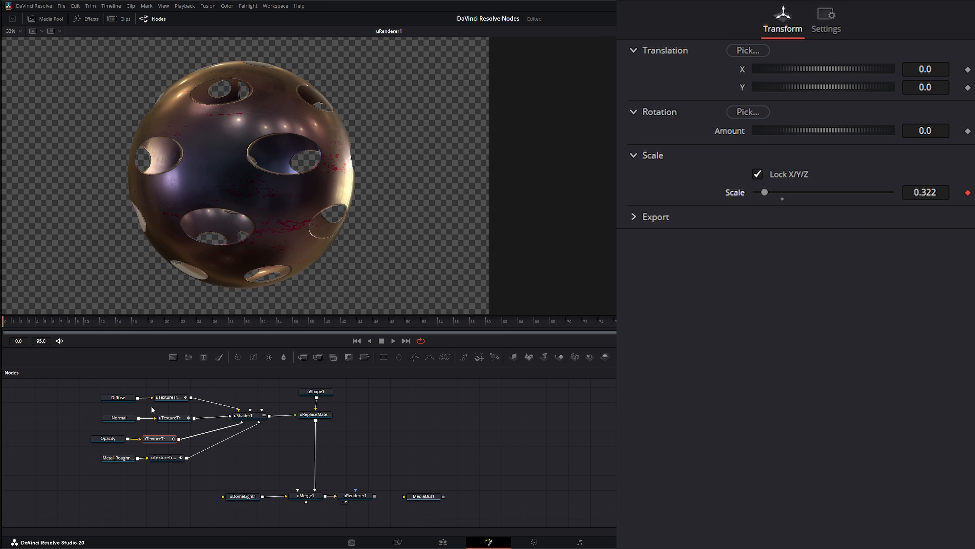
- Rotate the uShape1 sphere around its Y axis to 347.2
{"action": "left_click", "coordinate": [316, 391]}
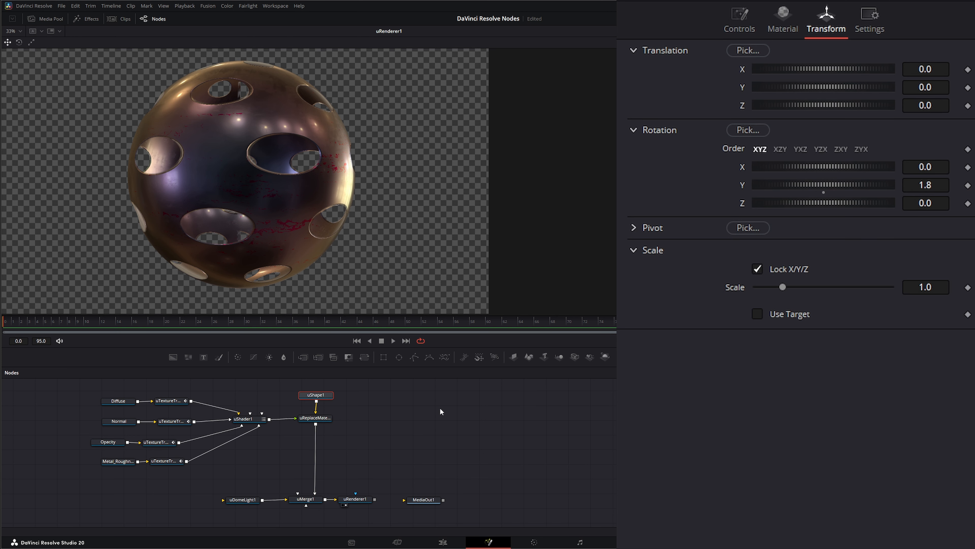
{"action": "left_click_drag", "start_coordinate": [815, 186], "coordinate": [891, 186]}
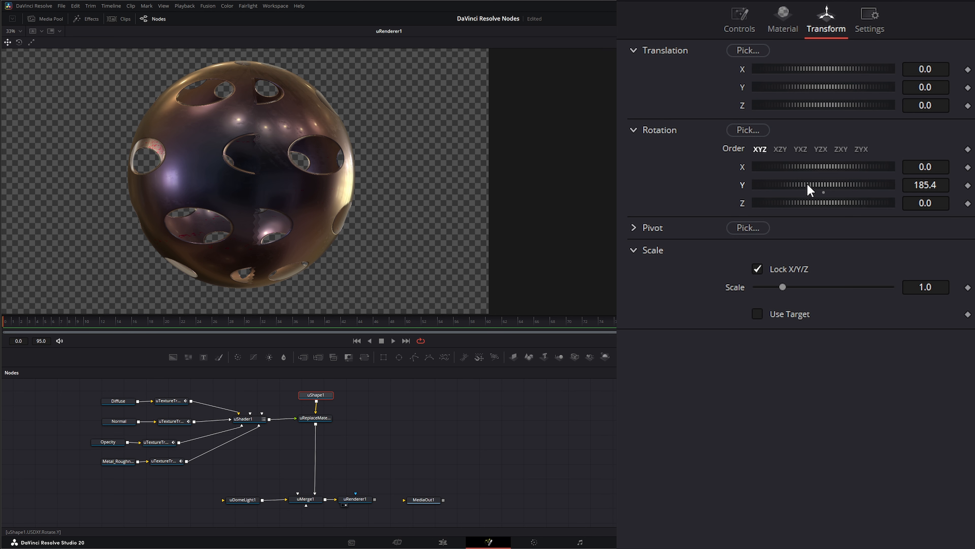
{"action": "left_click_drag", "start_coordinate": [808, 188], "coordinate": [874, 188]}
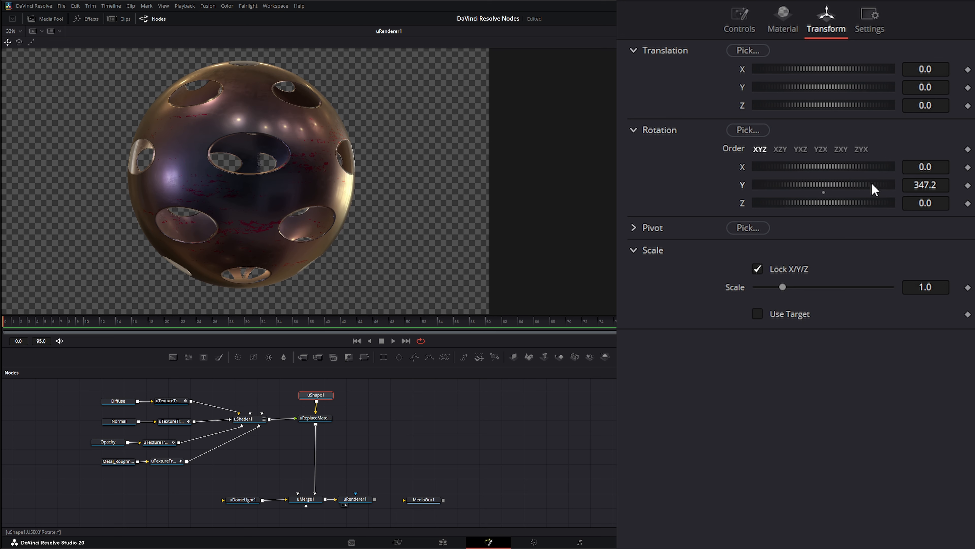